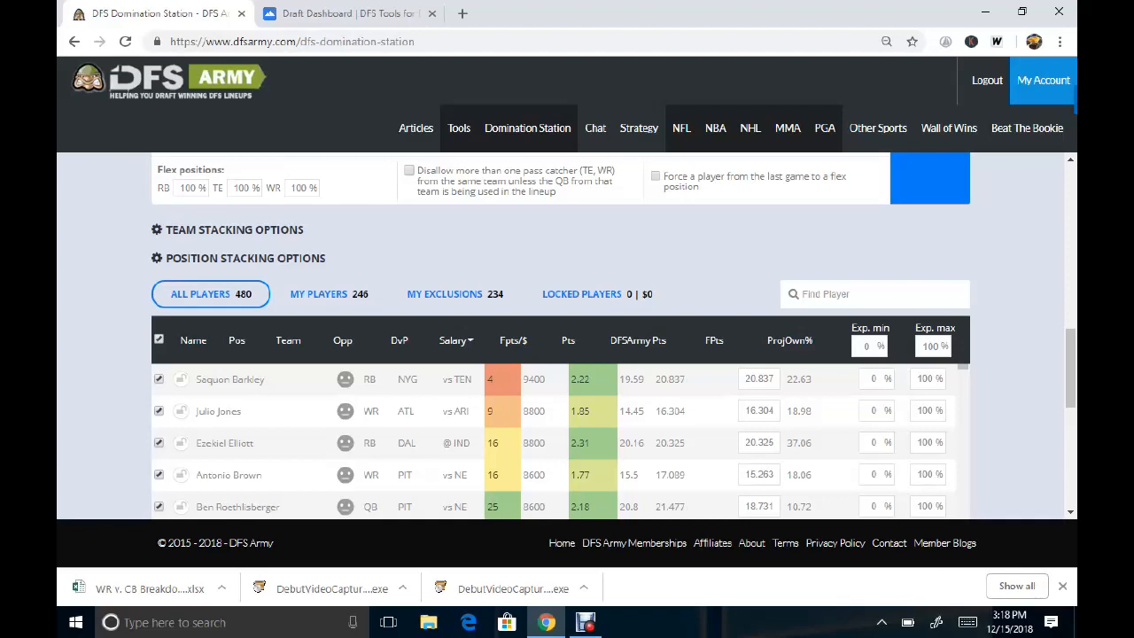
Sort the full player list by projected ownership, highest first, and view the leading players
mouse_move(1070, 368)
left_mouse_down()
mouse_move(1070, 350)
mouse_move(1070, 405)
mouse_move(1070, 339)
mouse_move(1069, 382)
left_mouse_up()
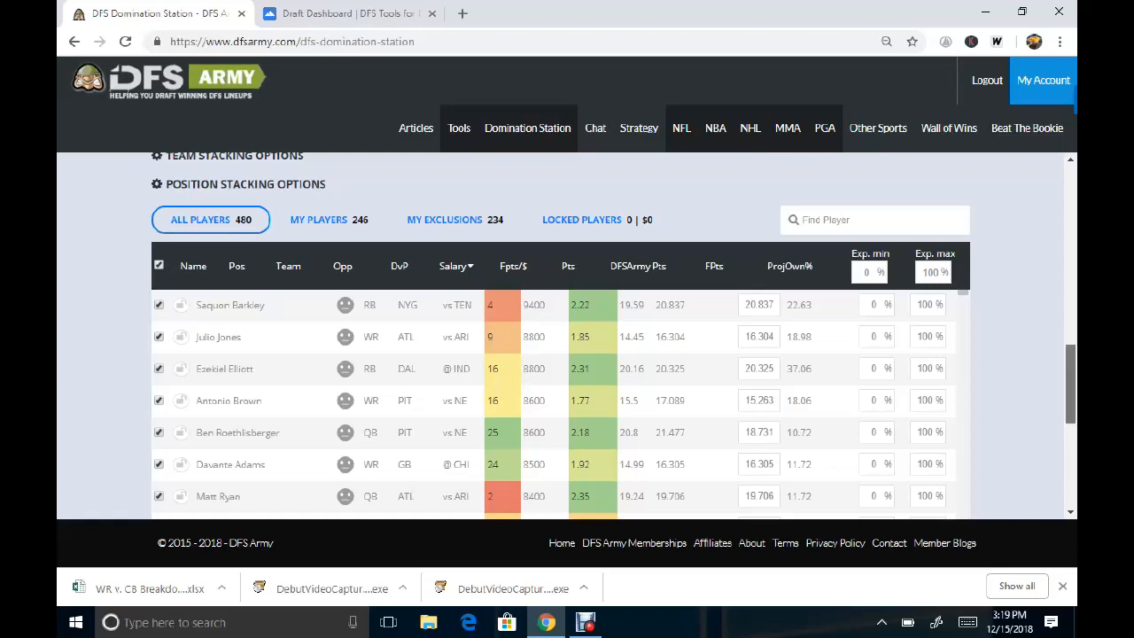
scroll(567, 337, "down", 1)
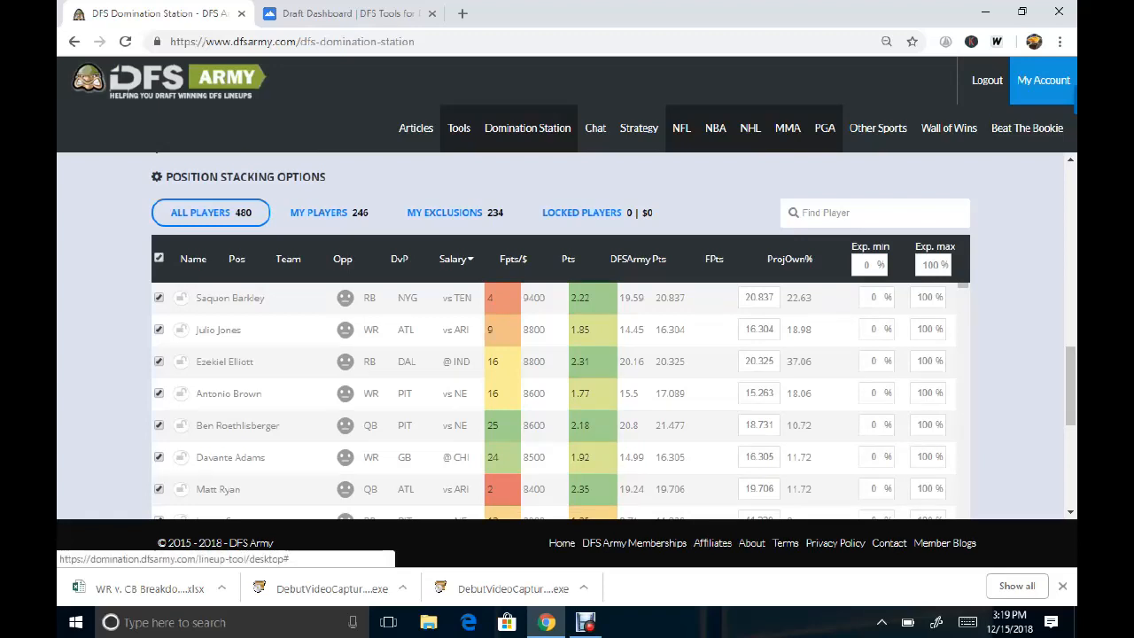
left_click(790, 258)
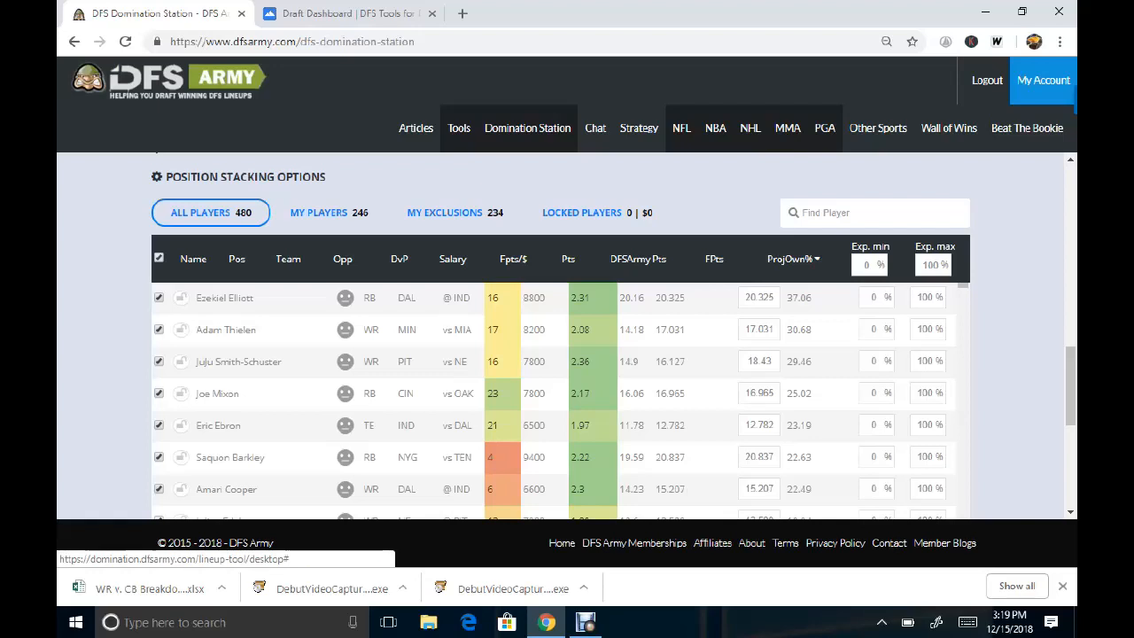
left_click(791, 259)
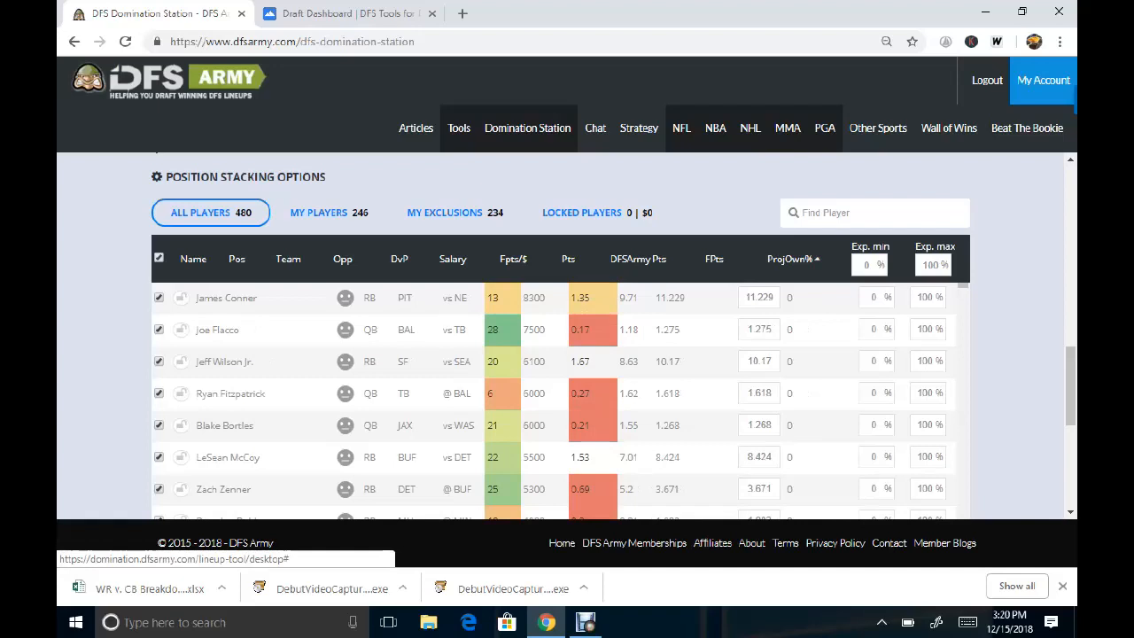
left_click(790, 259)
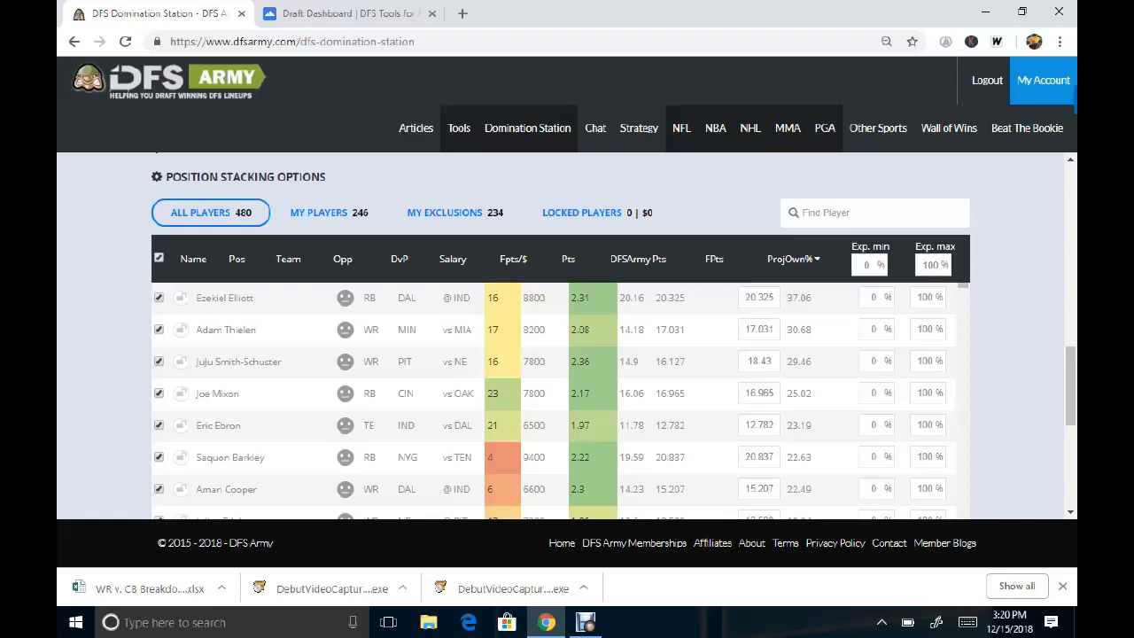
scroll(567, 354, "down", 2)
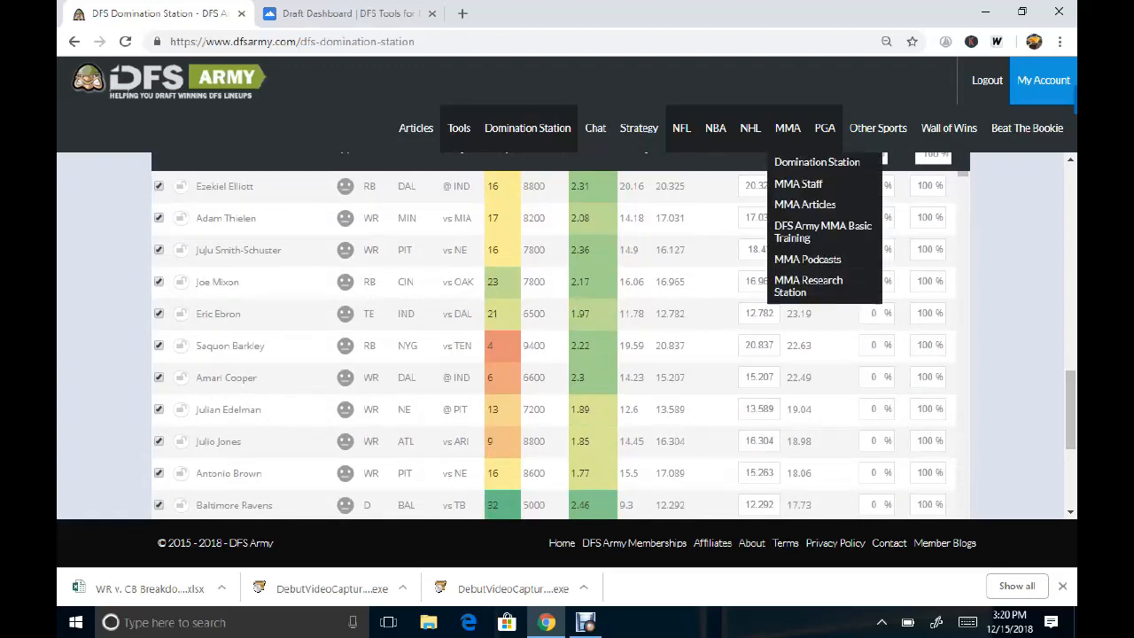
Switch to Draft Dashboard and set the NFL dashboard's fantasy site to FanDuel
left_click(350, 13)
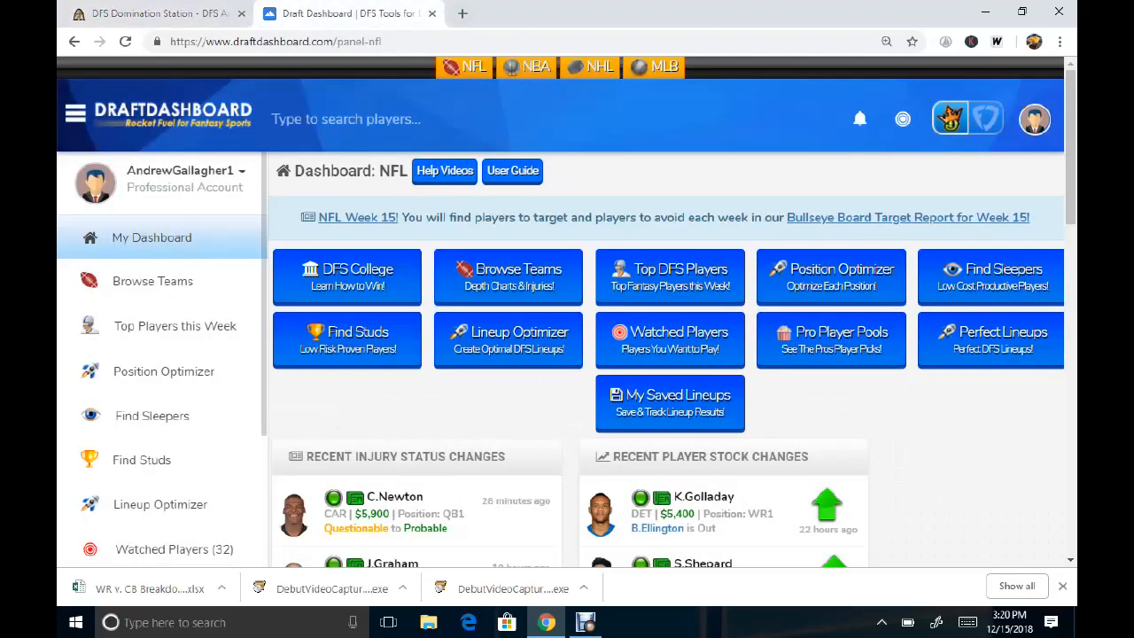
left_click(986, 118)
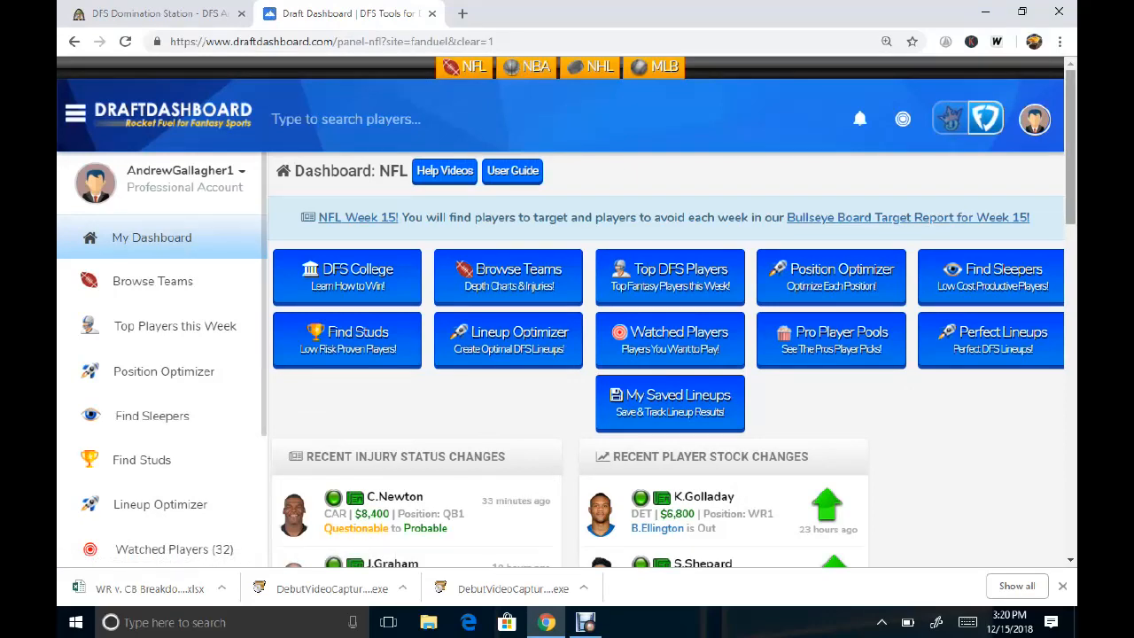
Review the dashboard's recent injury status changes, player stock changes, watched players and Week 15 upcoming games, including individual players' injury notes
scroll(666, 354, "down", 3)
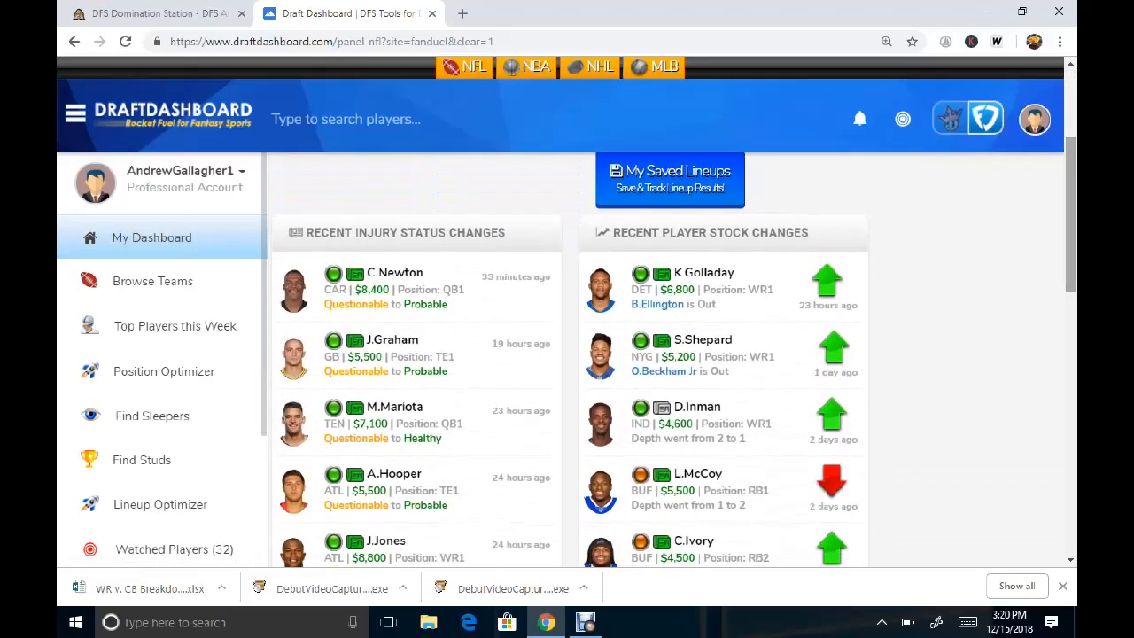
scroll(666, 354, "down", 1)
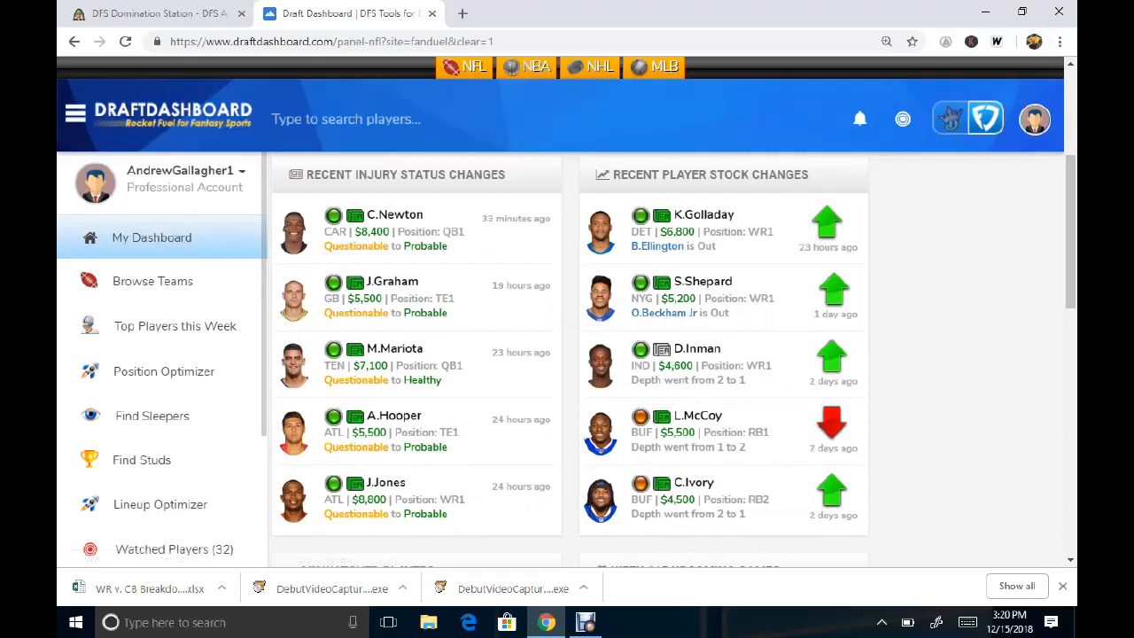
mouse_move(640, 350)
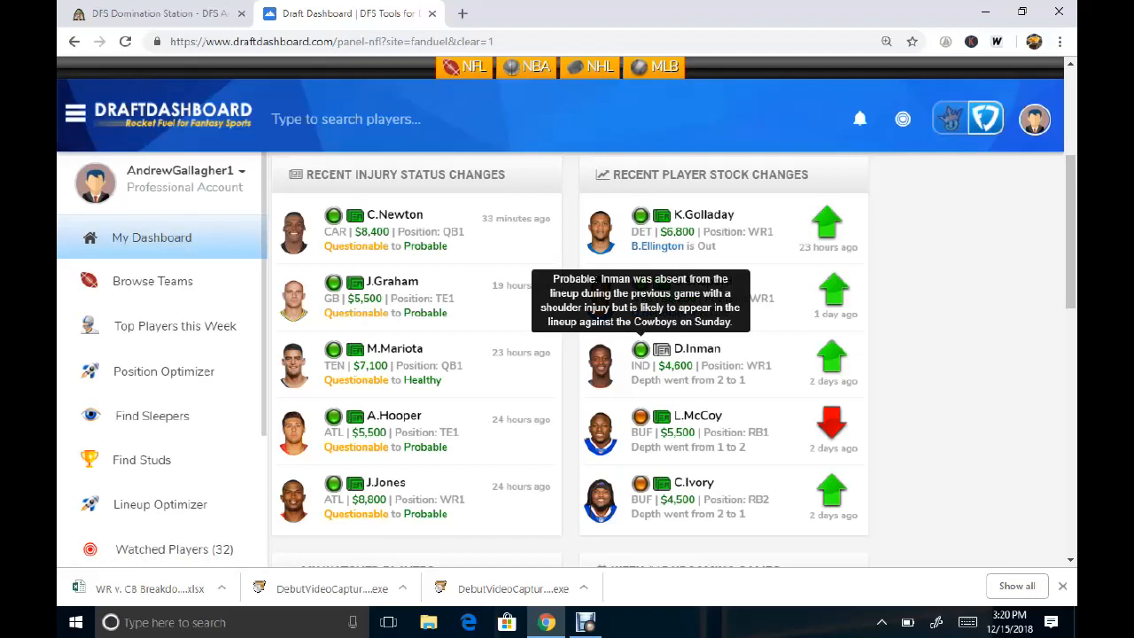
mouse_move(639, 415)
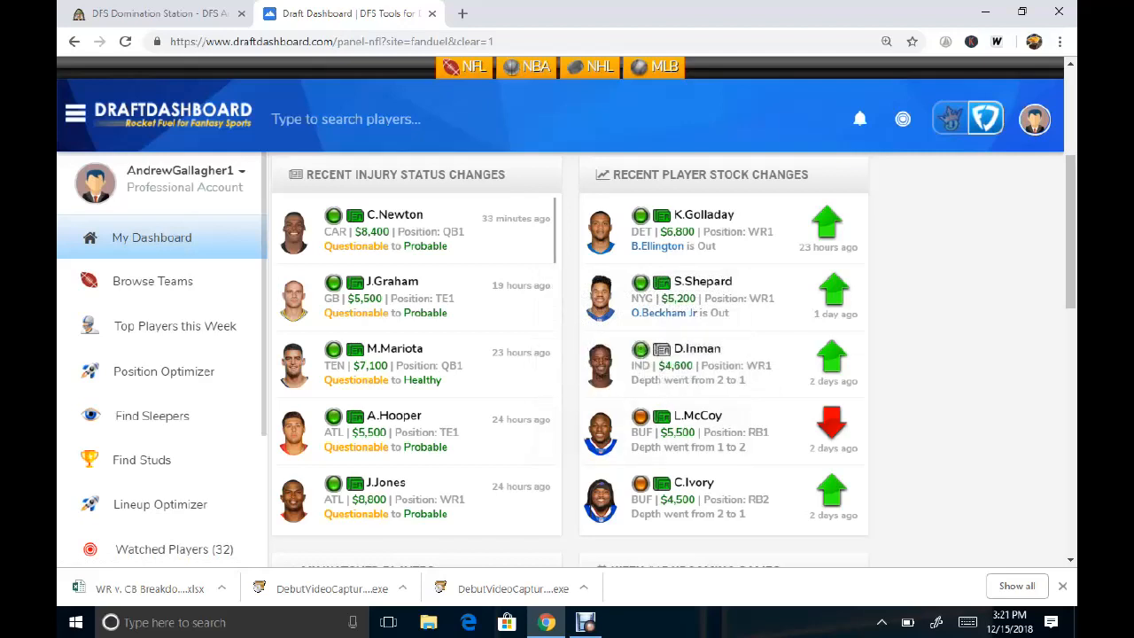
mouse_move(333, 215)
mouse_move(333, 281)
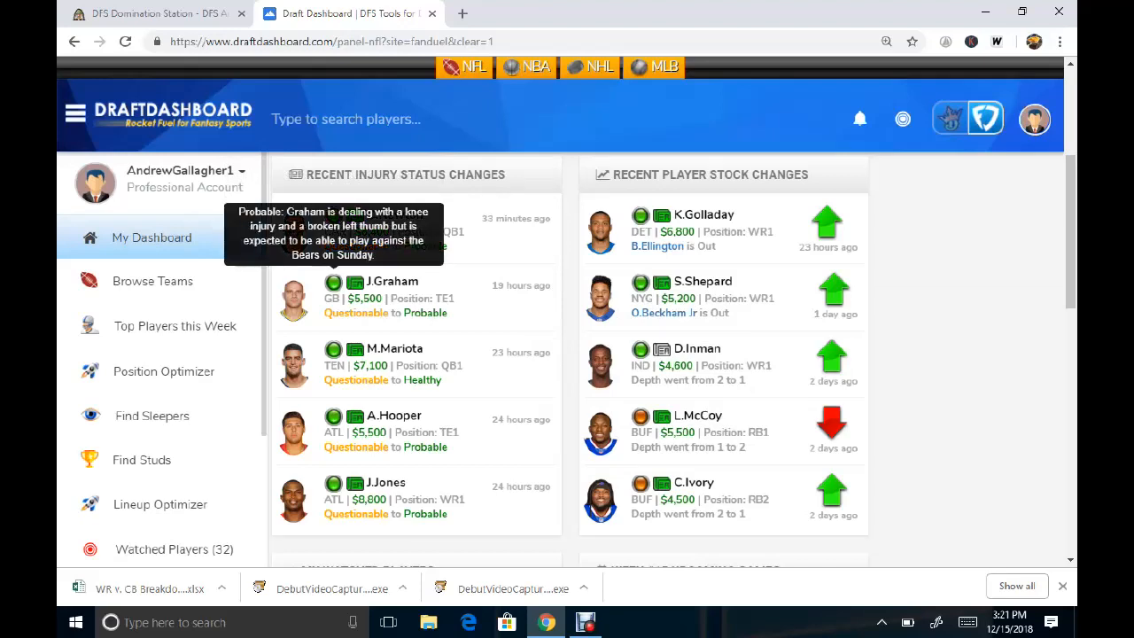
mouse_move(333, 348)
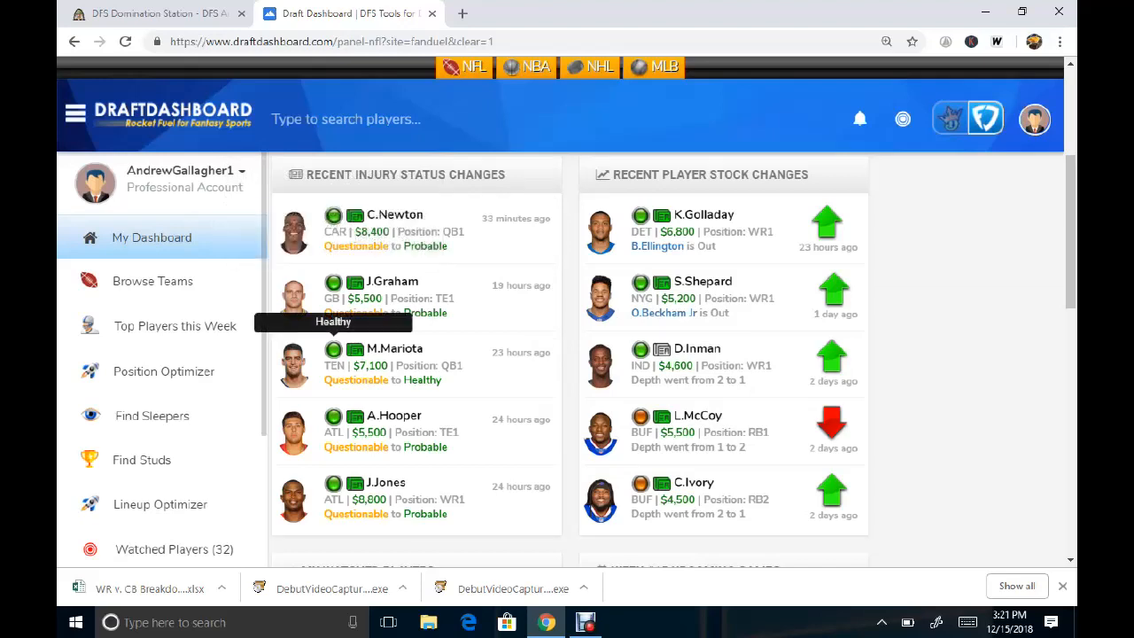
mouse_move(333, 416)
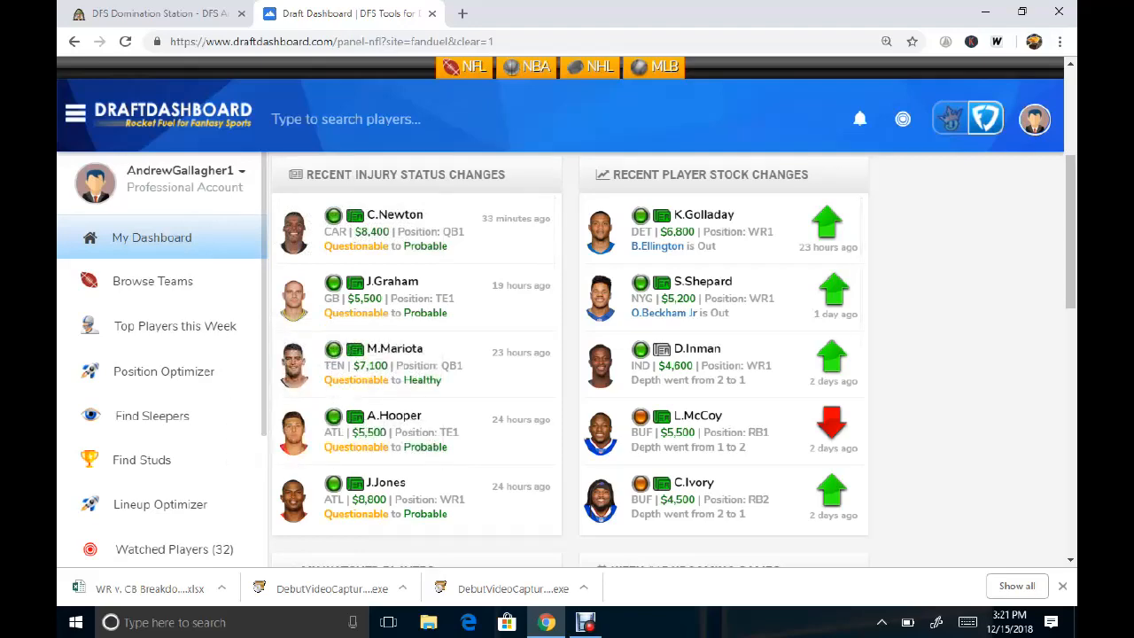
scroll(567, 354, "down", 3)
scroll(567, 354, "down", 1)
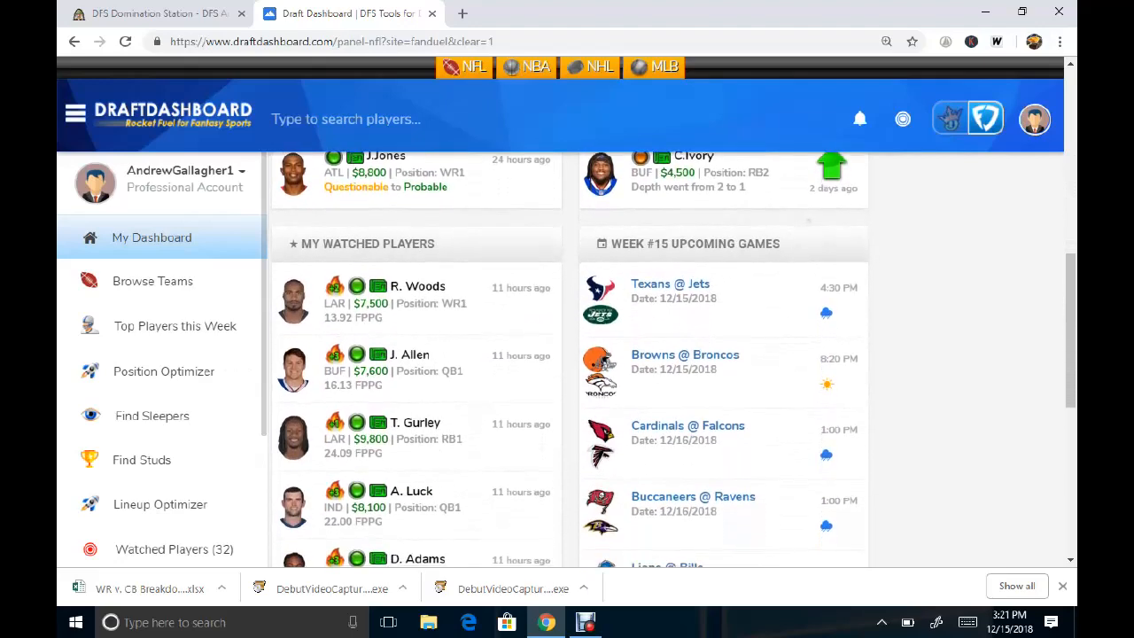
scroll(567, 354, "up", 6)
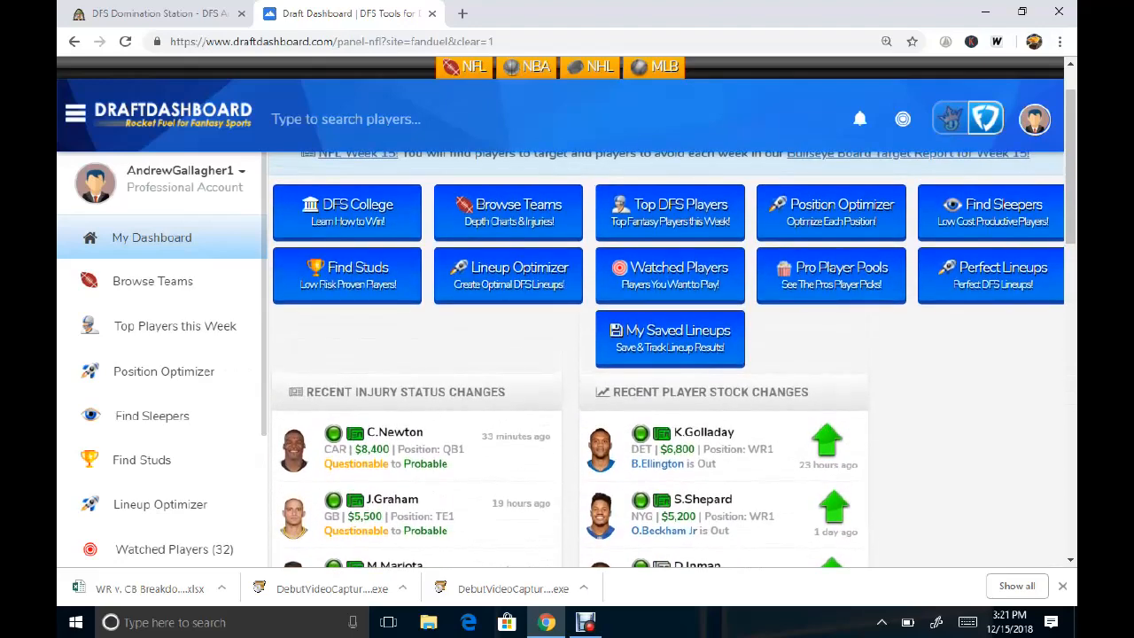
scroll(567, 354, "up", 1)
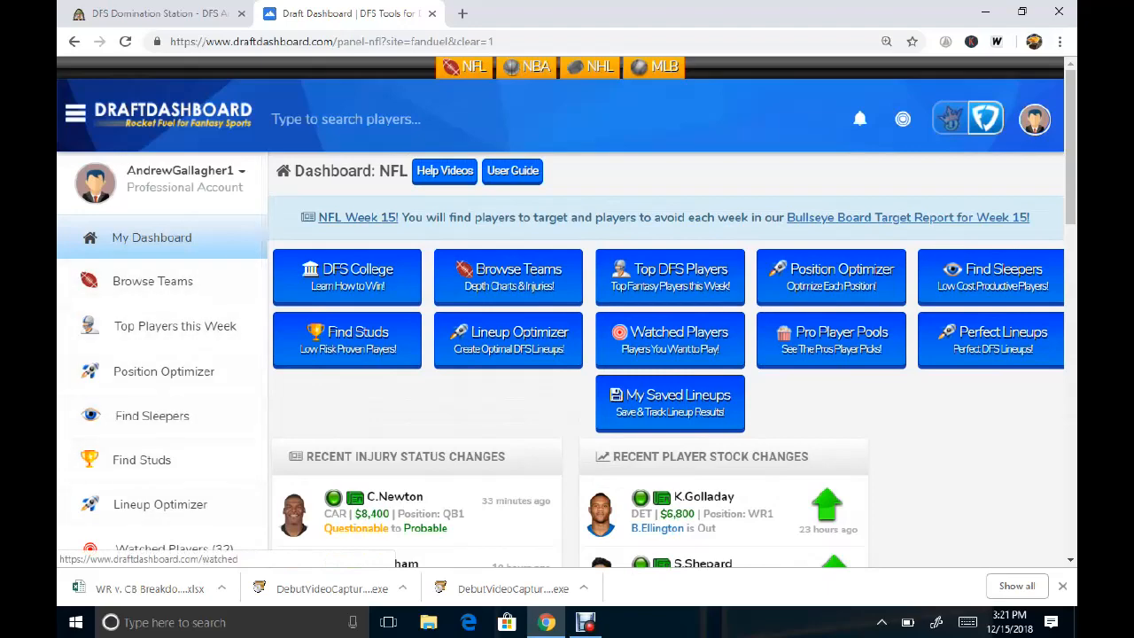
Check the current watched players list, then open the Find Studs list of low-risk proven players
scroll(673, 354, "down", 2)
scroll(159, 531, "down", 1)
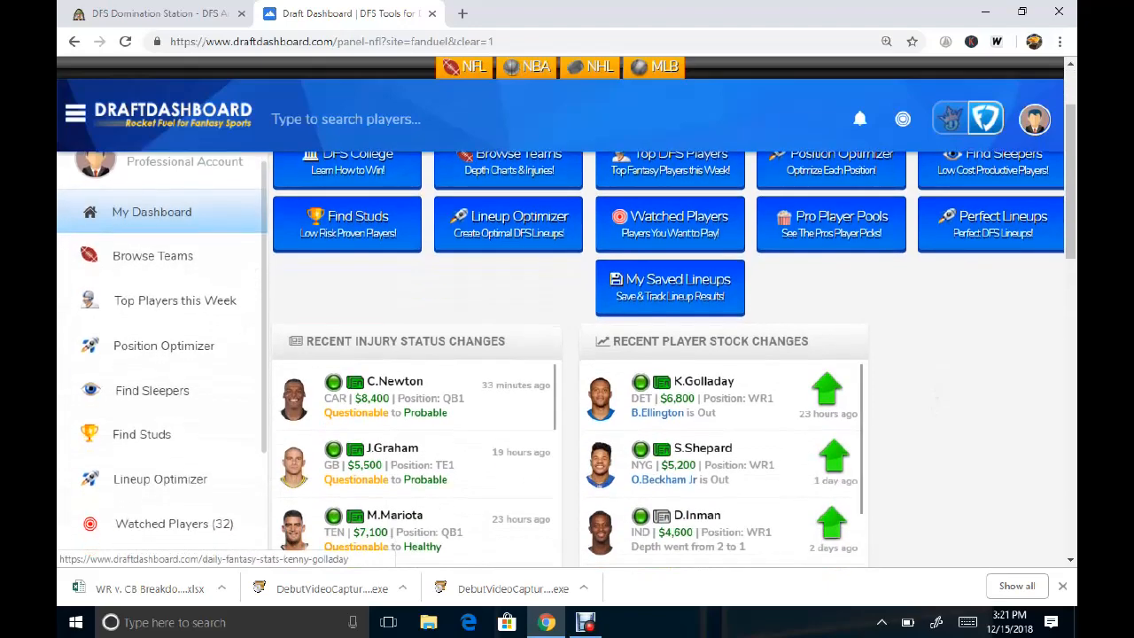
left_click(173, 523)
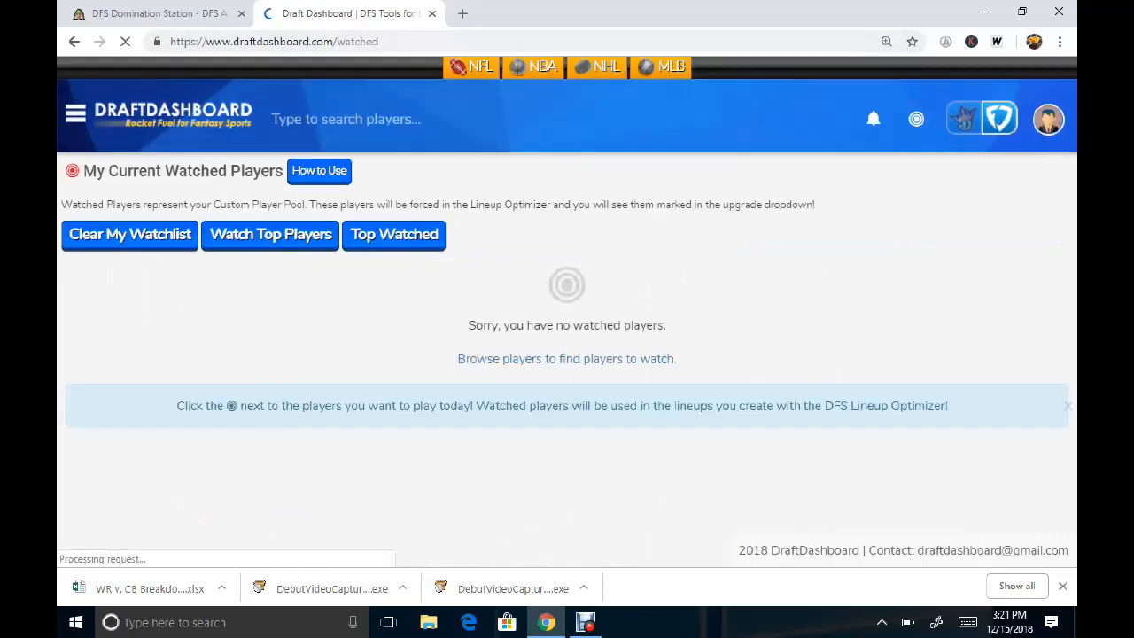
left_click(75, 114)
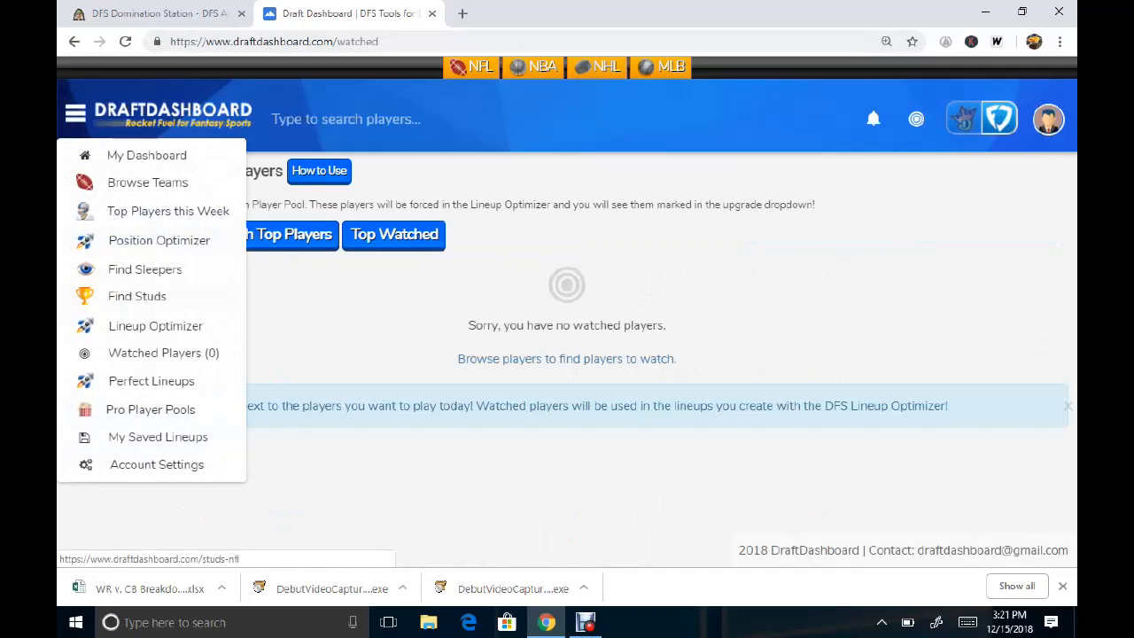
left_click(136, 296)
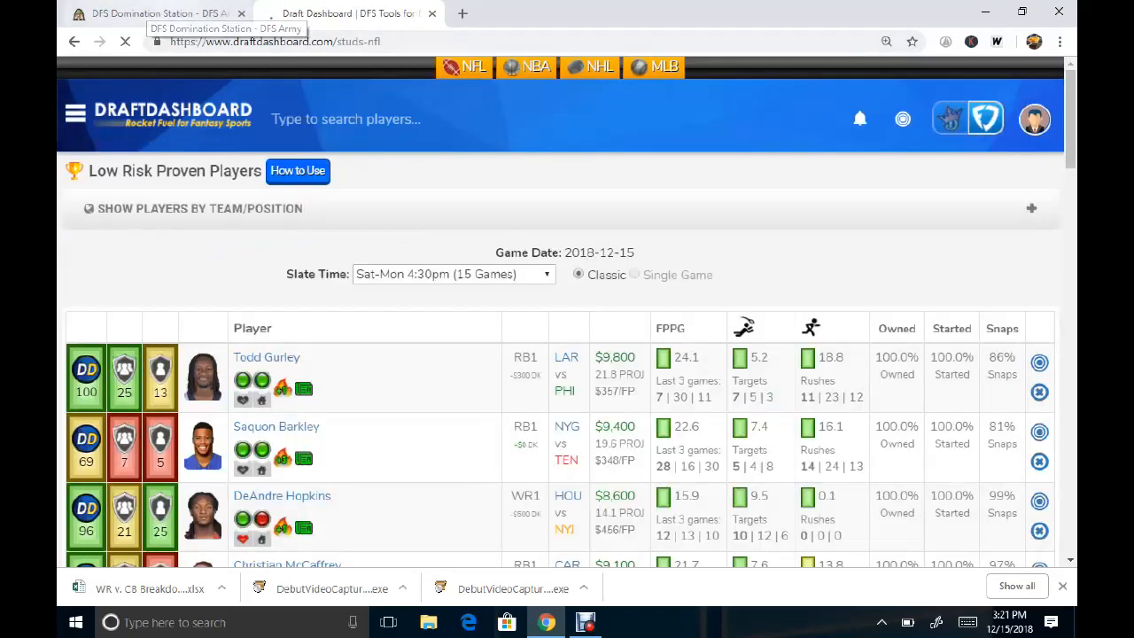
Check the players with the highest projected ownership in DFS Domination Station and return to the Draft Dashboard studs list
left_click(151, 13)
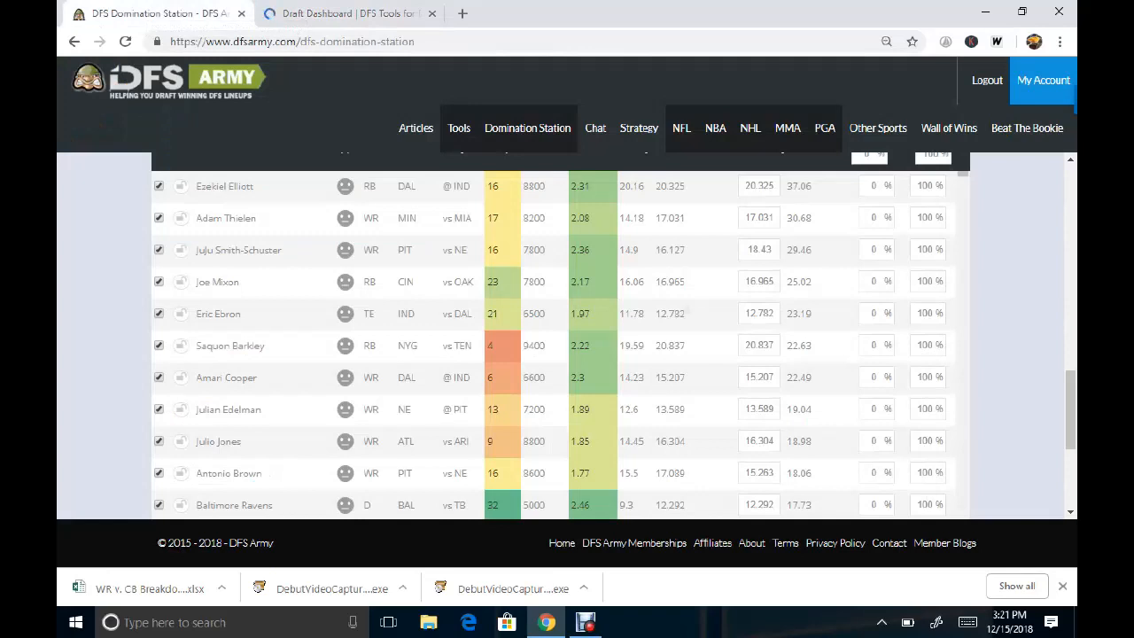
scroll(567, 337, "up", 1)
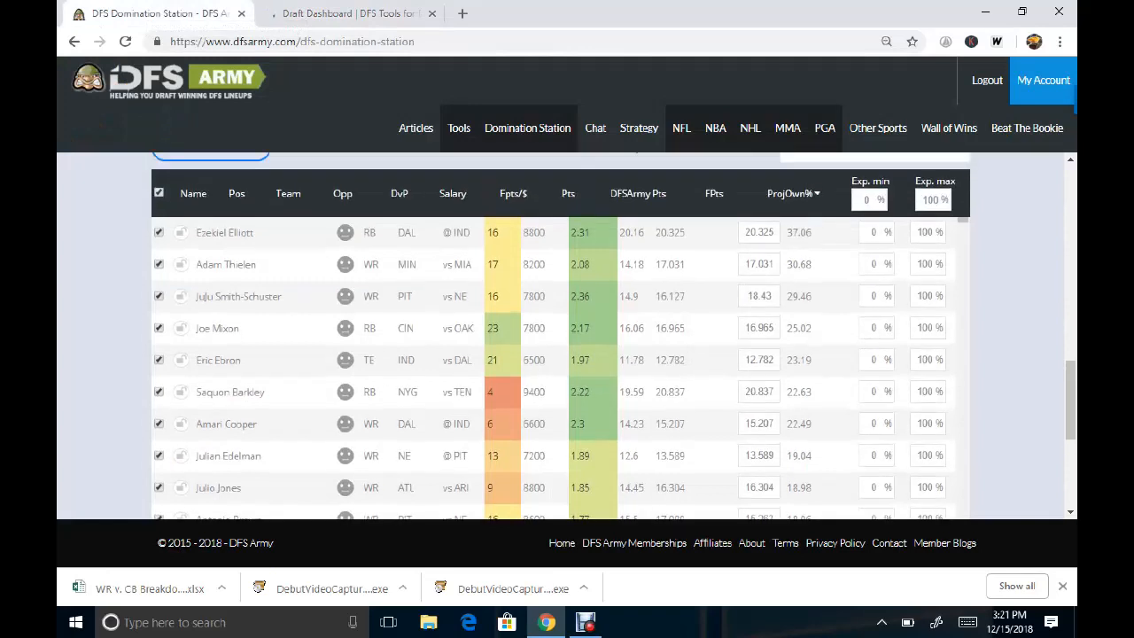
left_click(348, 13)
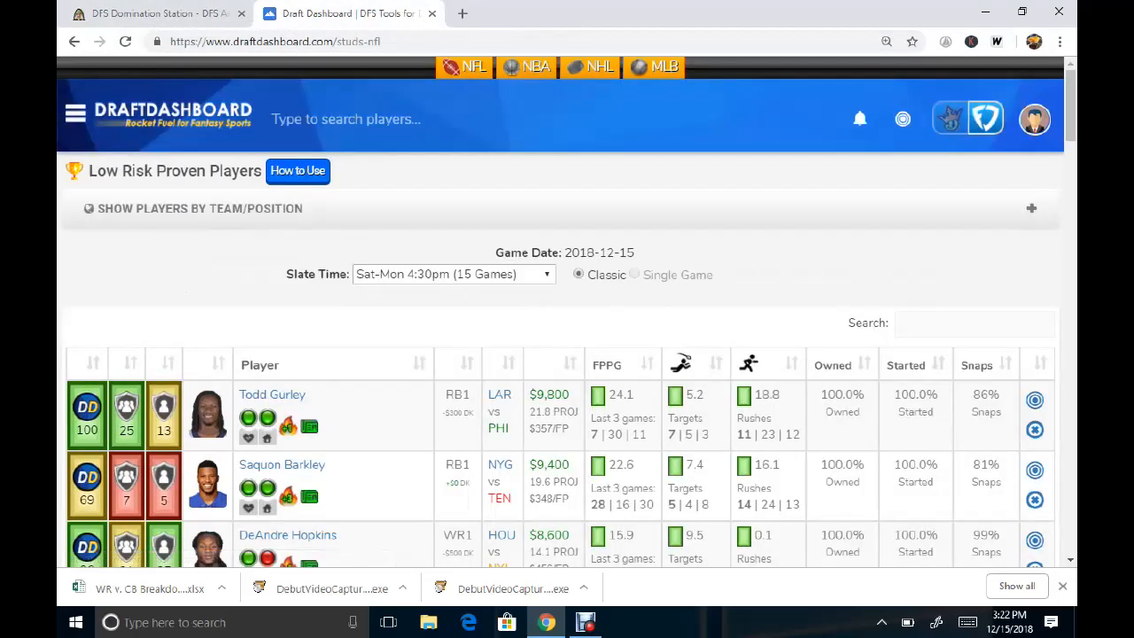
Find Ezekiel Elliott in the low-risk proven players list and add him to the watched players
scroll(567, 354, "down", 2)
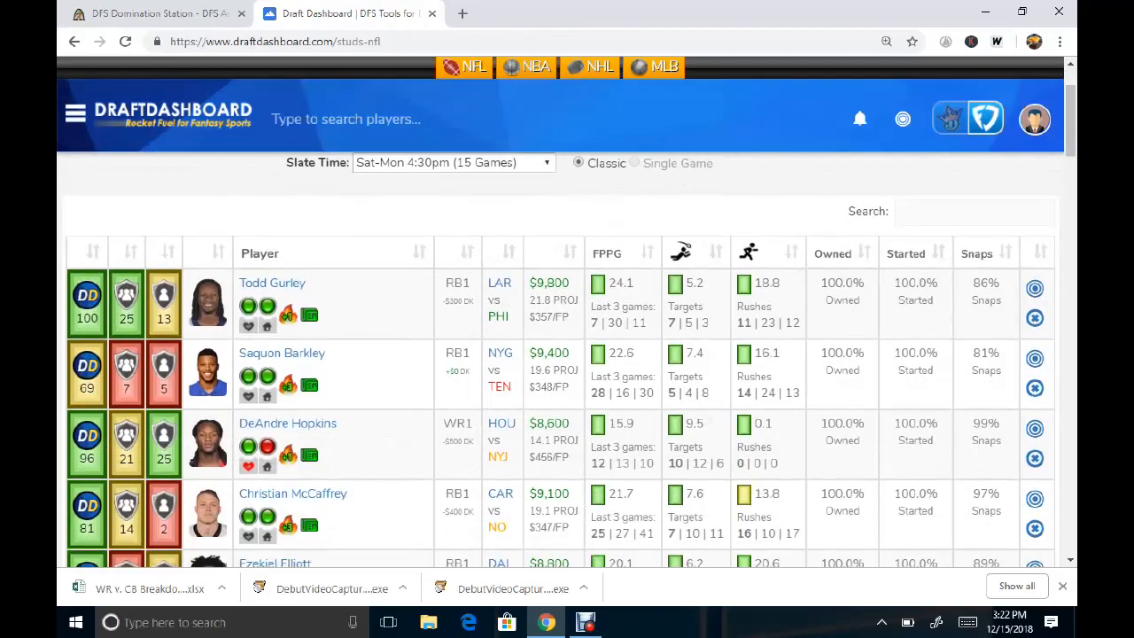
scroll(567, 355, "down", 5)
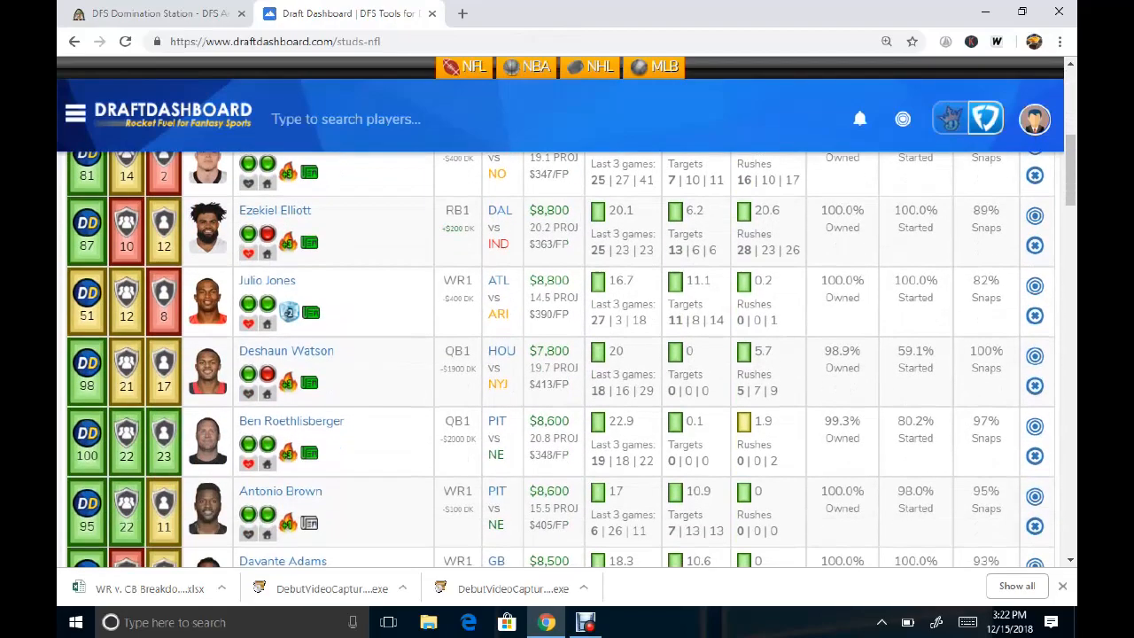
scroll(567, 354, "down", 4)
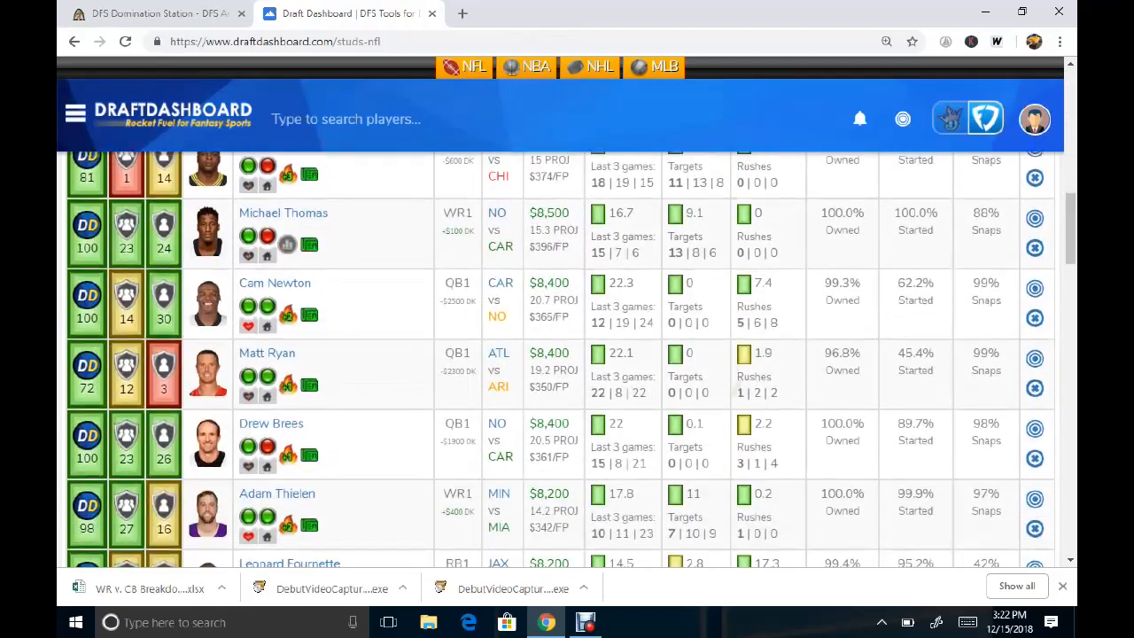
scroll(566, 354, "up", 8)
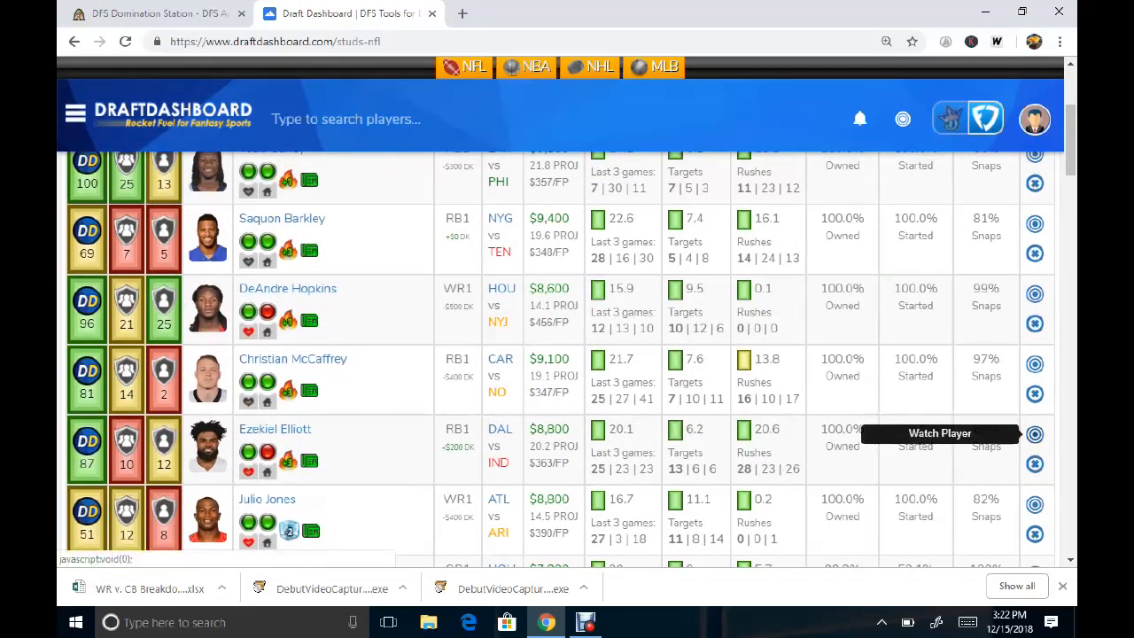
left_click(1035, 434)
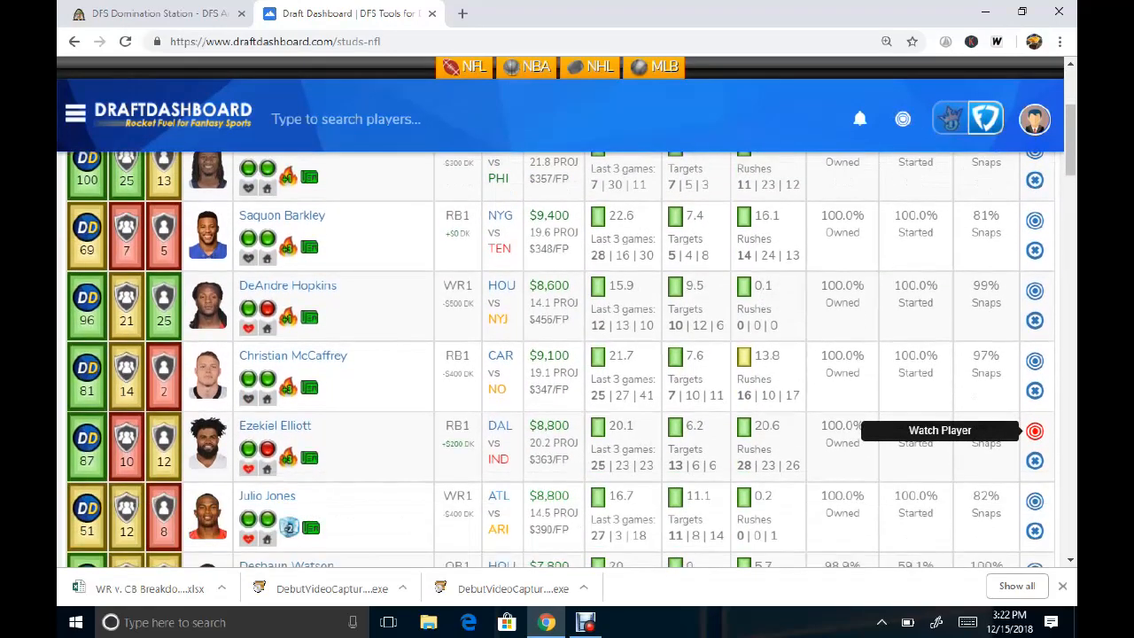
Find Joe Mixon in the low-risk proven players list and add him to the watched players
scroll(1034, 431, "down", 8)
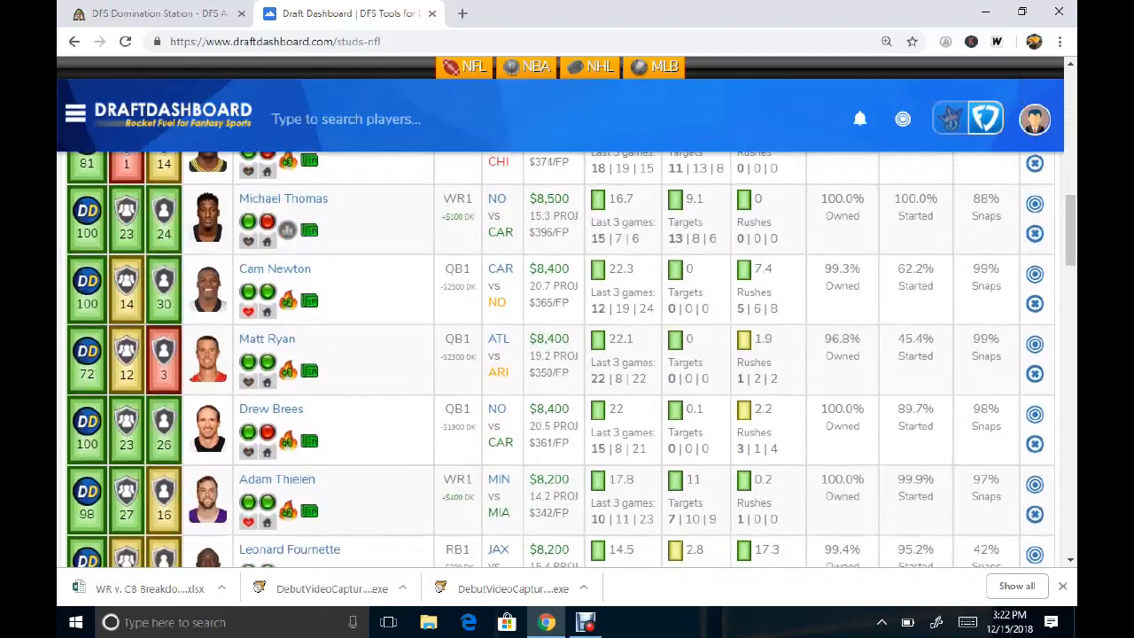
scroll(571, 359, "down", 5)
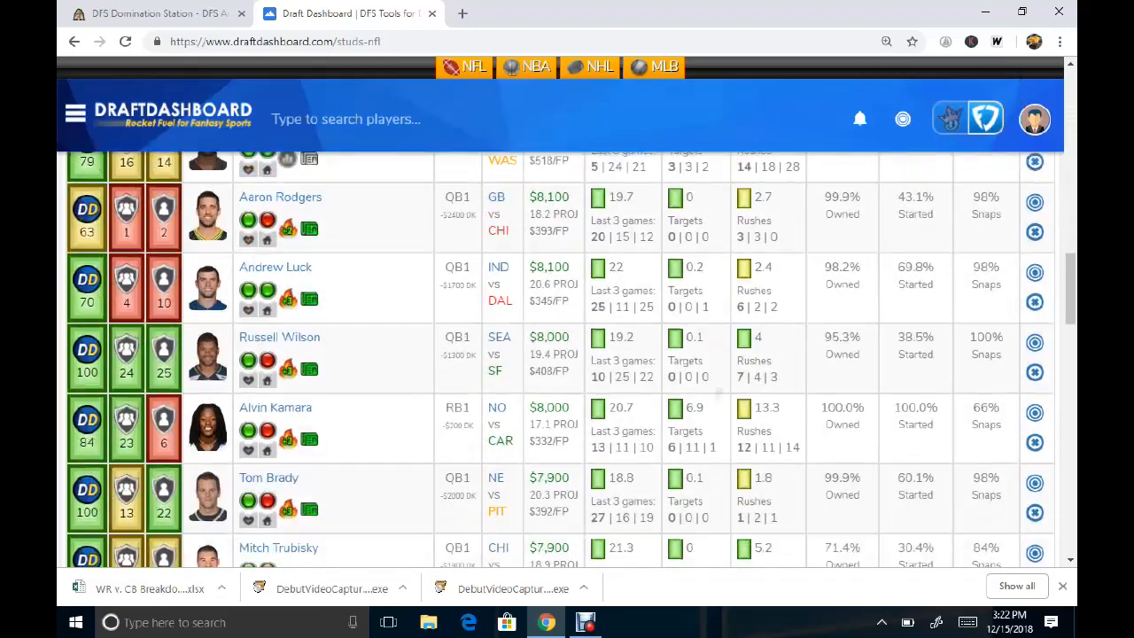
scroll(572, 359, "down", 5)
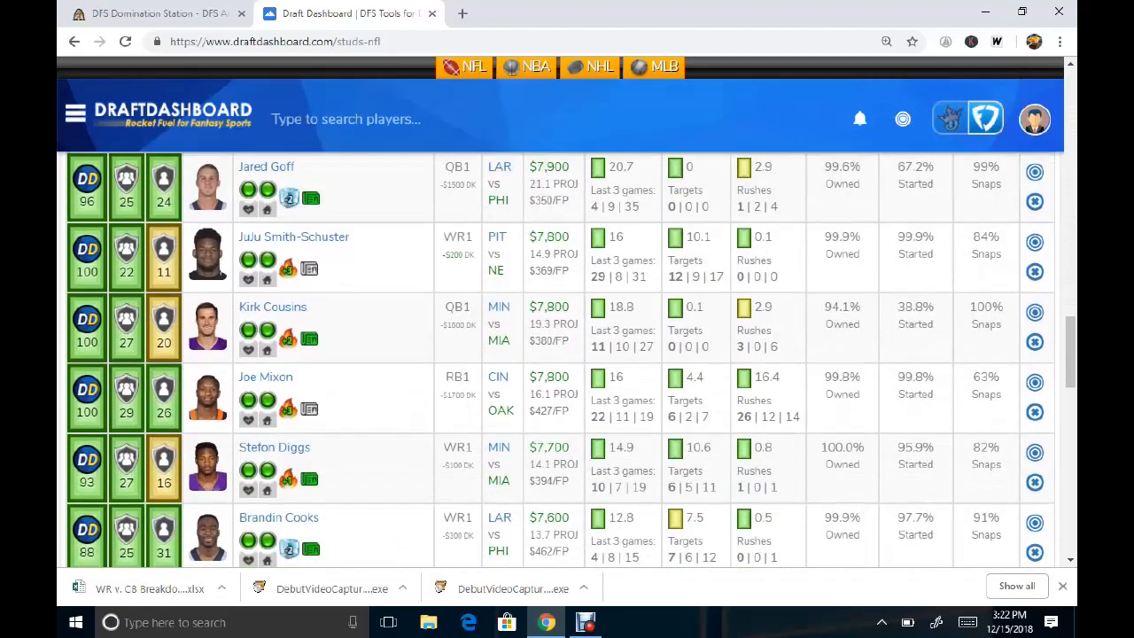
scroll(572, 359, "down", 1)
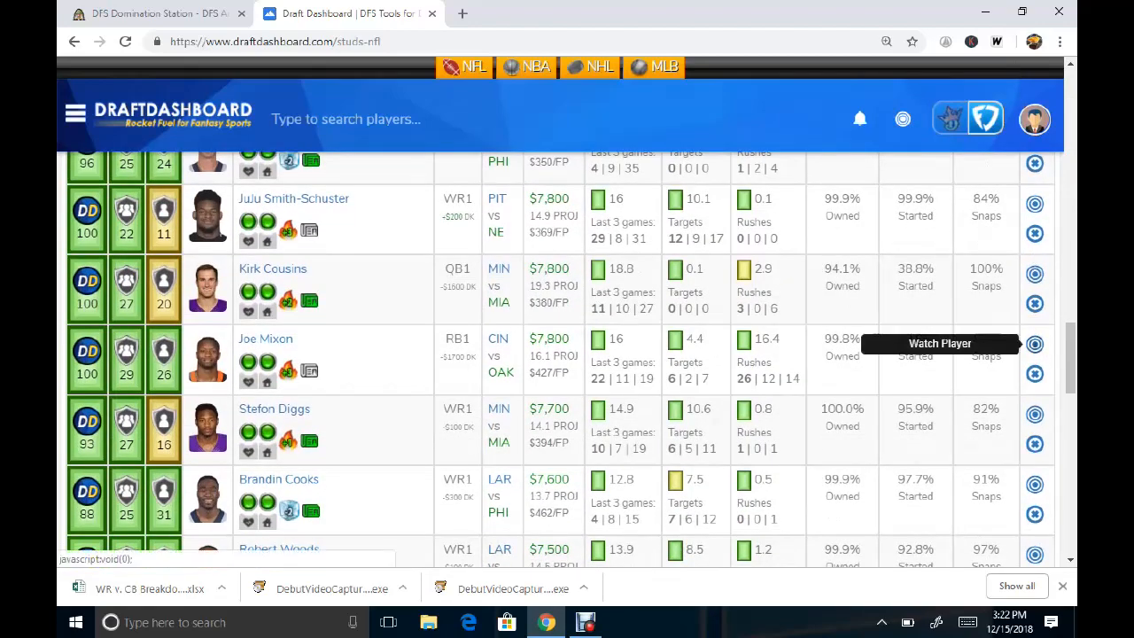
Compare the low-risk proven players list with the highest projected ownership players in DFS Domination Station
scroll(1034, 344, "up", 6)
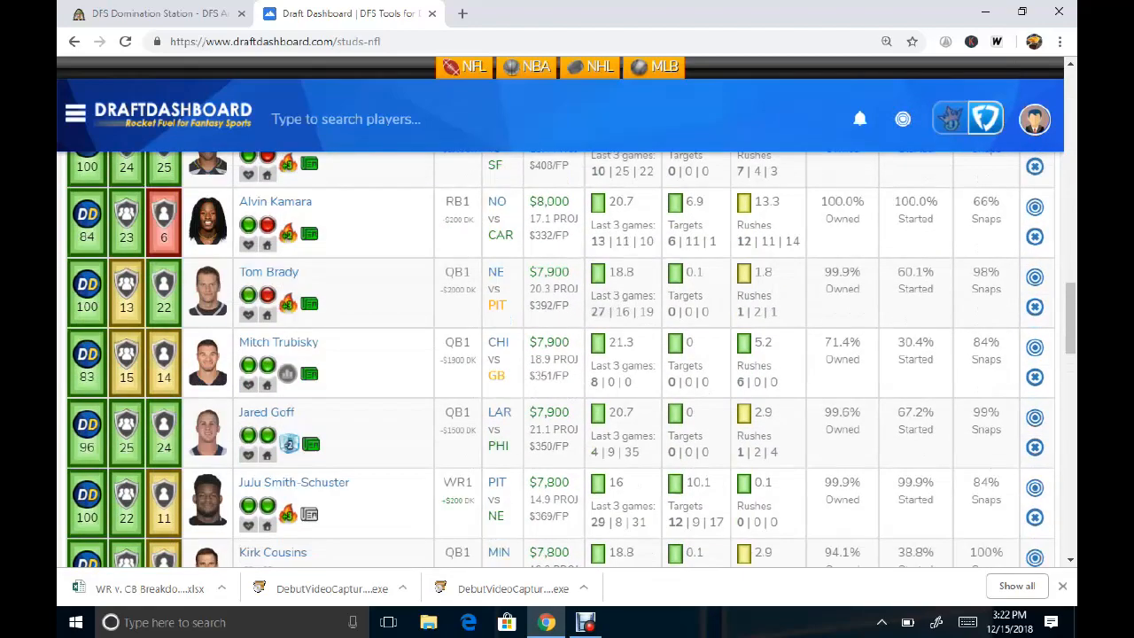
left_click(155, 14)
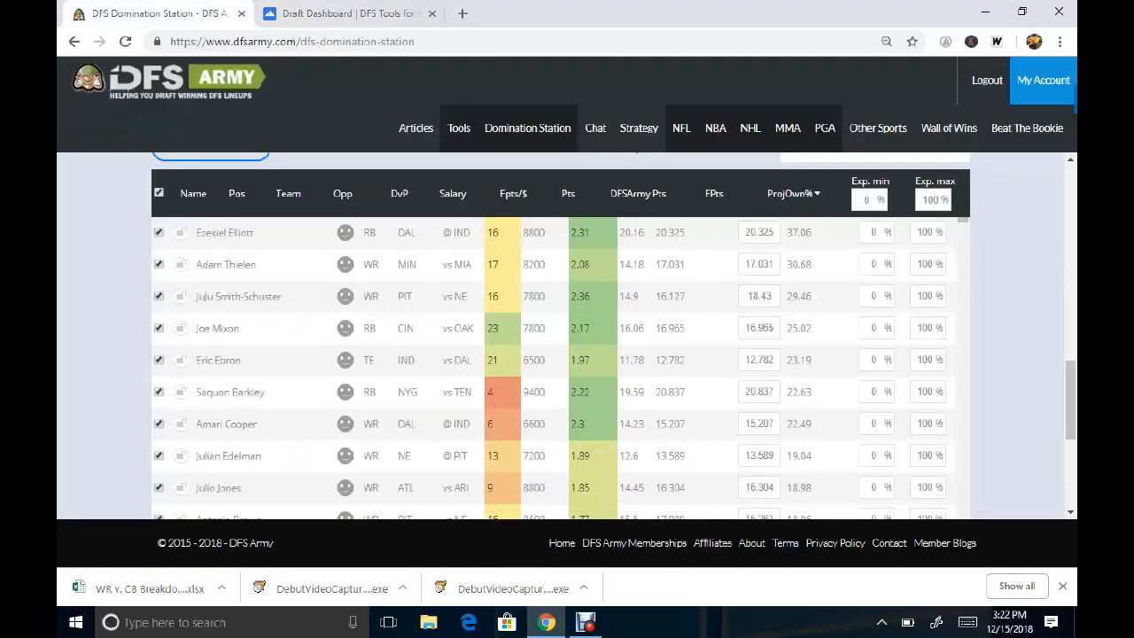
mouse_move(681, 129)
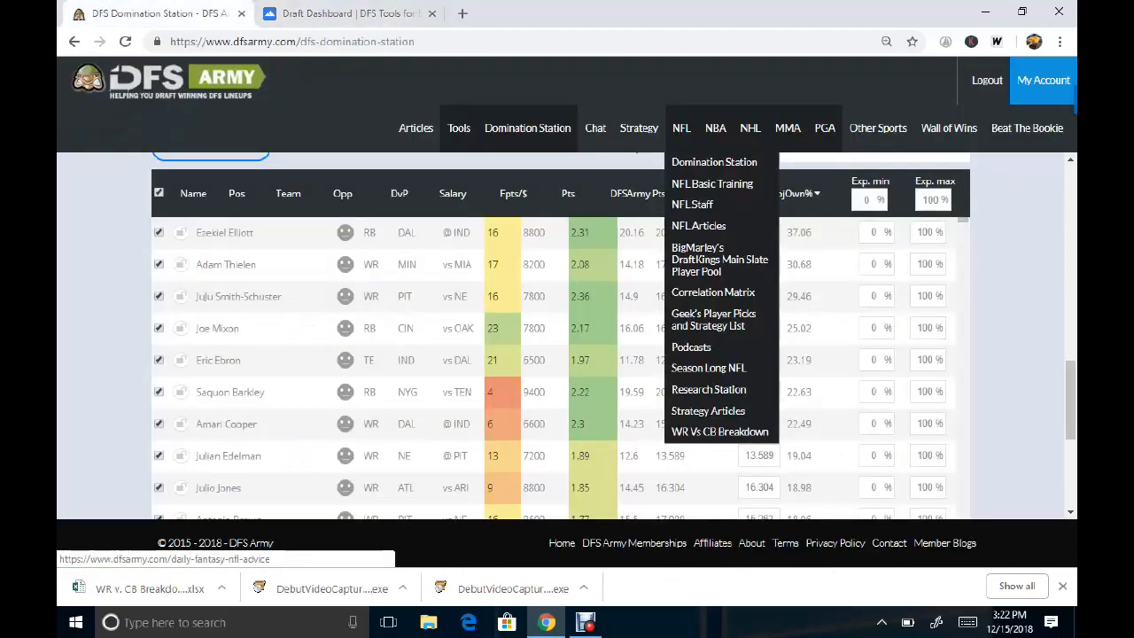
mouse_move(708, 388)
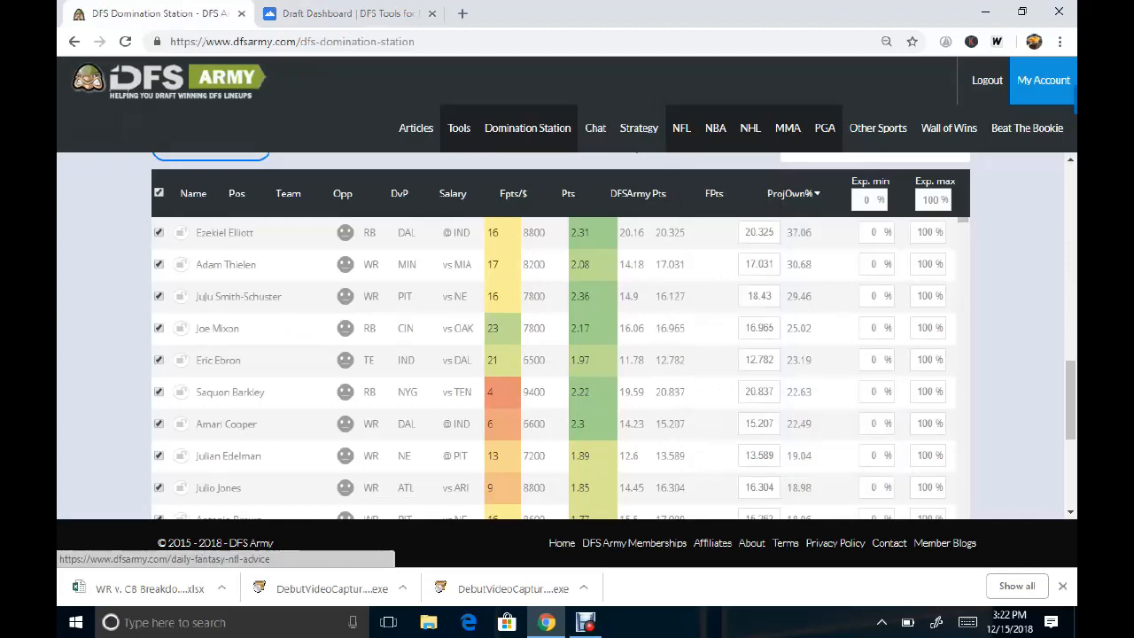
left_click(327, 13)
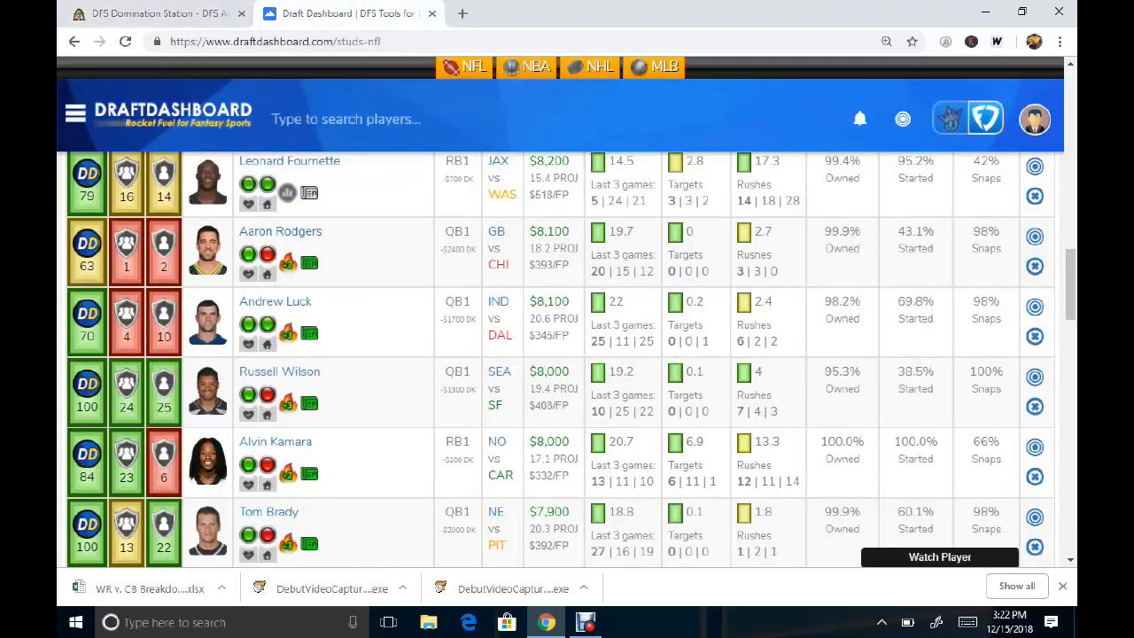
scroll(567, 359, "up", 4)
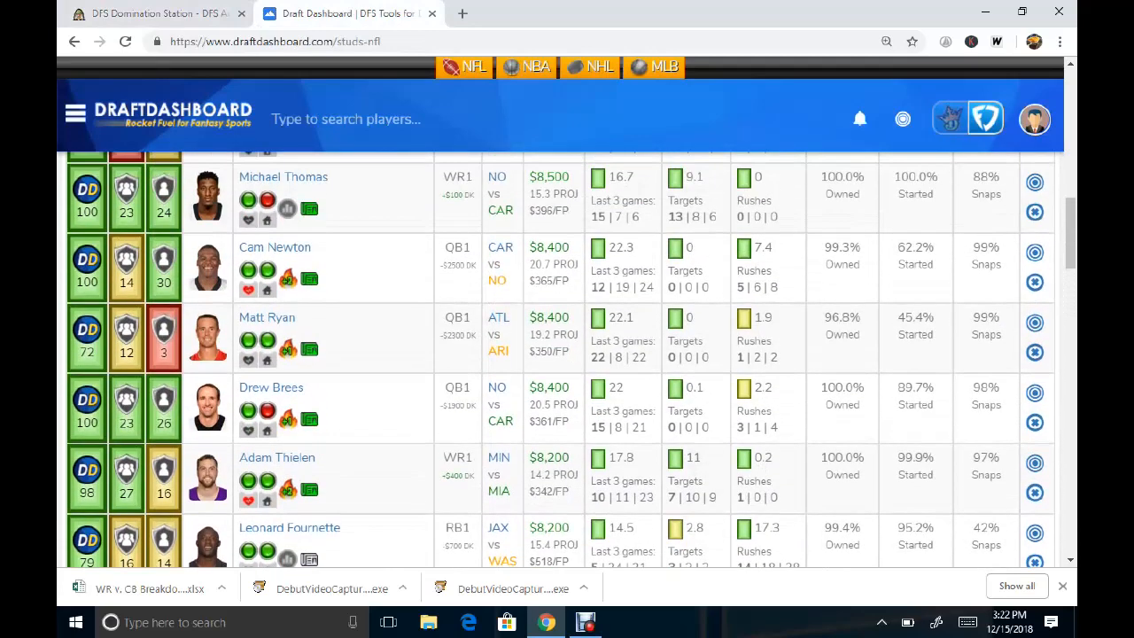
left_click(168, 13)
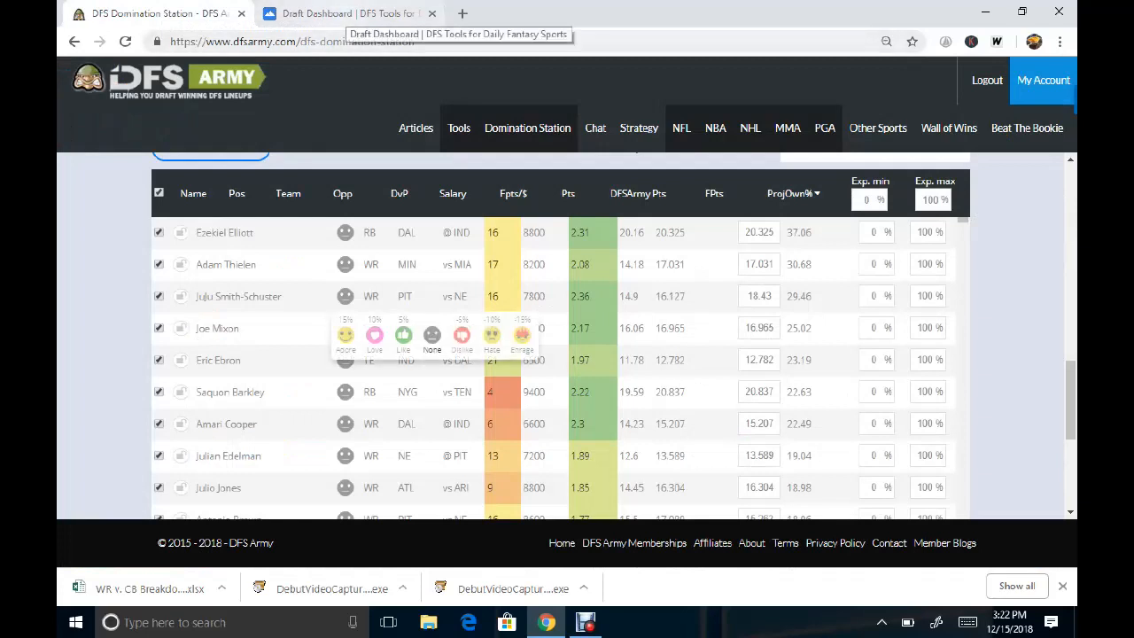
left_click(346, 14)
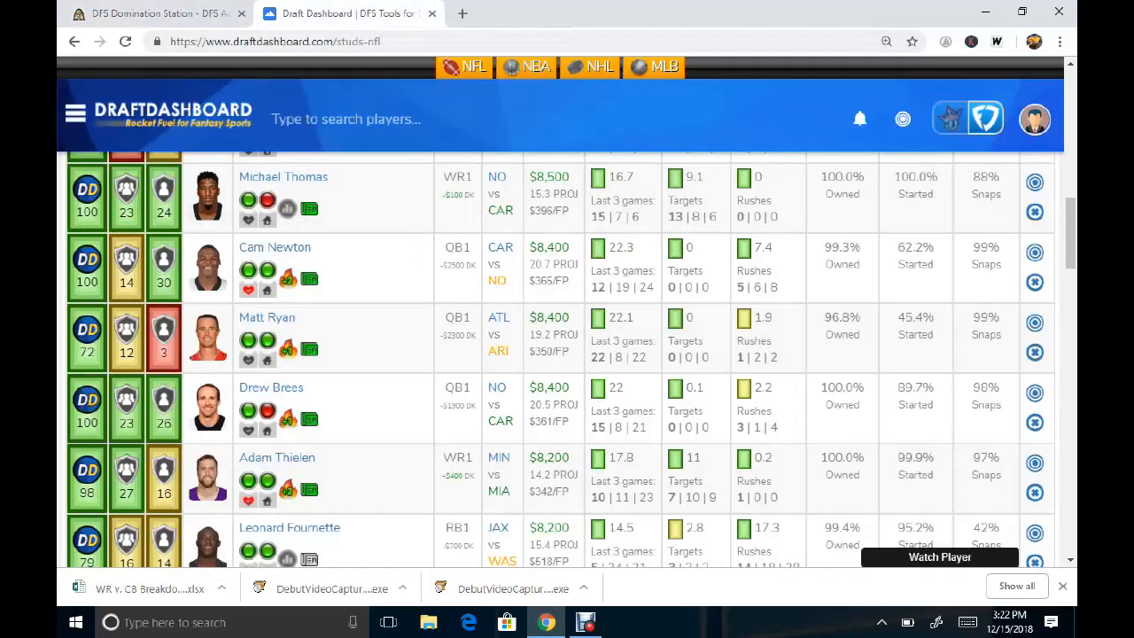
Find JuJu Smith-Schuster in the low-risk proven players list and add him to the watched players
scroll(567, 359, "down", 5)
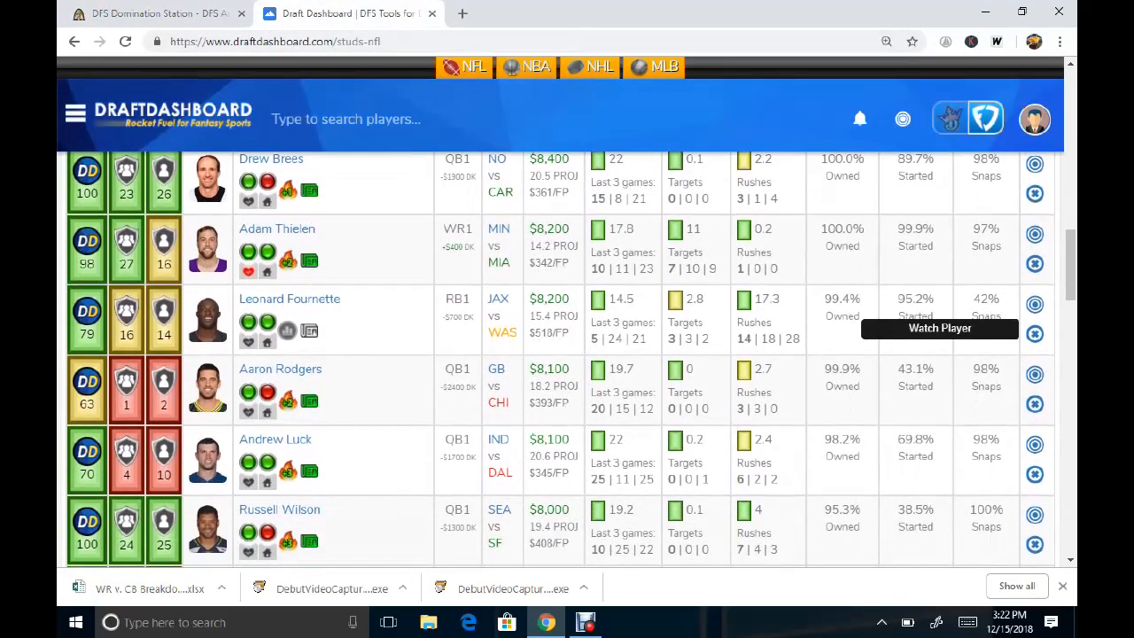
scroll(567, 358, "up", 10)
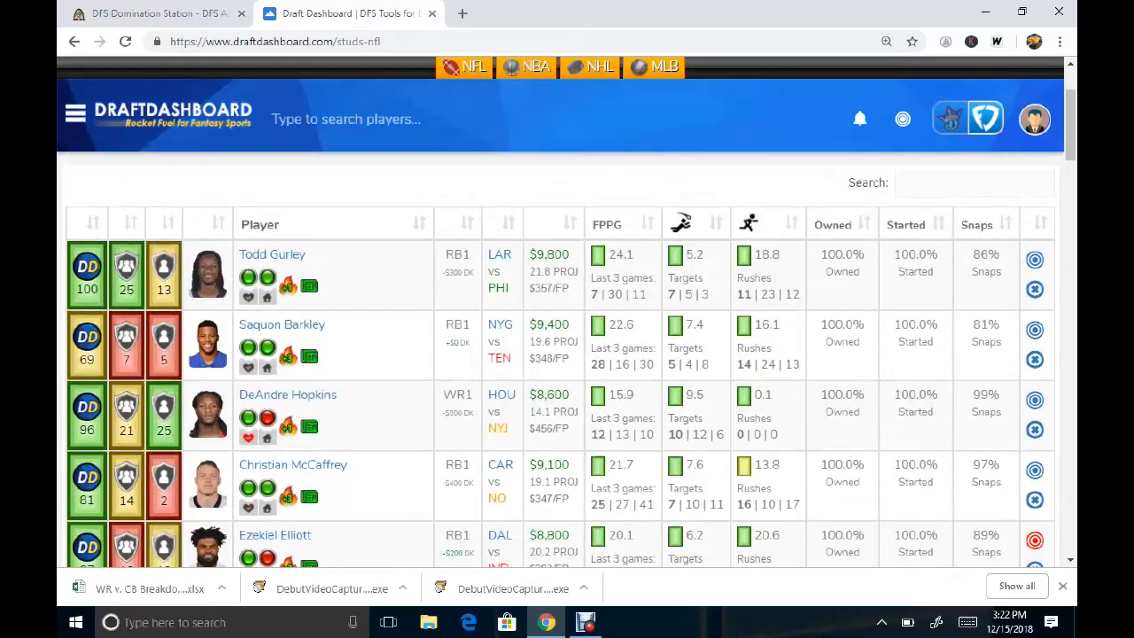
scroll(567, 359, "down", 5)
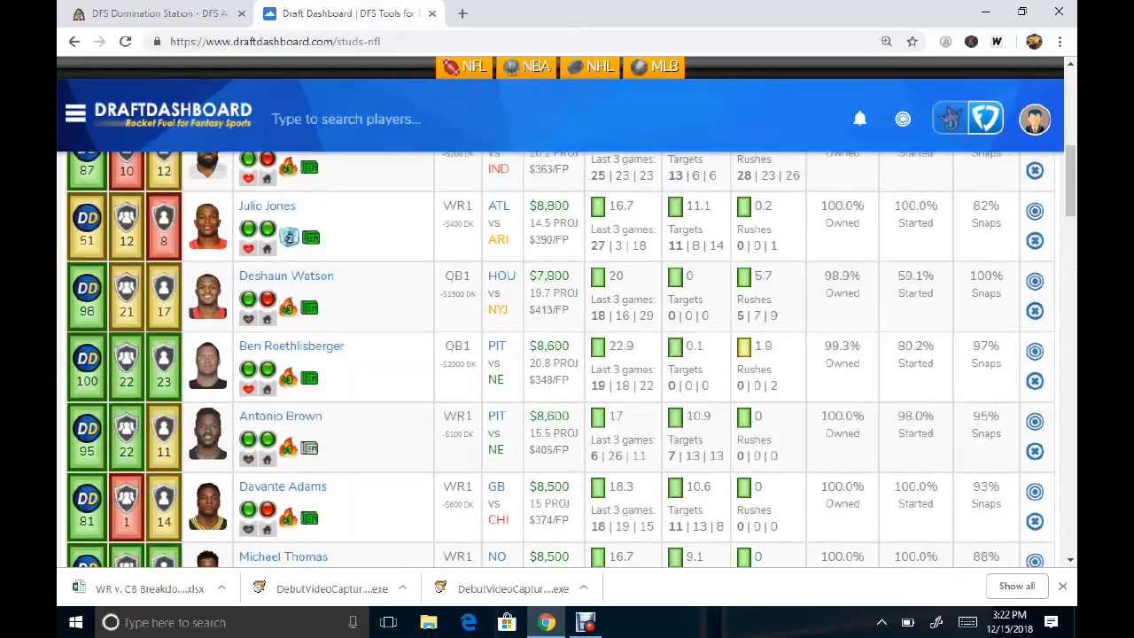
scroll(567, 359, "down", 6)
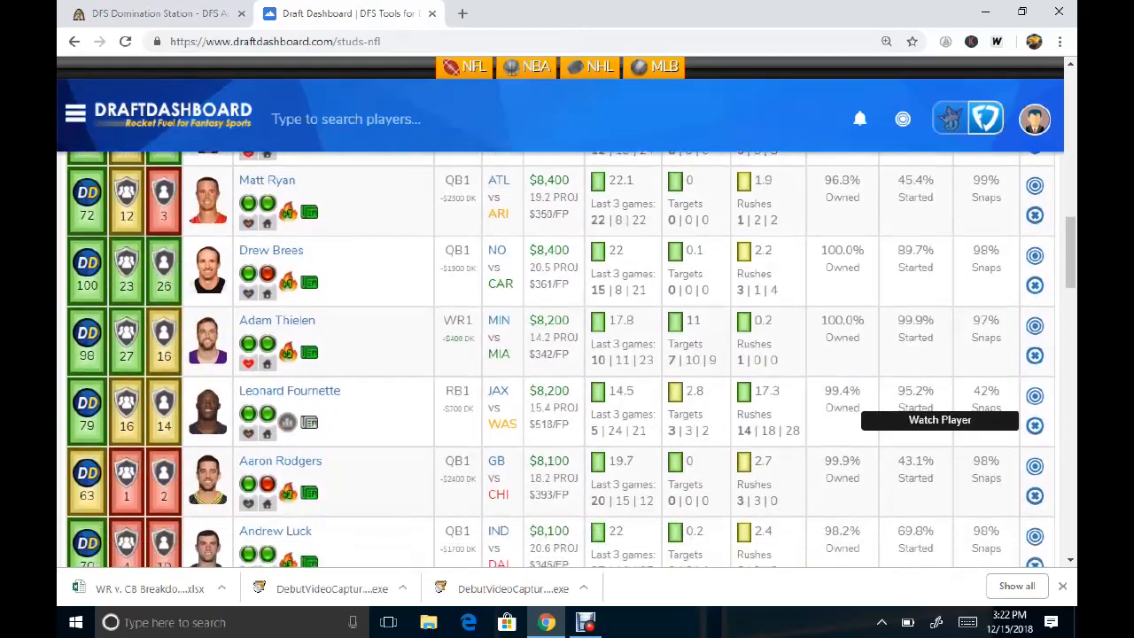
scroll(1021, 501, "down", 8)
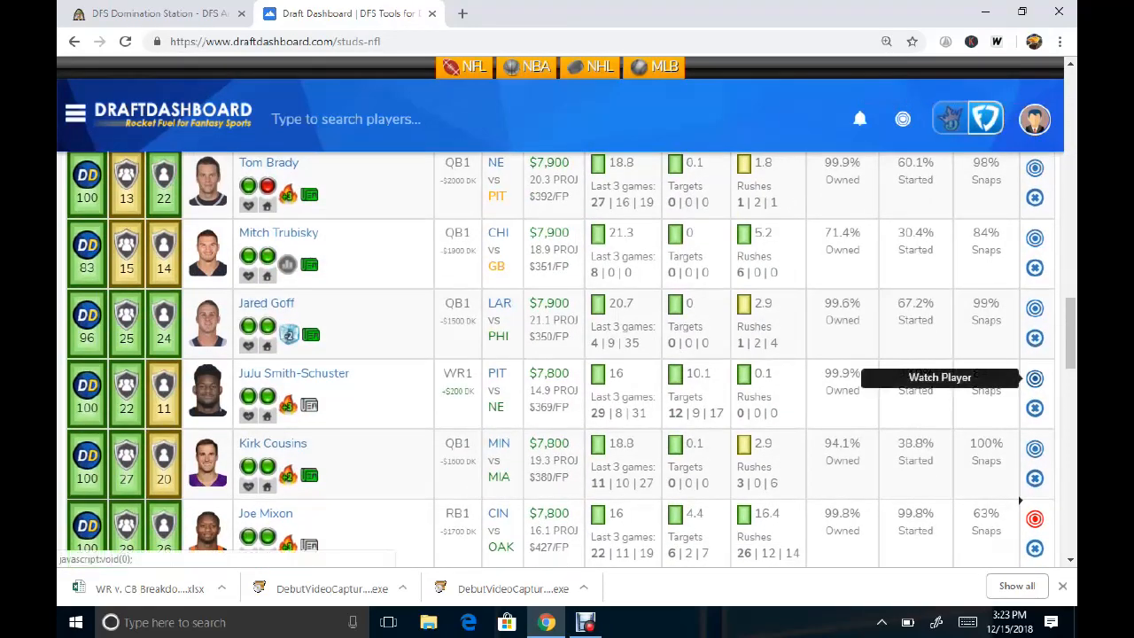
left_click(1034, 379)
Check further down the projected ownership ranking in DFS Domination Station and return to the start of the Draft Dashboard studs list
left_click(159, 13)
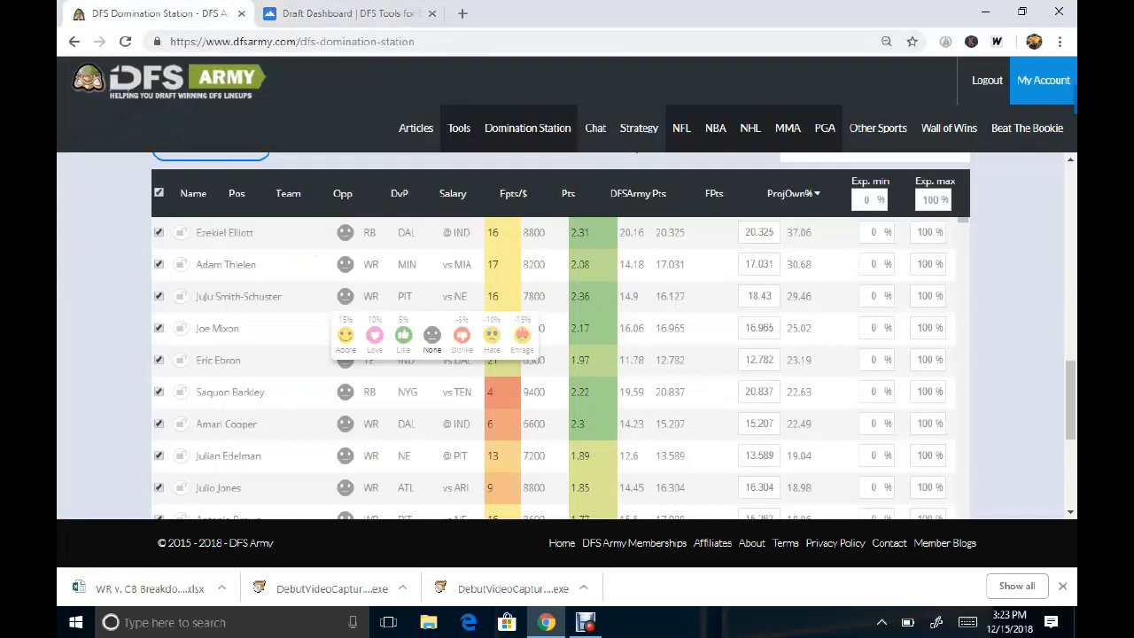
scroll(567, 363, "down", 1)
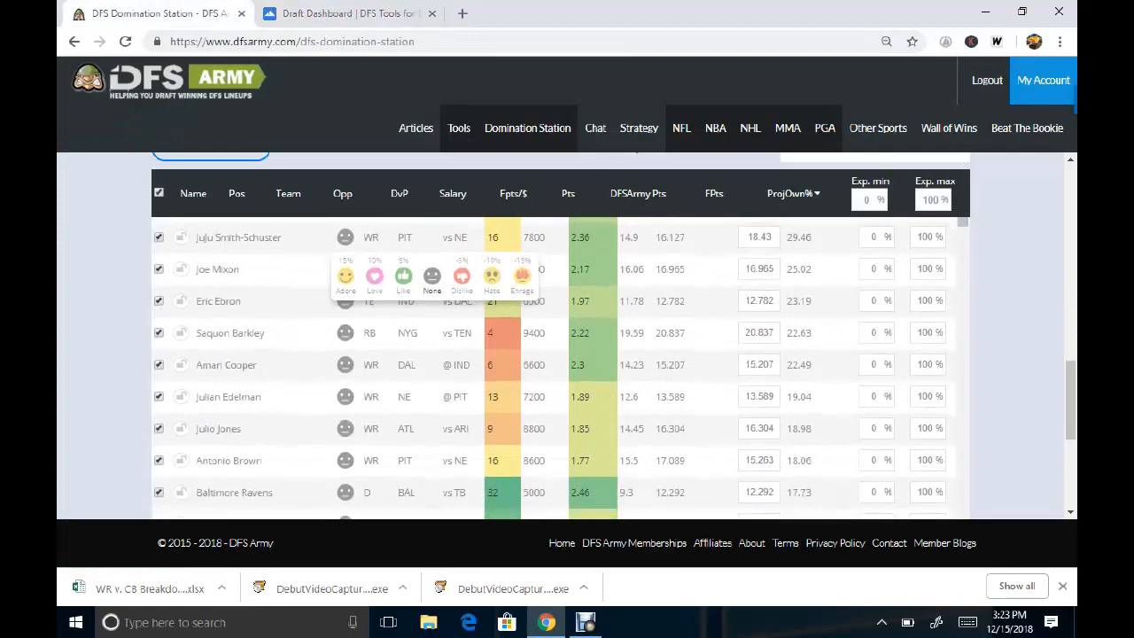
left_click(341, 13)
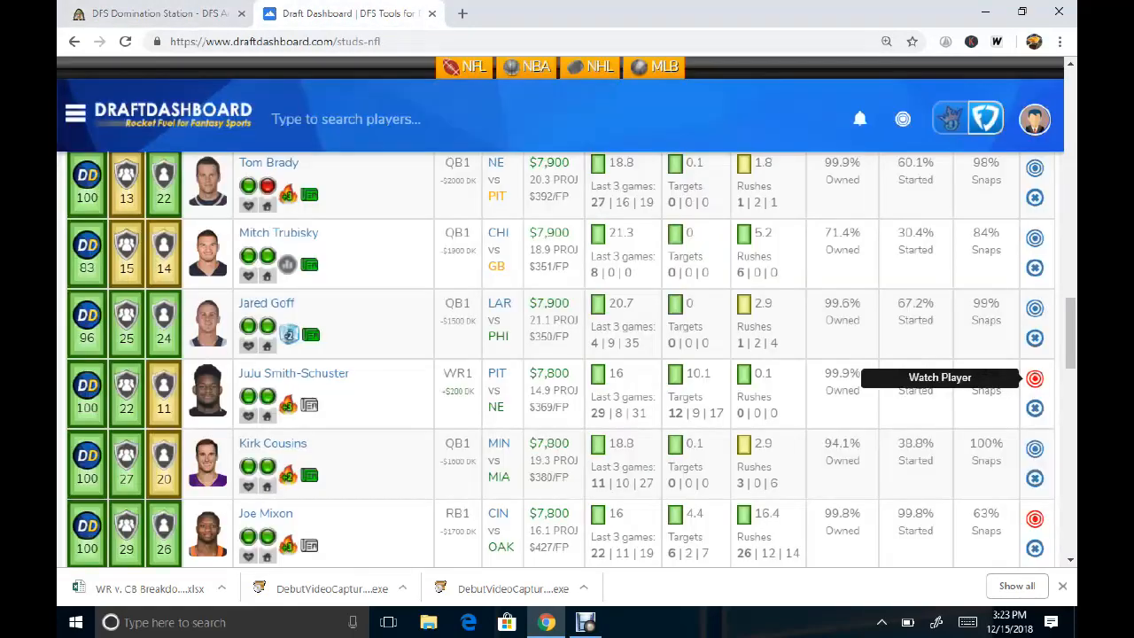
scroll(567, 354, "down", 1)
scroll(1034, 293, "up", 15)
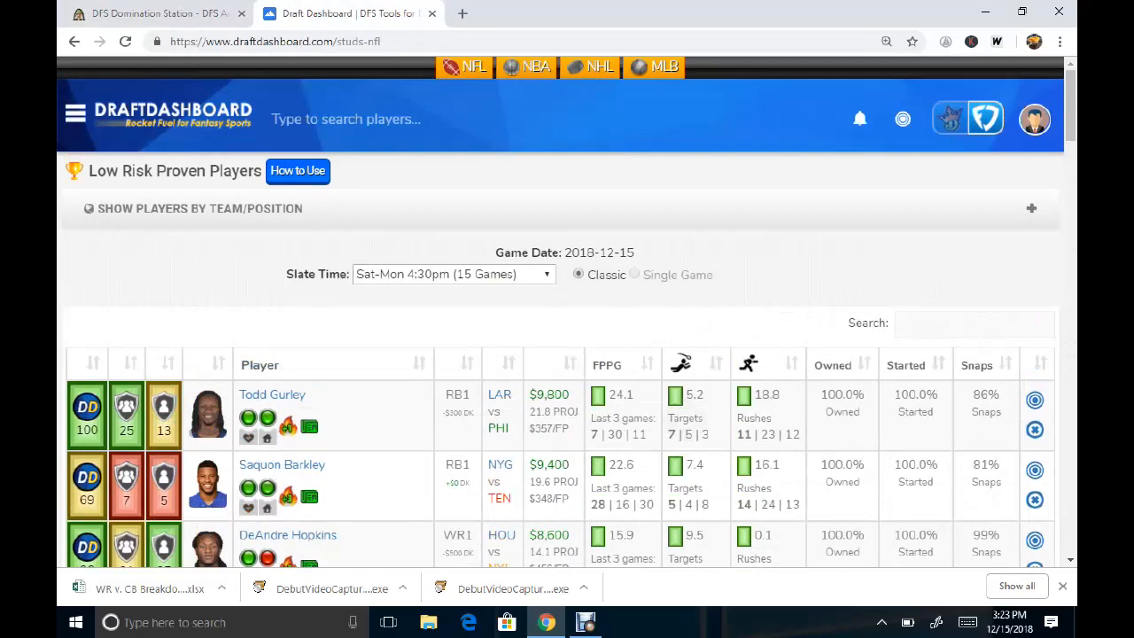
Open the Position Optimizer and show the wide receivers for the Main 1:00pm (11 Games) slate
left_click(76, 113)
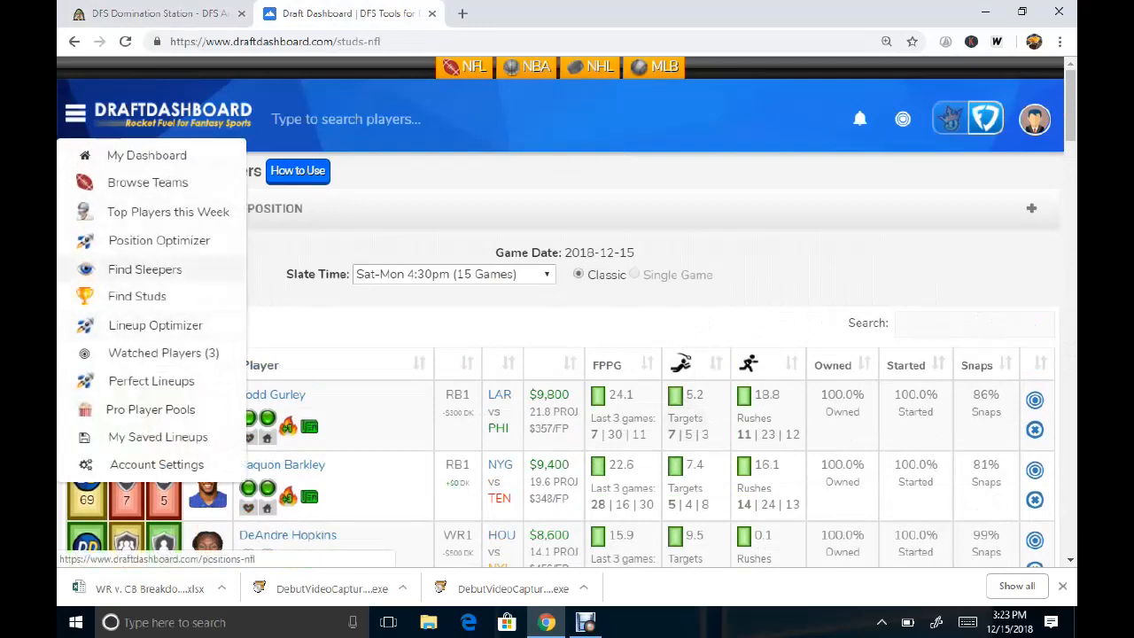
left_click(155, 240)
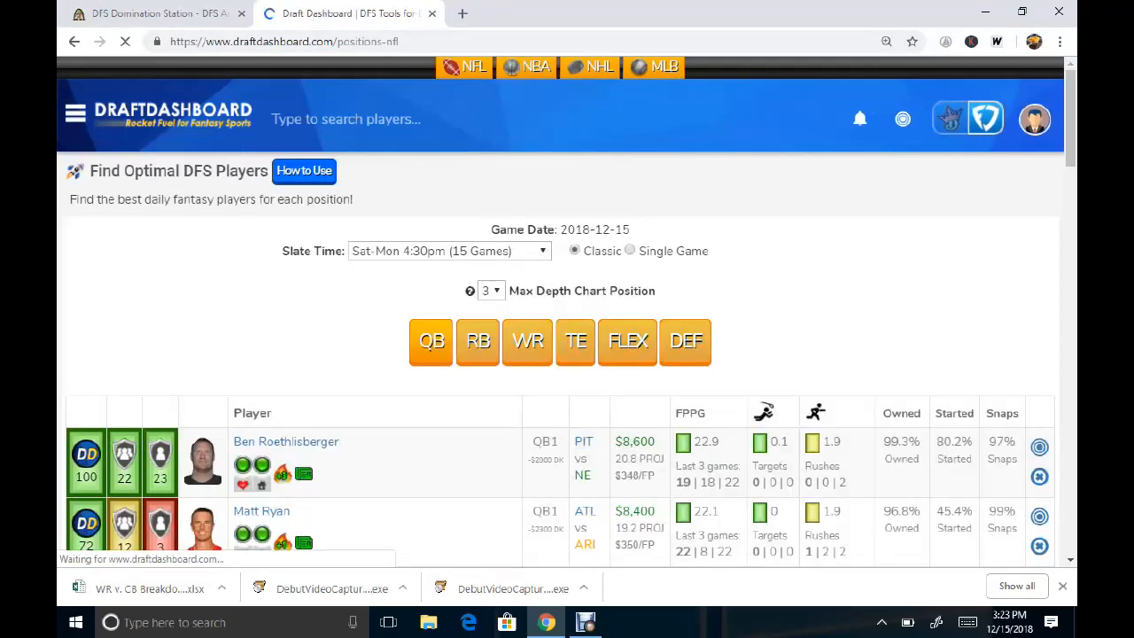
left_click(450, 251)
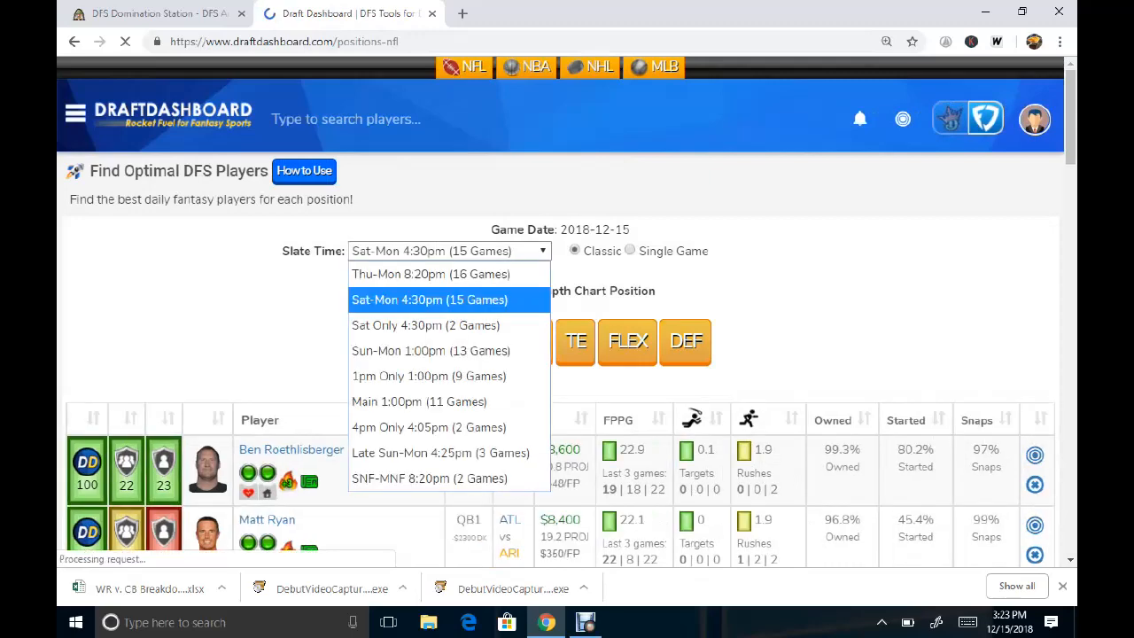
left_click(419, 402)
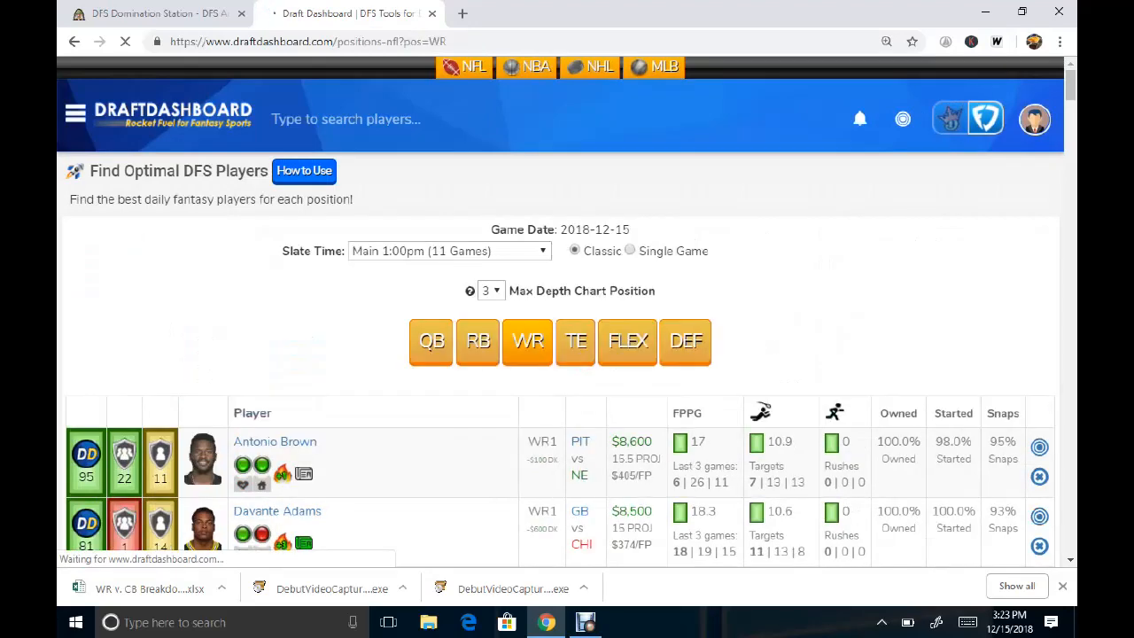
Examine the ratings, matchups and recent stats of the highest-ranked wide receivers on the main slate
scroll(737, 372, "down", 2)
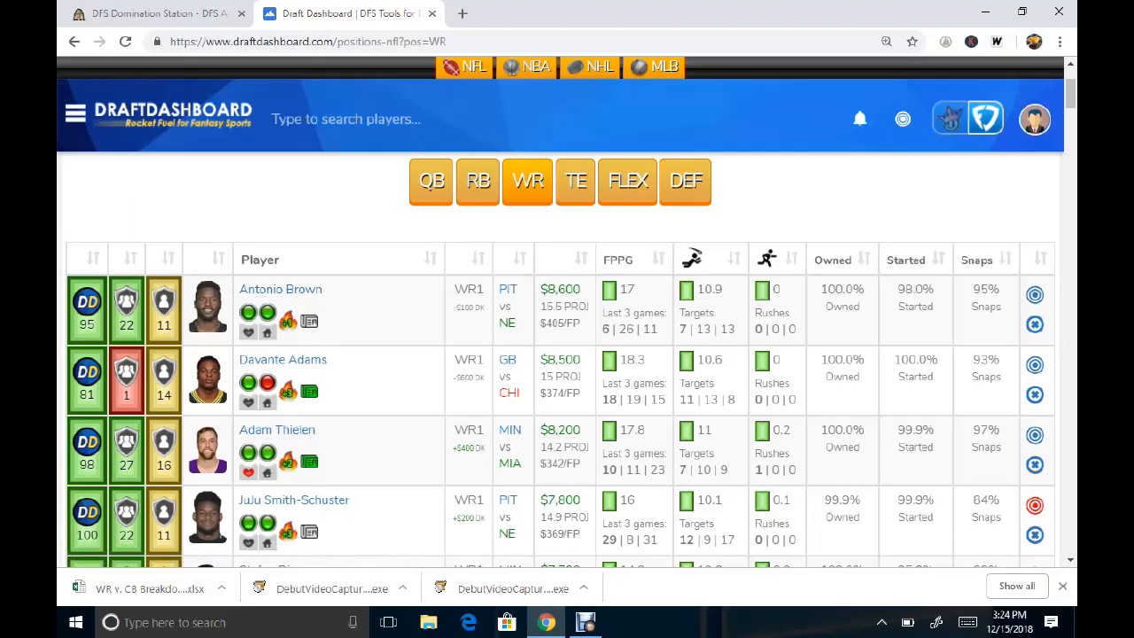
mouse_move(208, 308)
mouse_move(207, 379)
mouse_move(207, 450)
scroll(561, 359, "down", 1)
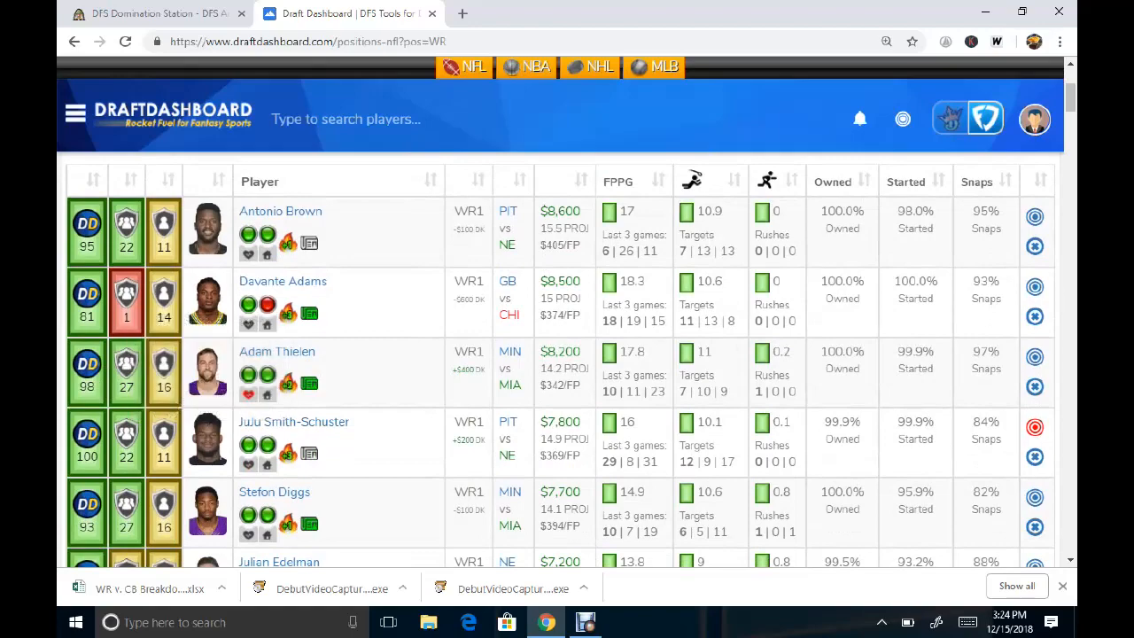
scroll(567, 355, "down", 4)
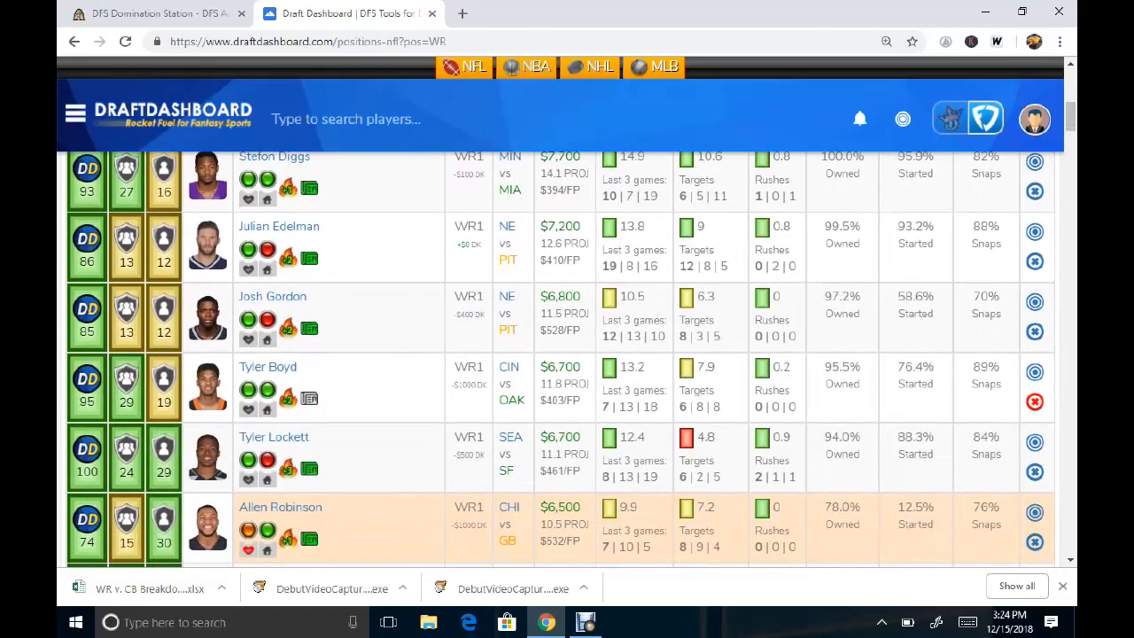
Recheck the projected ownership ranking in DFS Domination Station, and add Amari Cooper to the watched players from Draft Dashboard's wide receiver list
left_click(160, 13)
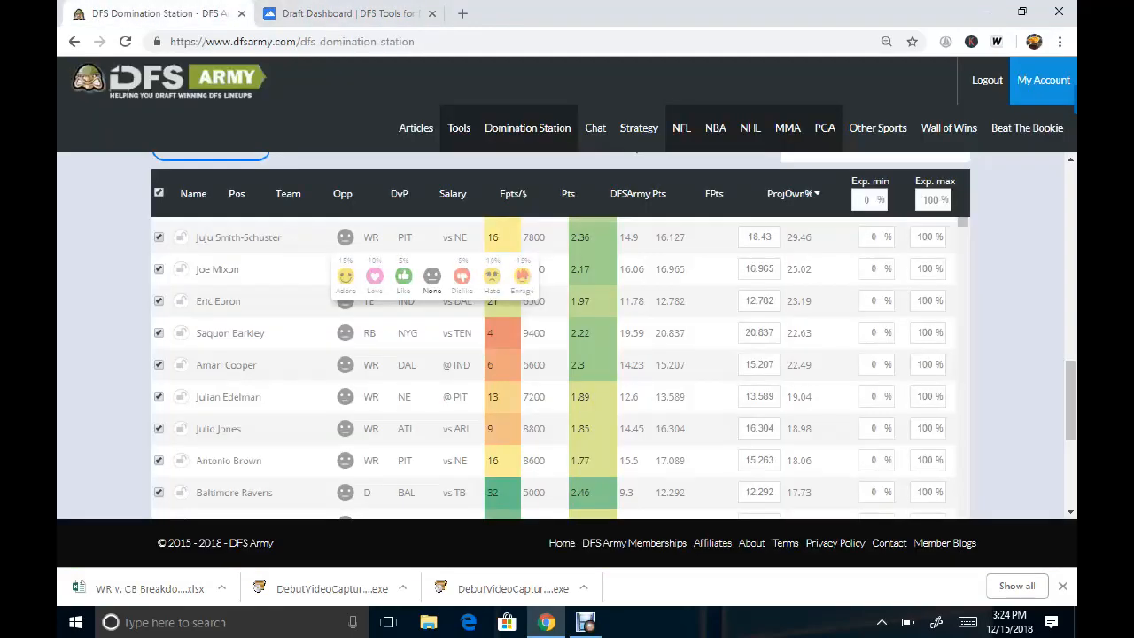
left_click(349, 14)
scroll(567, 354, "down", 5)
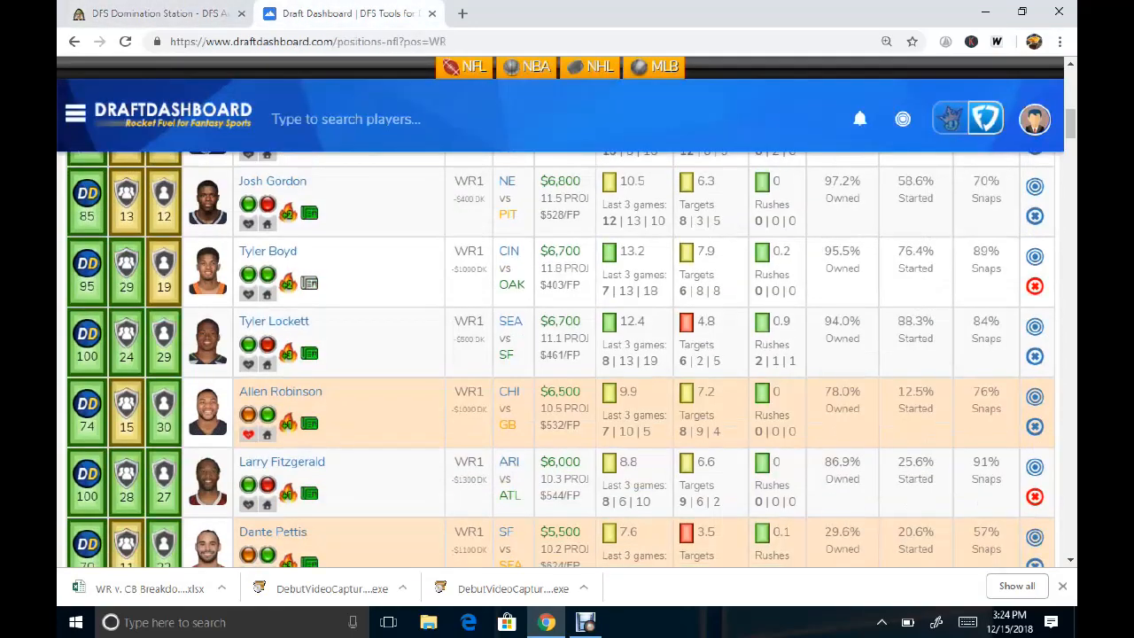
scroll(561, 359, "down", 6)
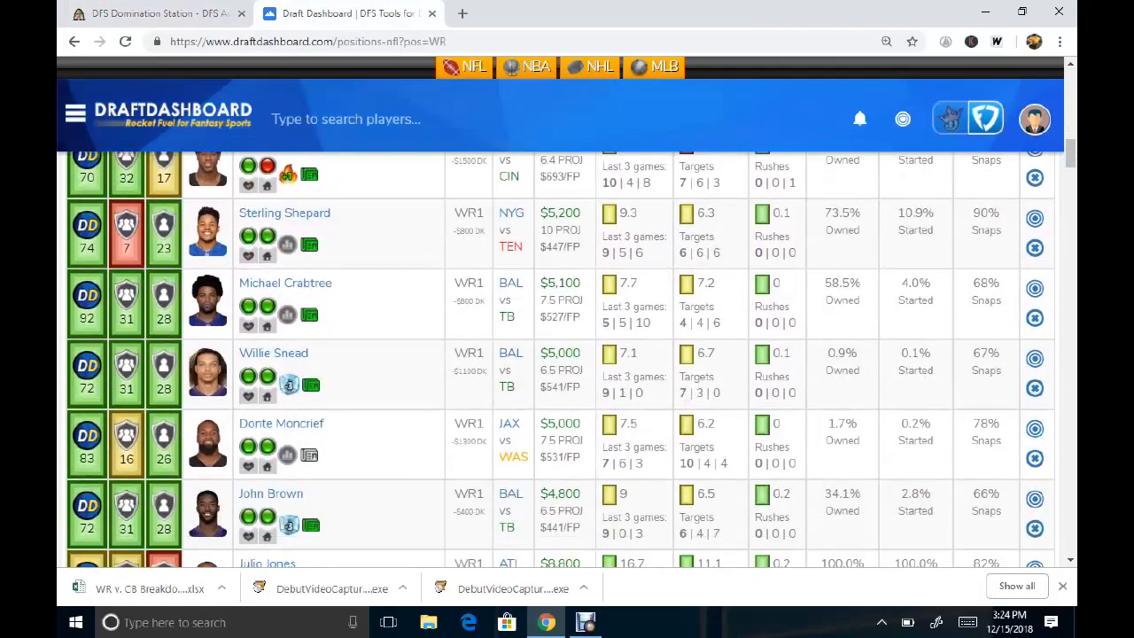
scroll(567, 354, "down", 2)
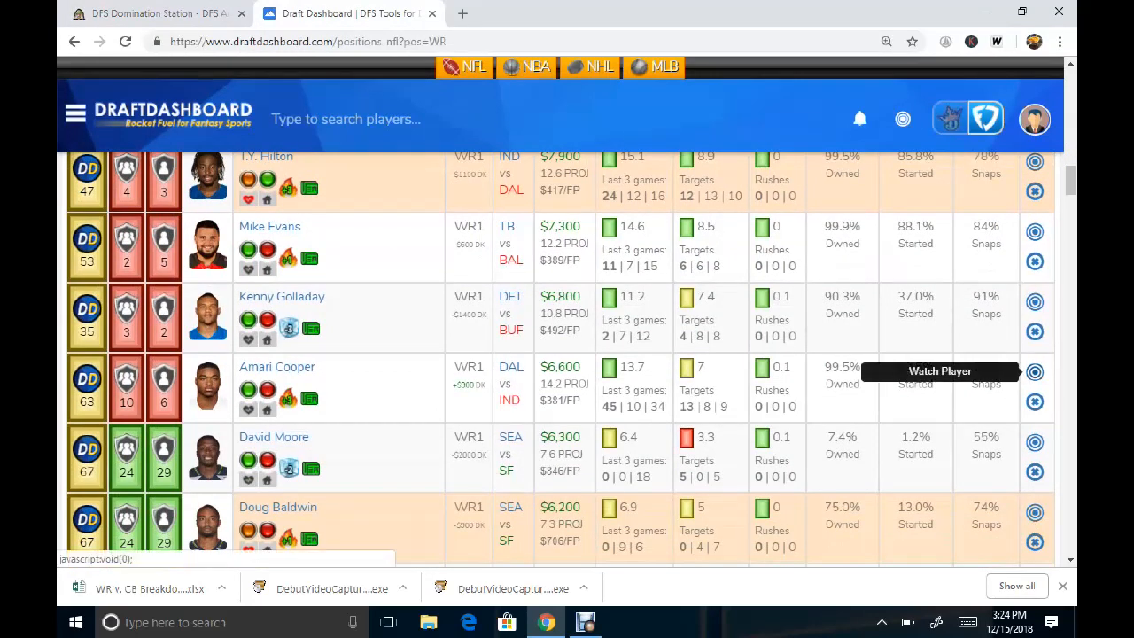
left_click(1035, 371)
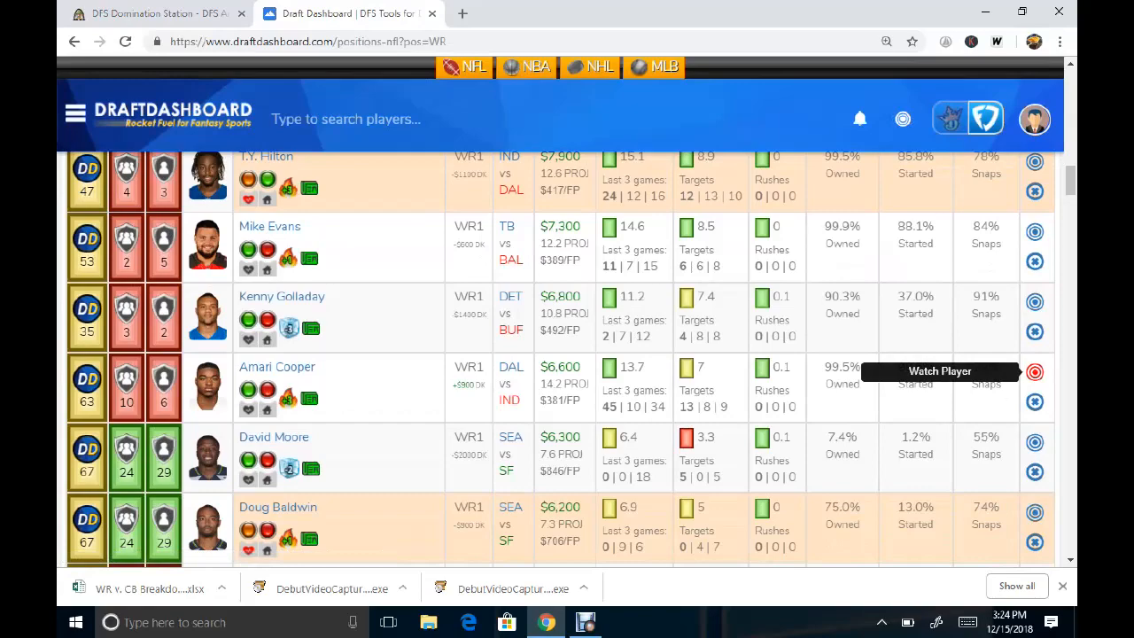
Recheck the projected ownership ranking in DFS Domination Station, and add Julian Edelman to the watched players from Draft Dashboard's wide receiver list
scroll(1034, 372, "up", 12)
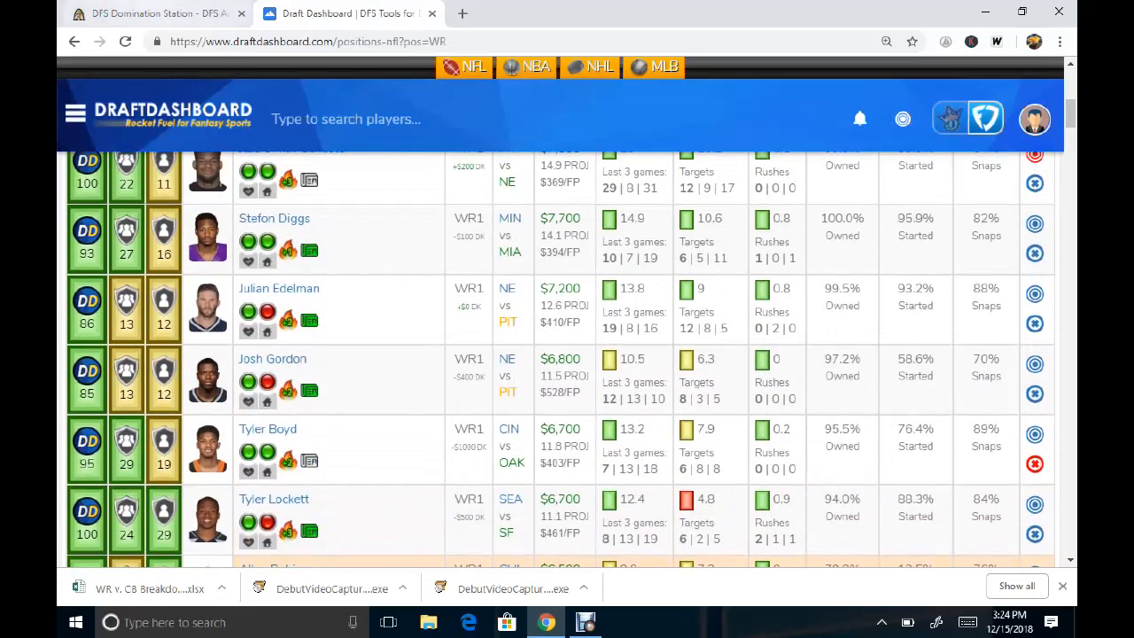
left_click(159, 14)
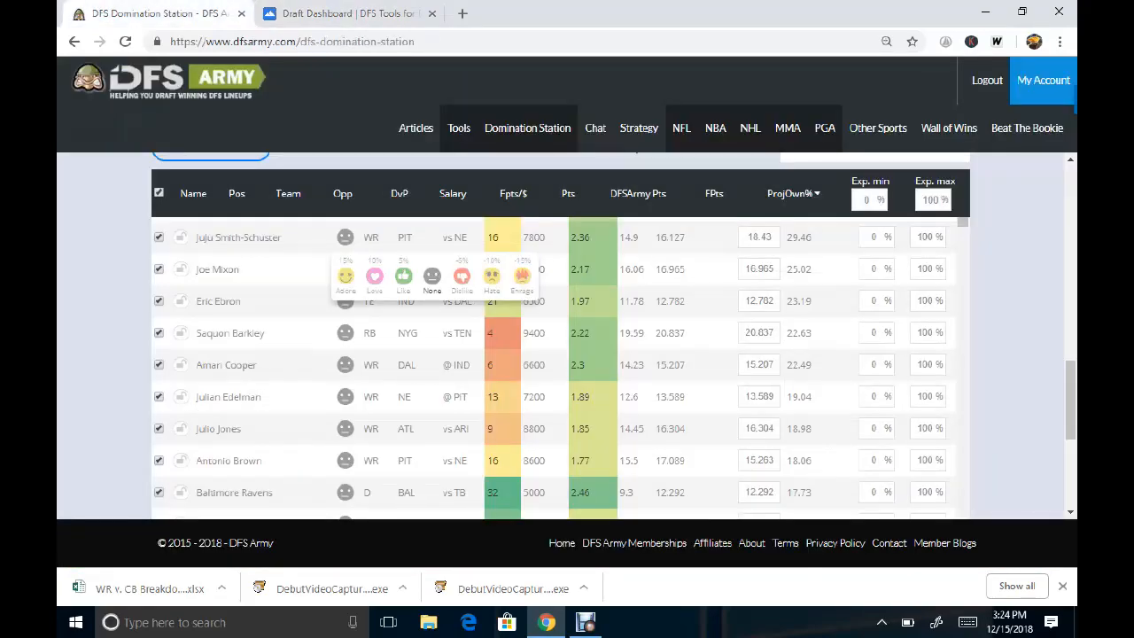
left_click(346, 14)
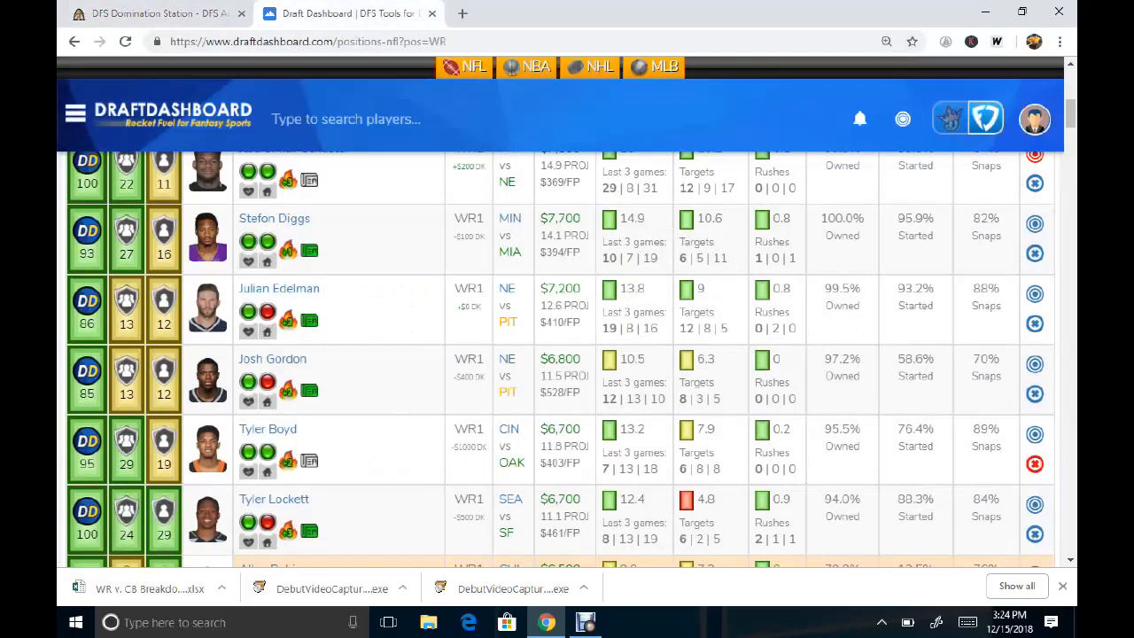
scroll(567, 354, "up", 1)
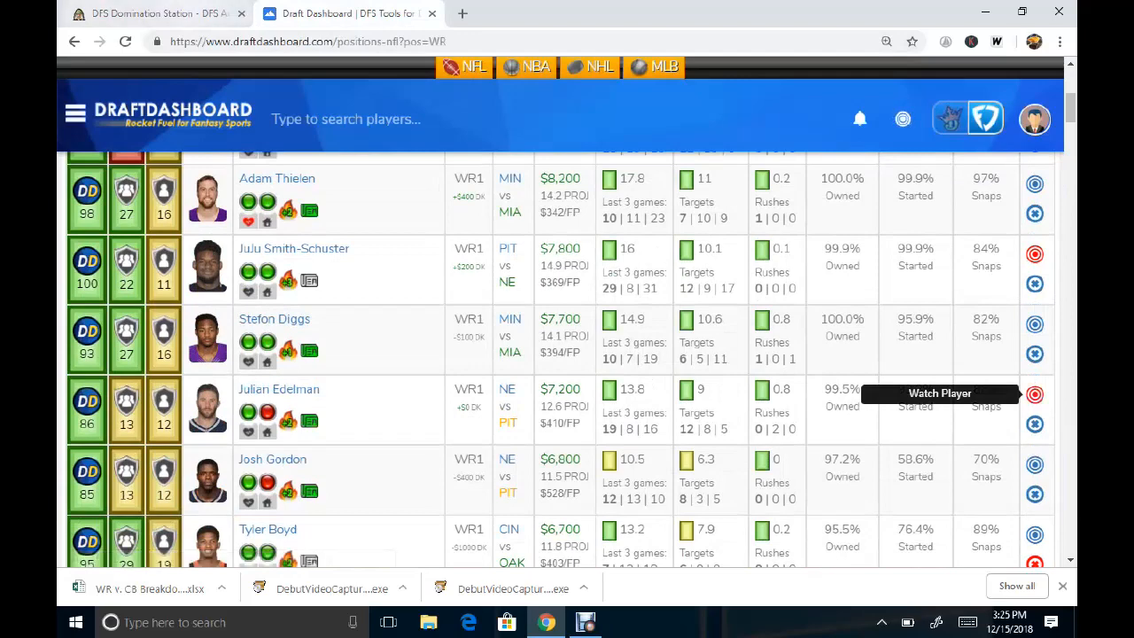
Check the next names in DFS Domination Station's projected ownership ranking, and show the tight ends for the main slate in Draft Dashboard
left_click(160, 14)
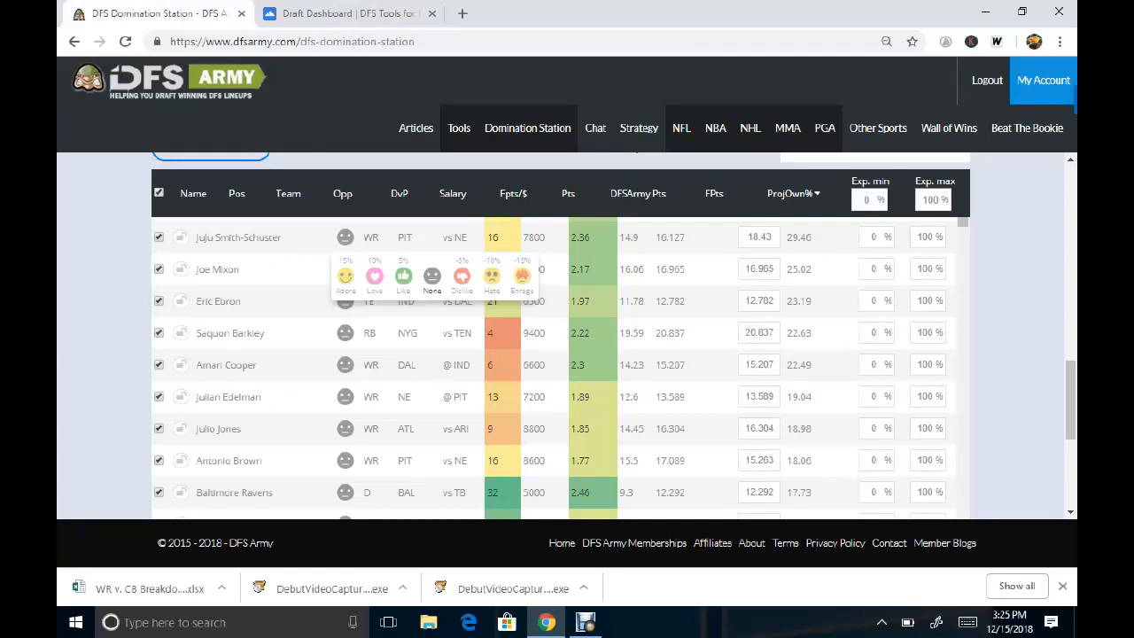
scroll(832, 431, "down", 1)
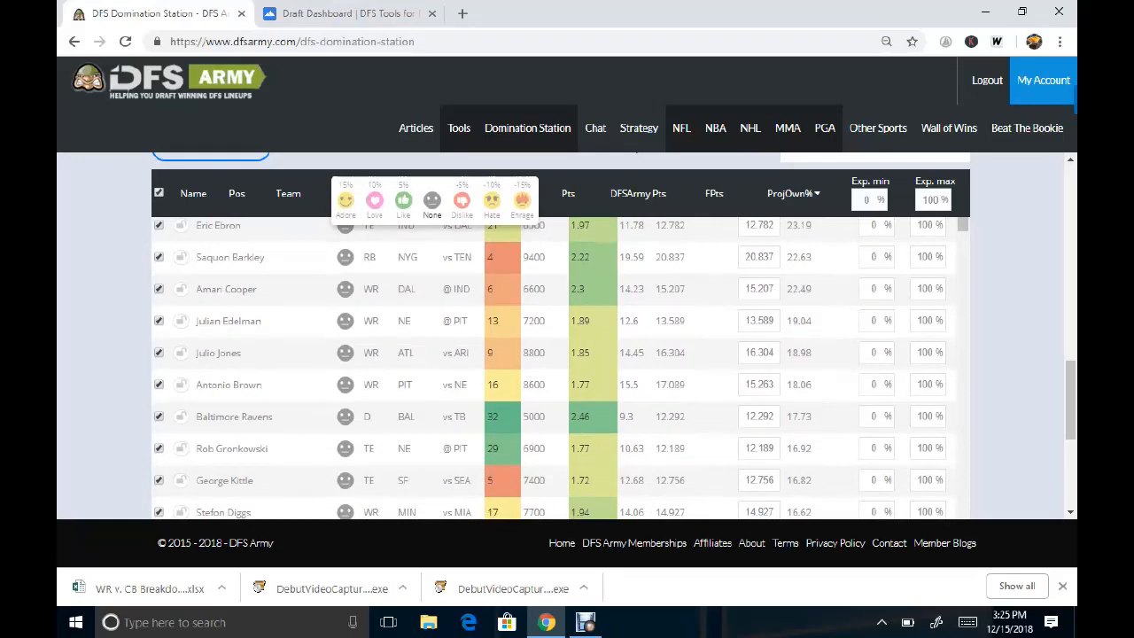
left_click(349, 13)
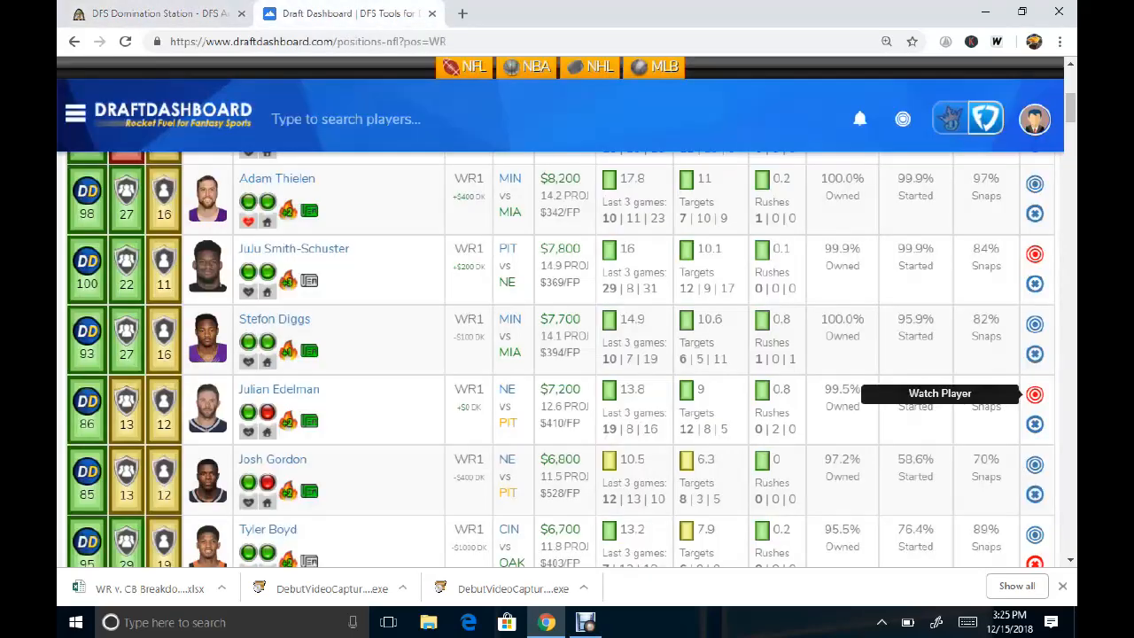
scroll(559, 354, "up", 5)
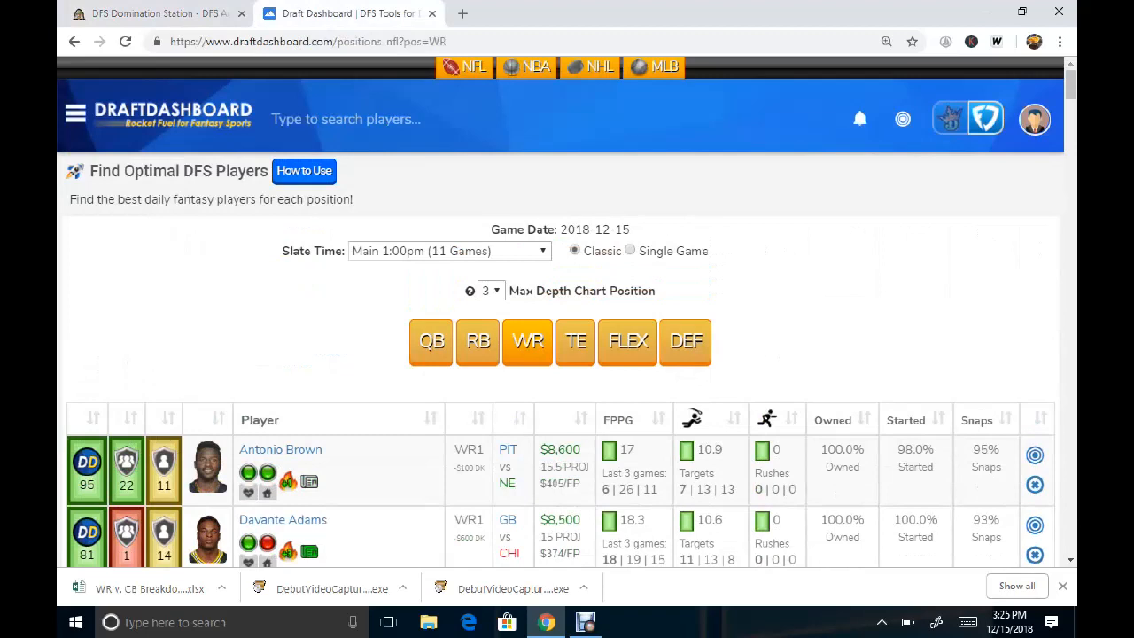
left_click(576, 343)
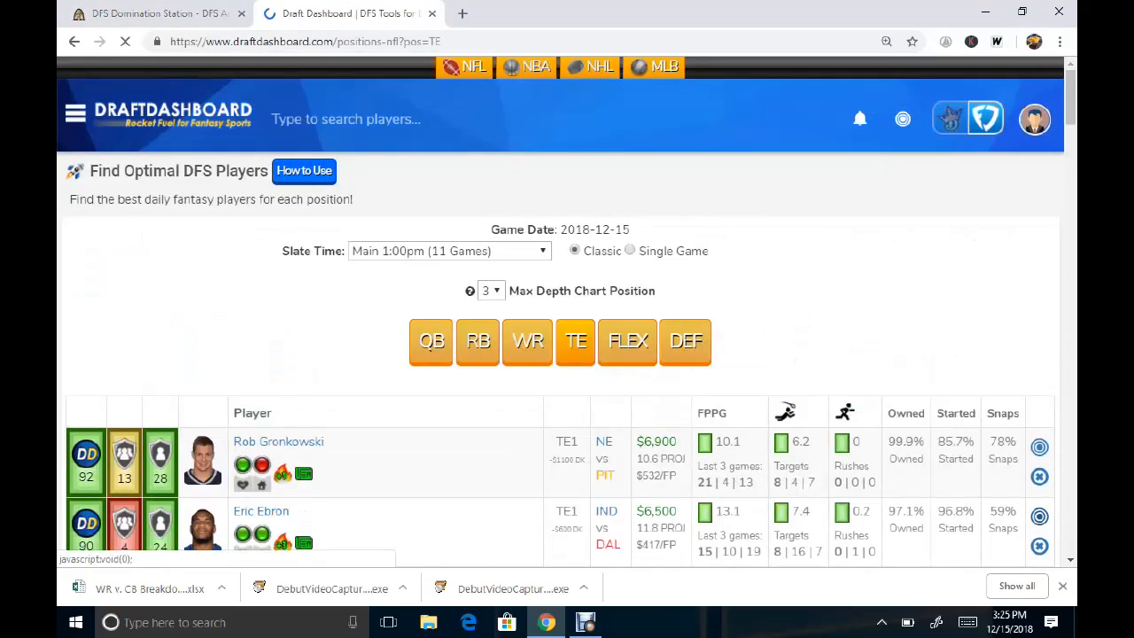
Sort the tight ends by salary from highest to lowest and add Rob Gronkowski to the watched players
scroll(567, 355, "down", 2)
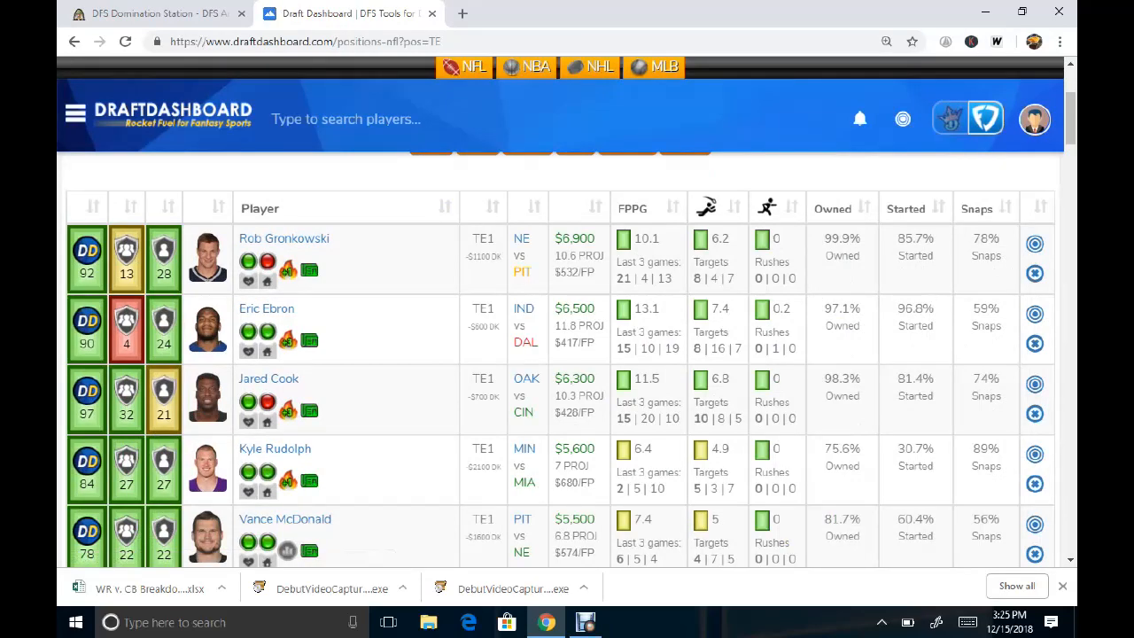
left_click(595, 207)
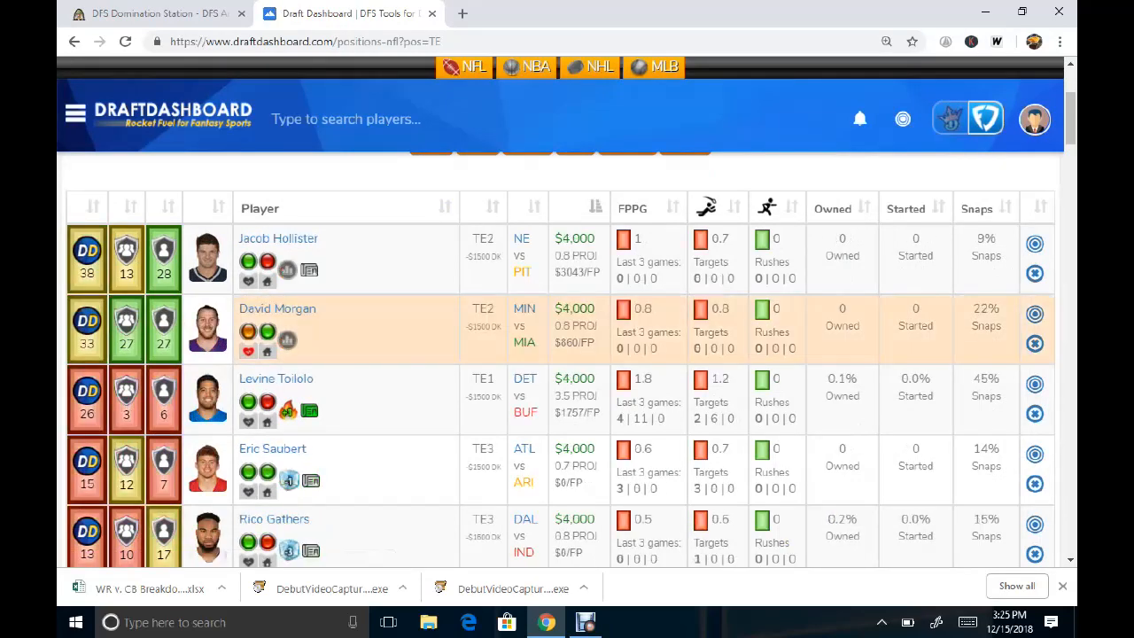
left_click(594, 208)
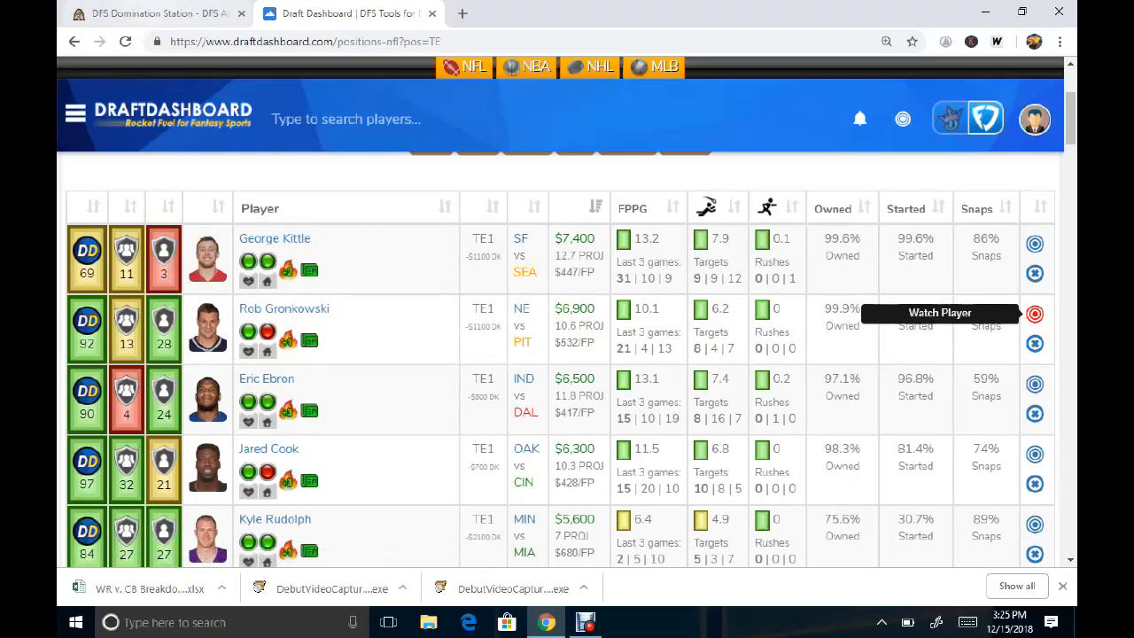
Examine the highest projected ownership players across positions in DFS Domination Station and return to Draft Dashboard's tight end list
left_click(160, 13)
scroll(553, 368, "down", 3)
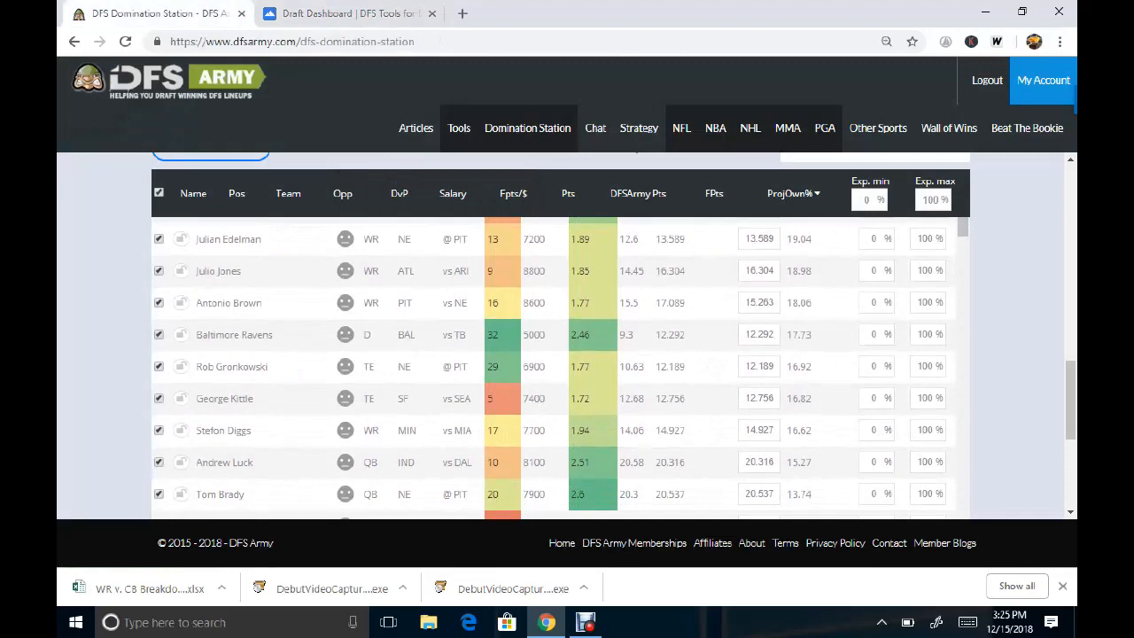
scroll(560, 363, "down", 1)
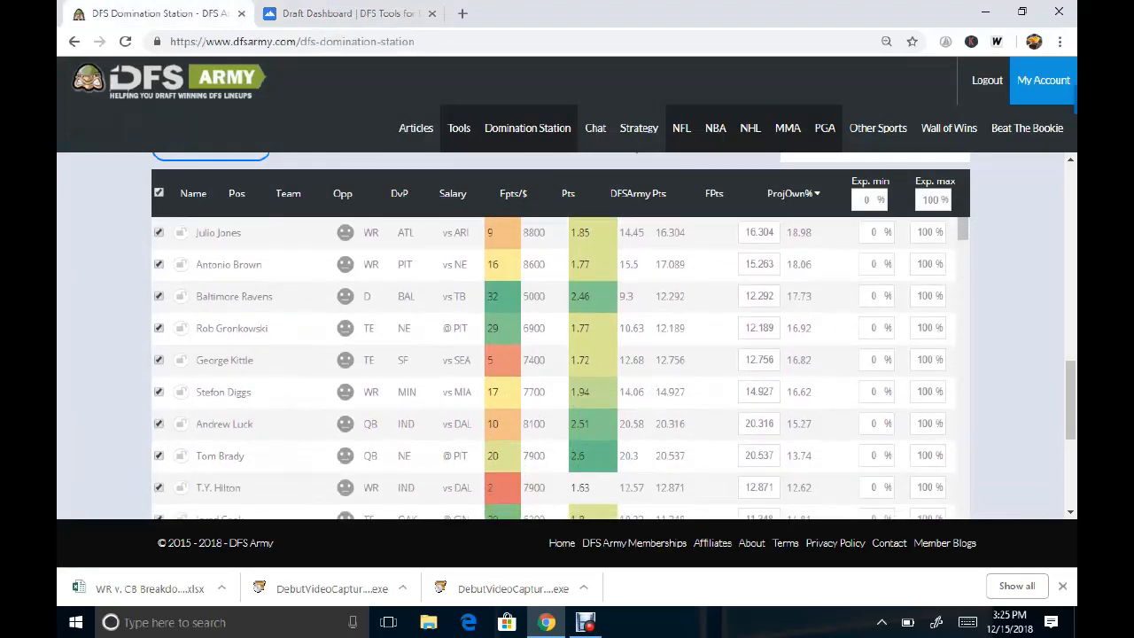
scroll(560, 347, "up", 3)
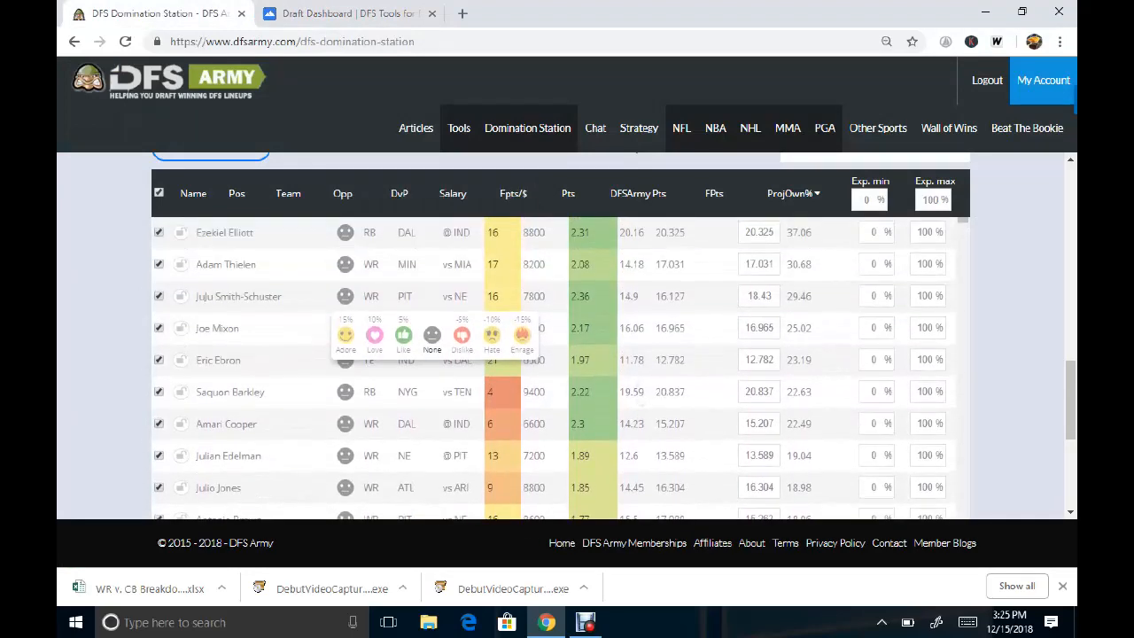
scroll(560, 347, "up", 1)
scroll(560, 347, "down", 3)
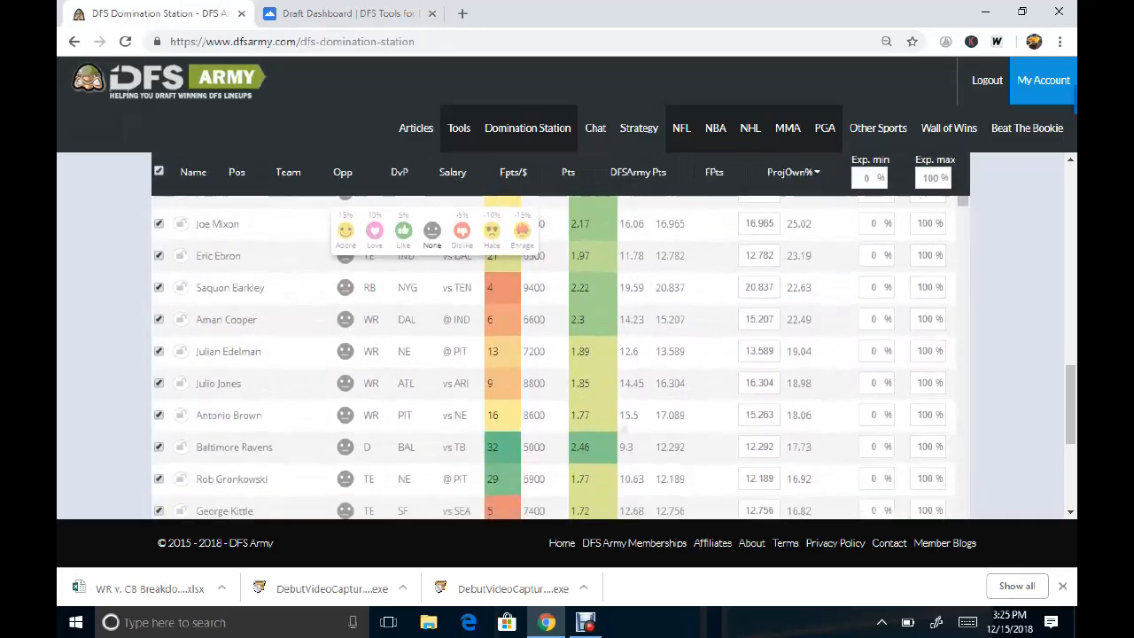
scroll(553, 354, "down", 5)
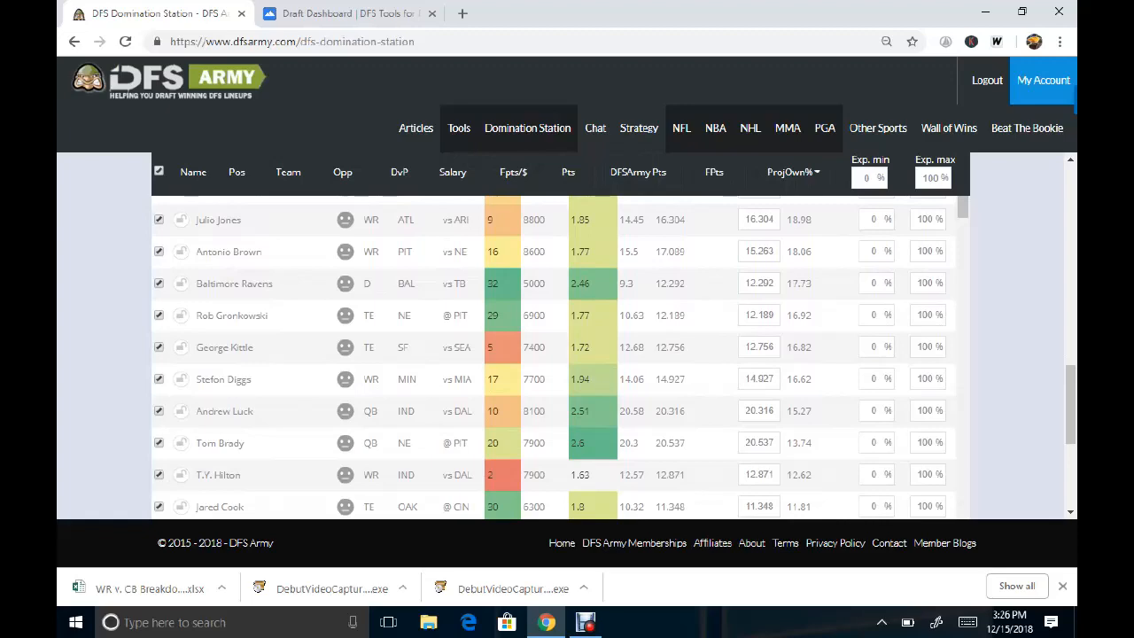
left_click(354, 13)
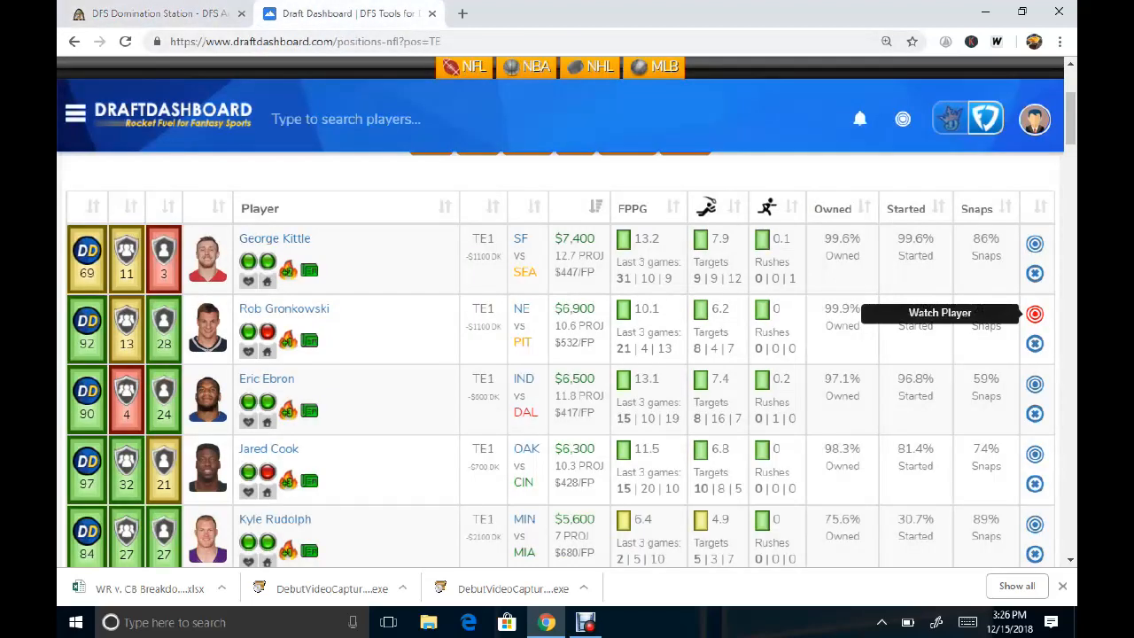
Show the quarterbacks sorted by salary from highest to lowest, and add Tom Brady to the watched players
scroll(567, 354, "up", 2)
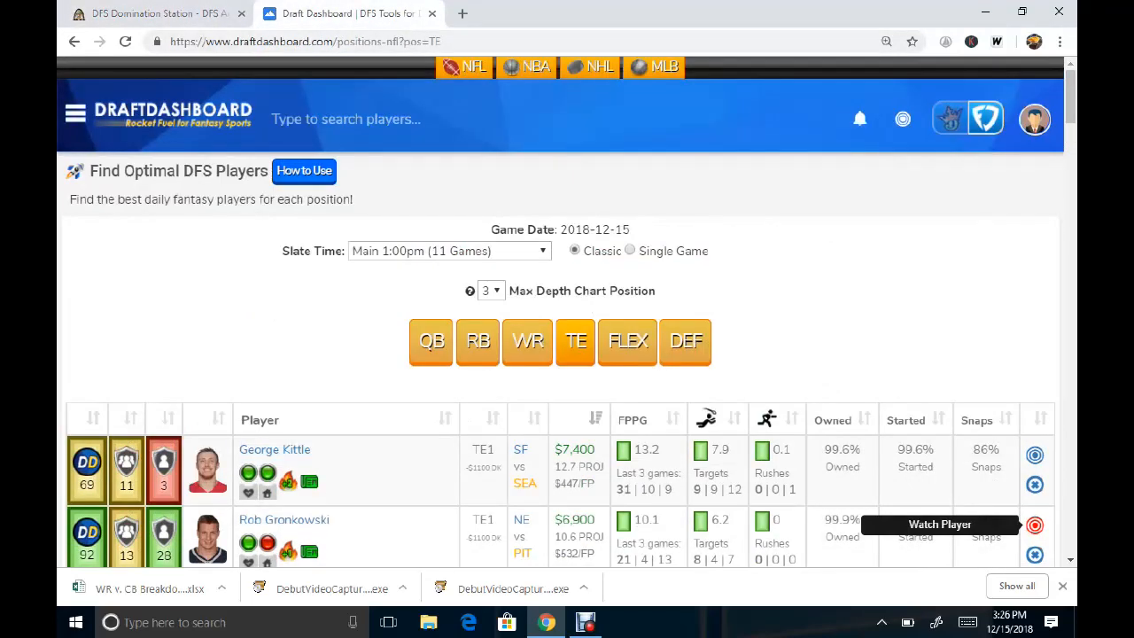
left_click(432, 341)
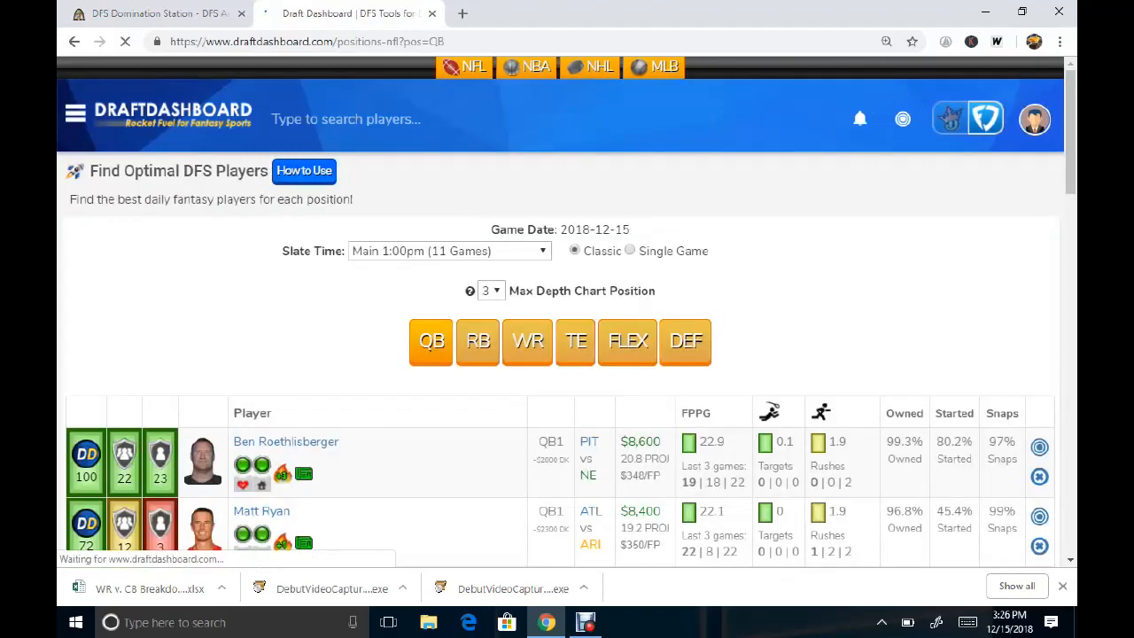
scroll(567, 354, "down", 2)
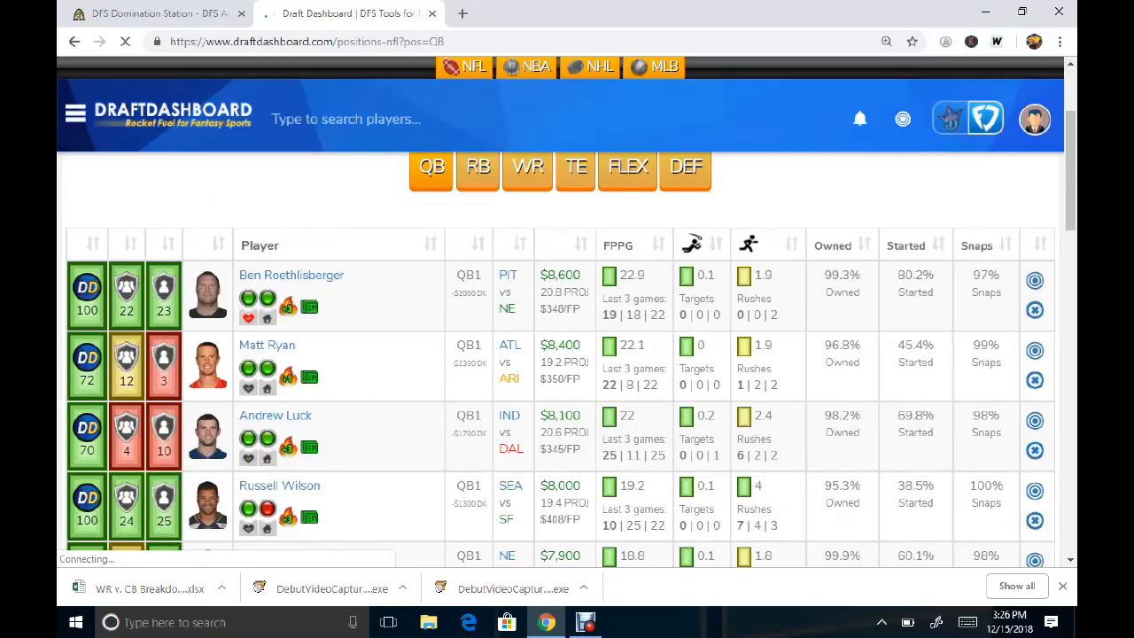
left_click(477, 244)
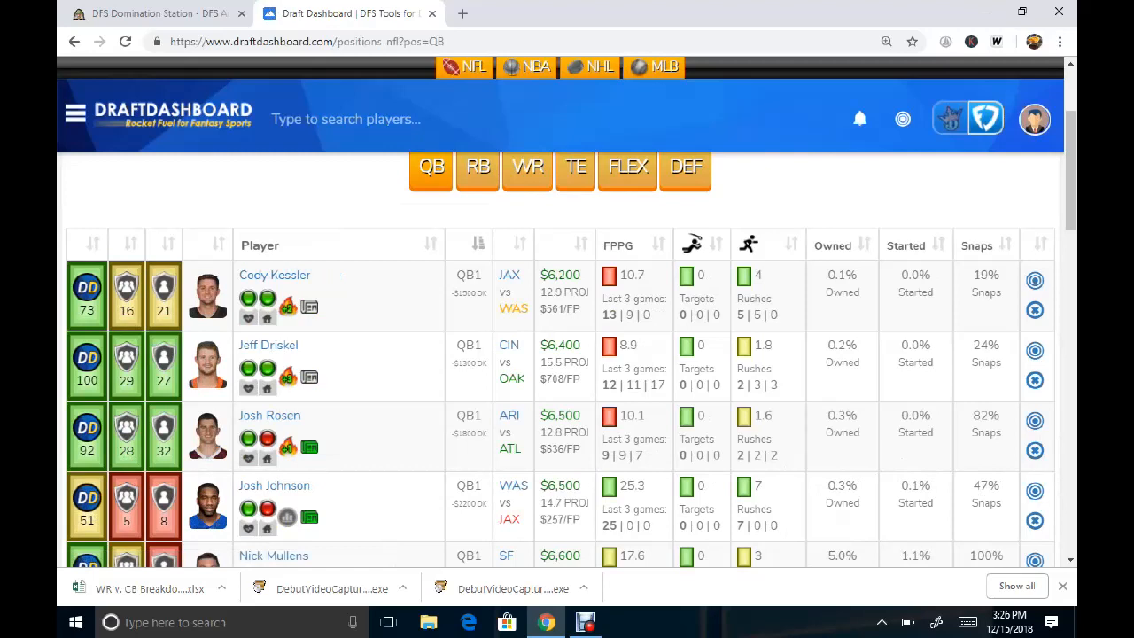
left_click(581, 243)
left_click(580, 243)
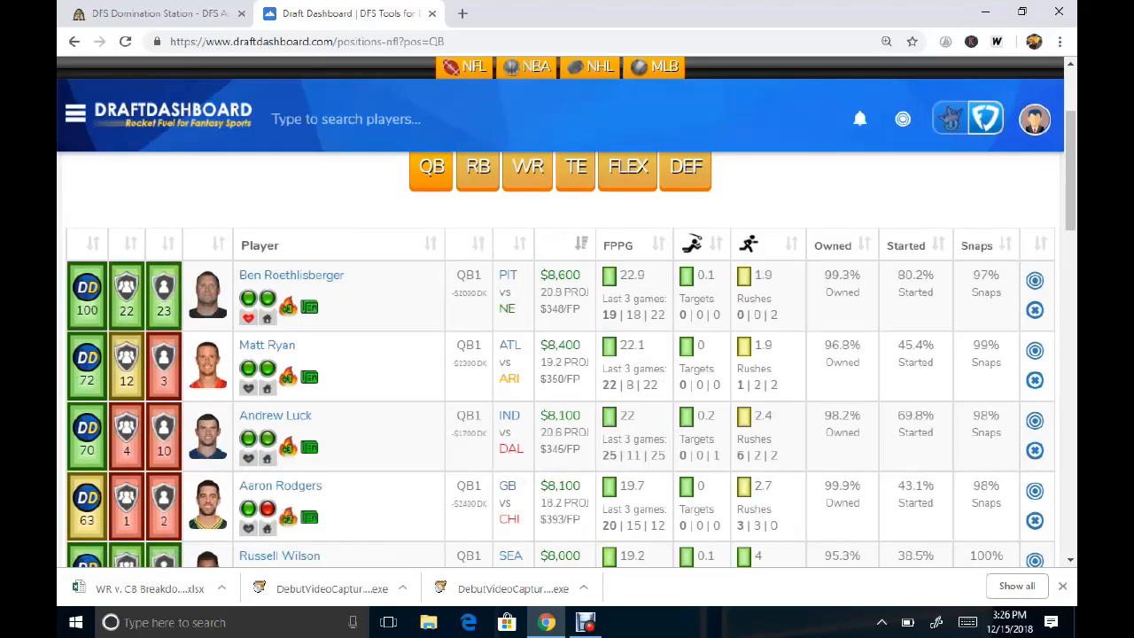
scroll(567, 355, "down", 2)
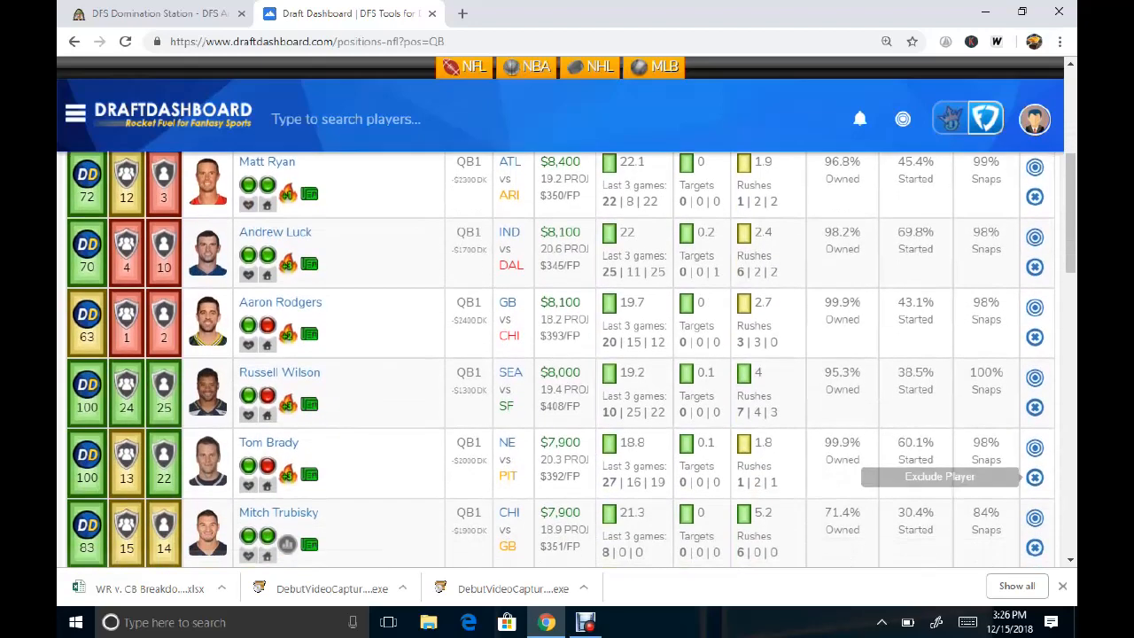
left_click(1034, 447)
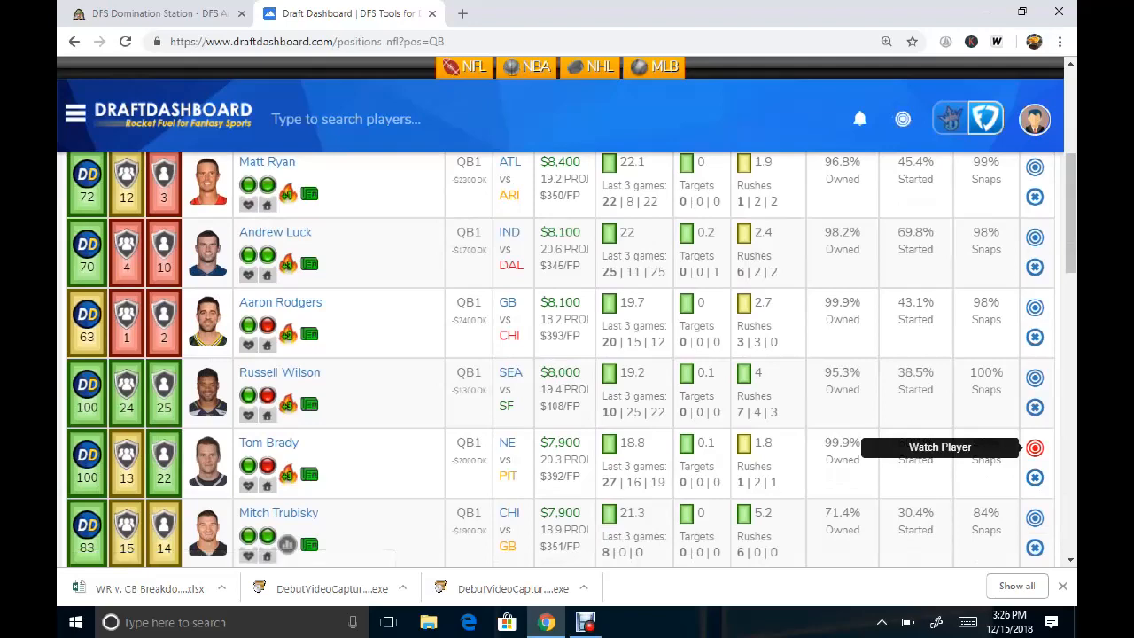
Switch to DFS Domination Station and review the projected ownership ranking for remaining player pool candidates, comparing positions, matchups, salaries and projected points
key("ctrl+shift+Tab")
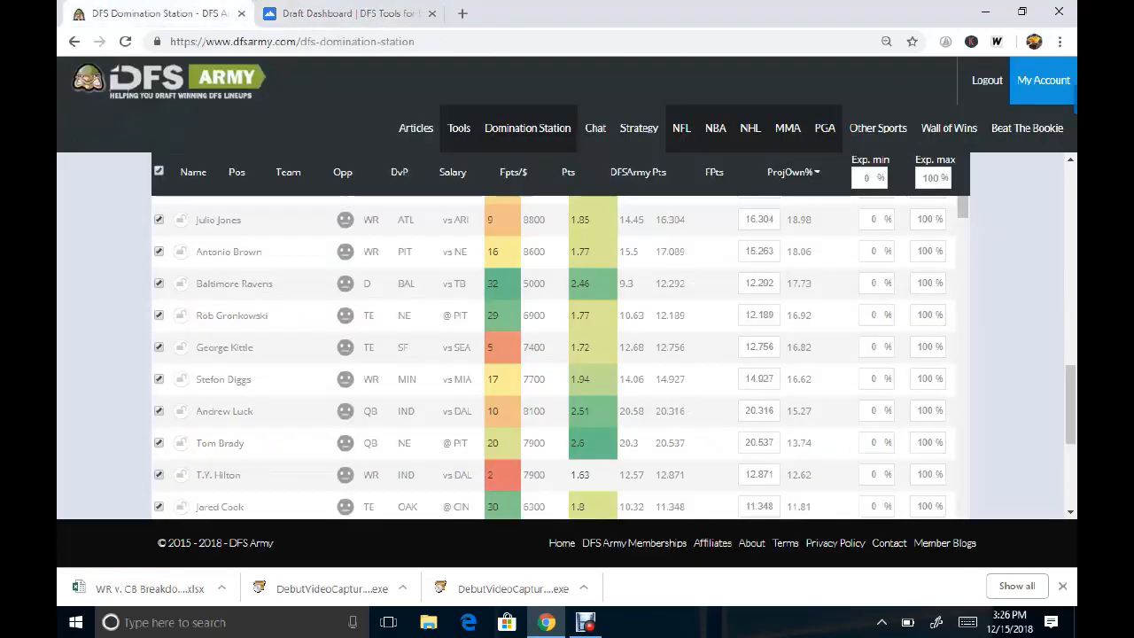
scroll(553, 355, "down", 3)
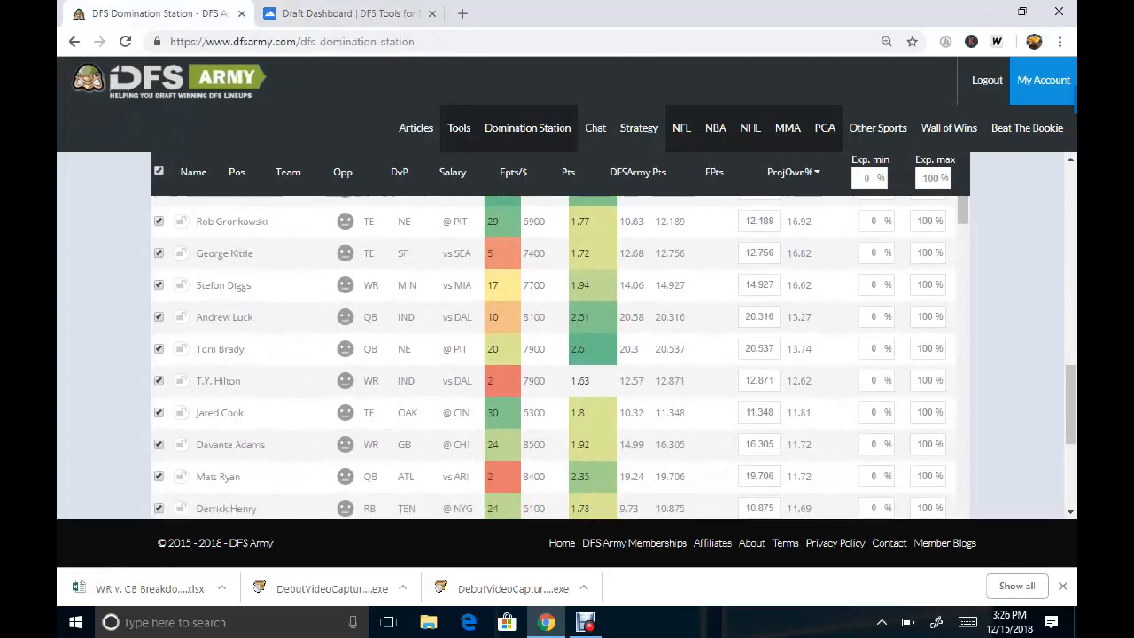
scroll(673, 398, "down", 1)
scroll(673, 397, "up", 1)
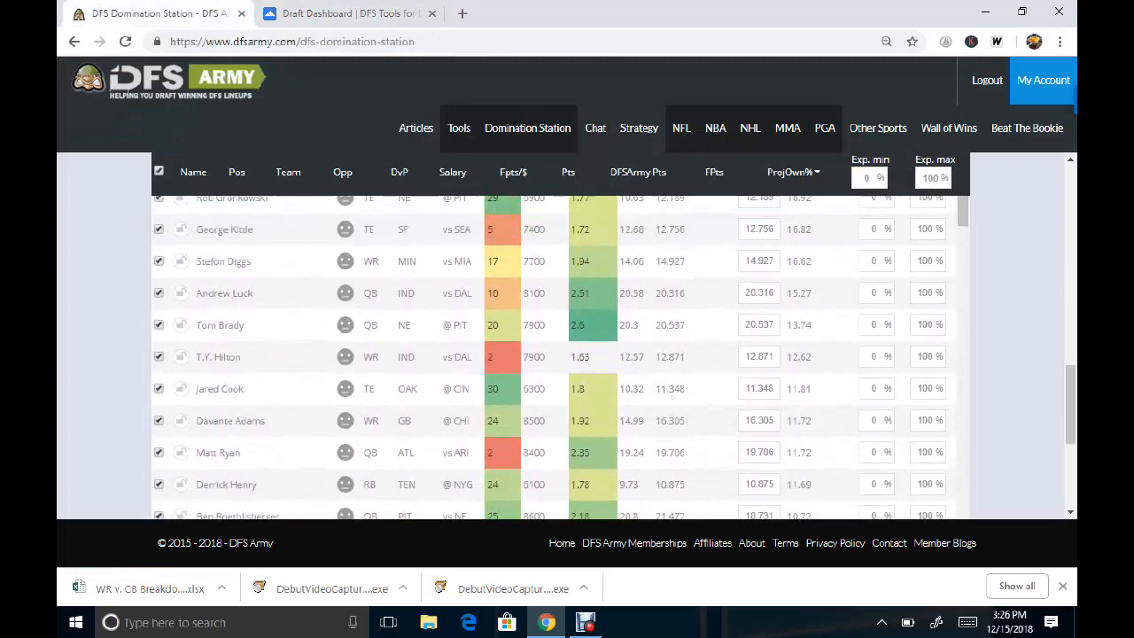
scroll(673, 398, "up", 1)
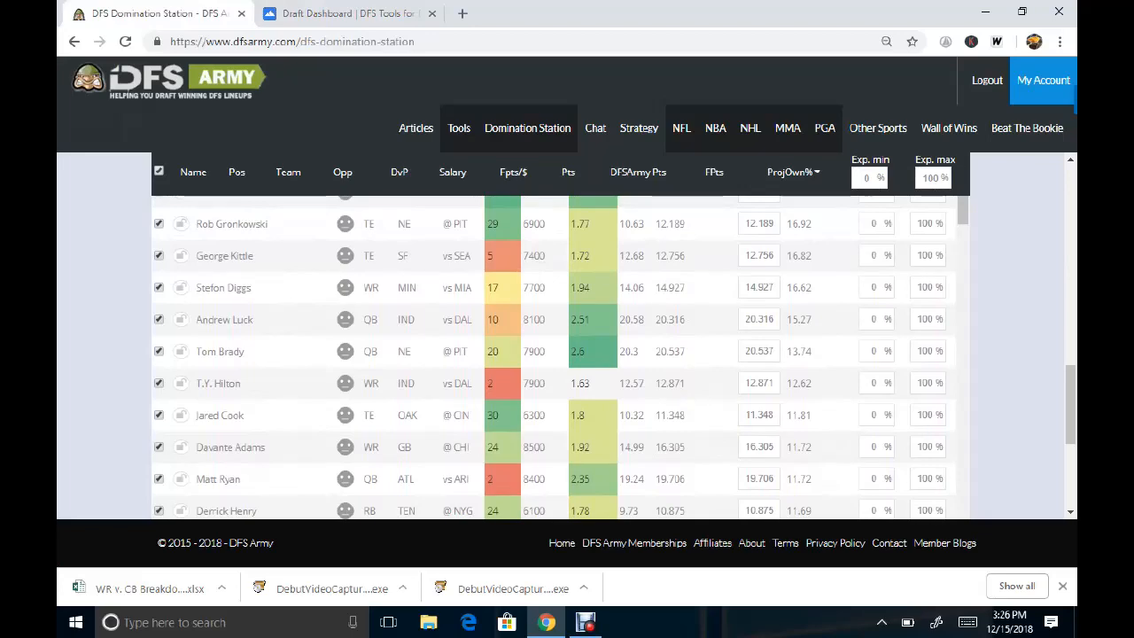
scroll(558, 355, "up", 1)
scroll(558, 354, "up", 1)
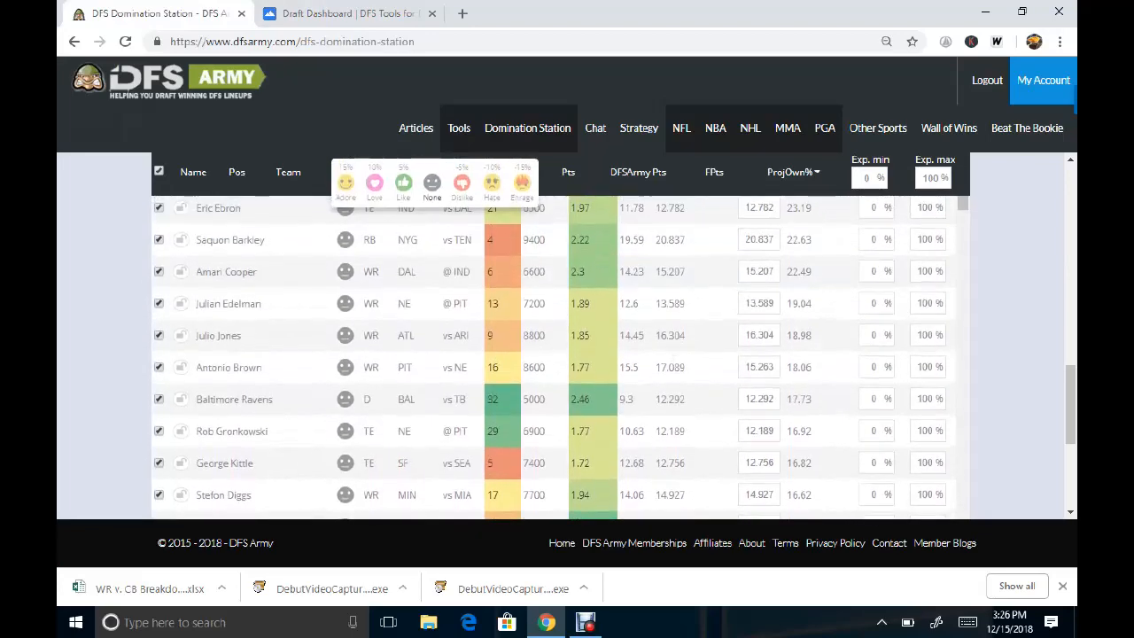
scroll(558, 354, "up", 1)
scroll(558, 355, "up", 1)
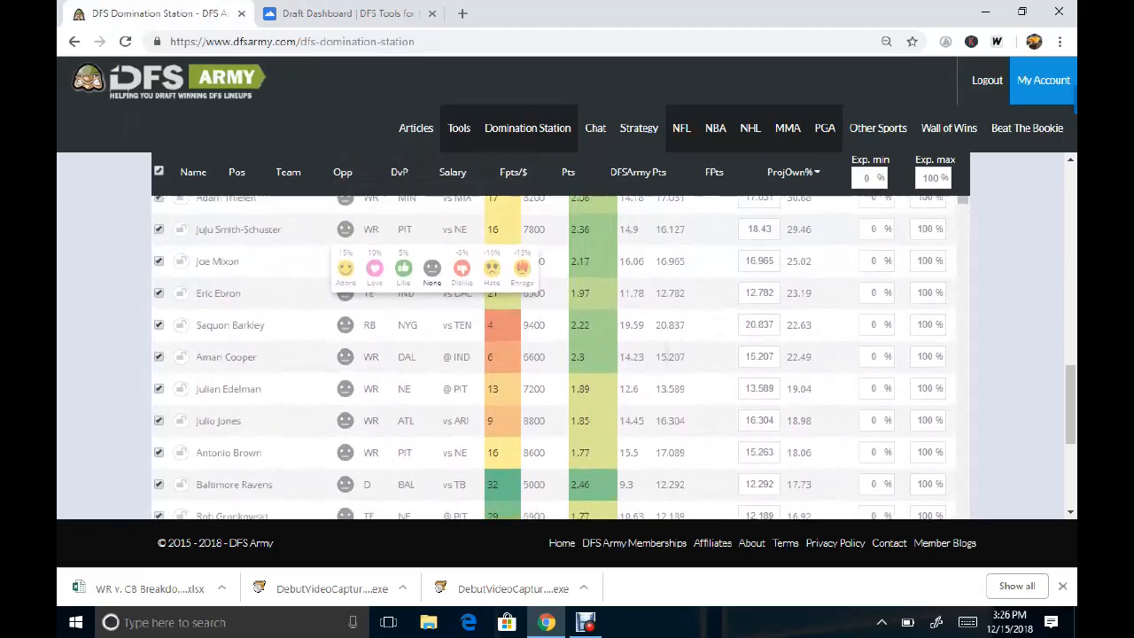
scroll(558, 354, "up", 1)
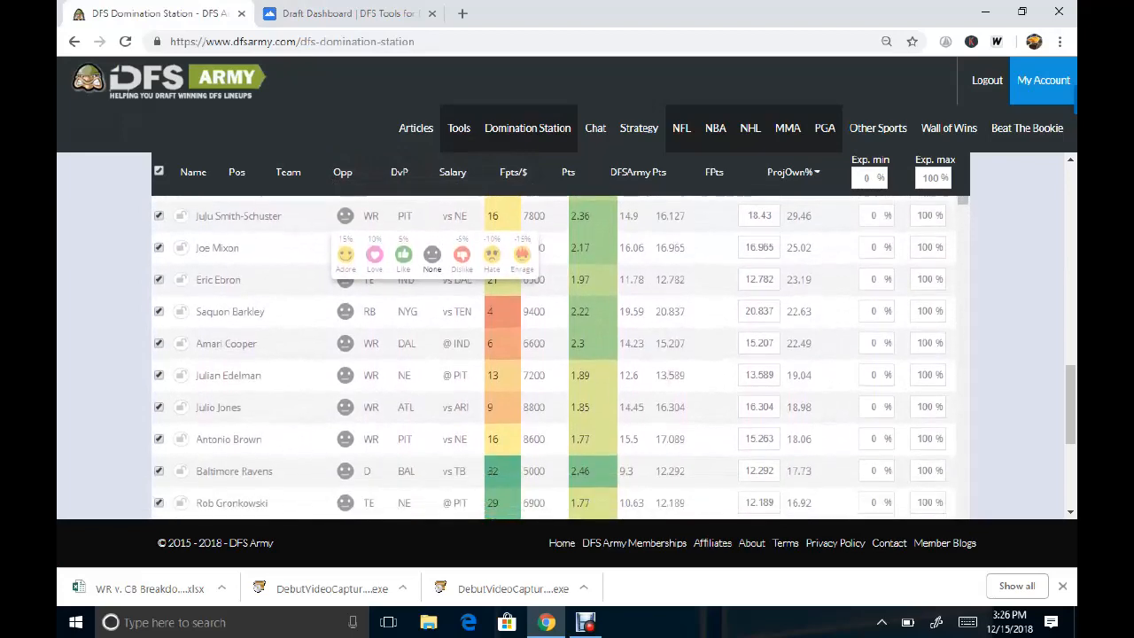
scroll(558, 355, "down", 1)
scroll(558, 354, "down", 1)
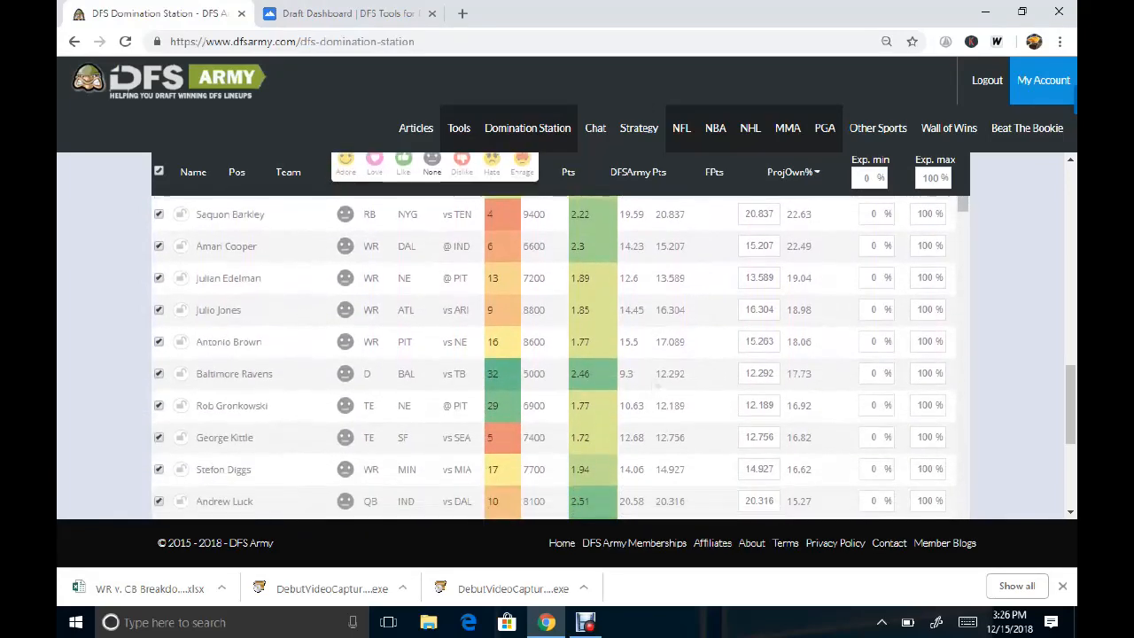
scroll(558, 354, "down", 3)
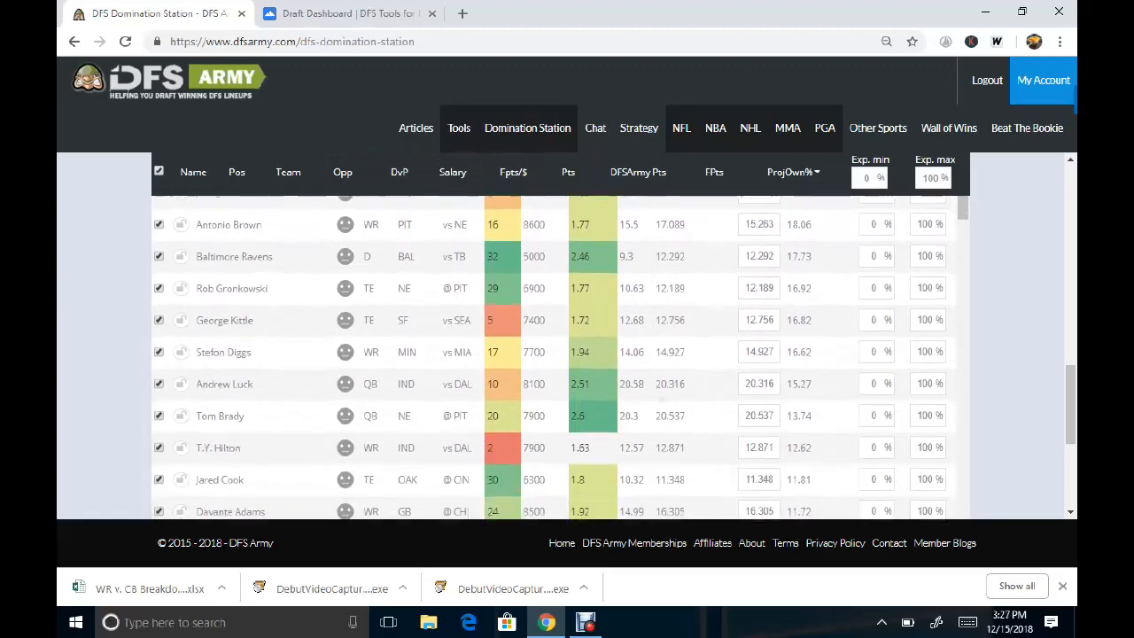
scroll(558, 355, "down", 1)
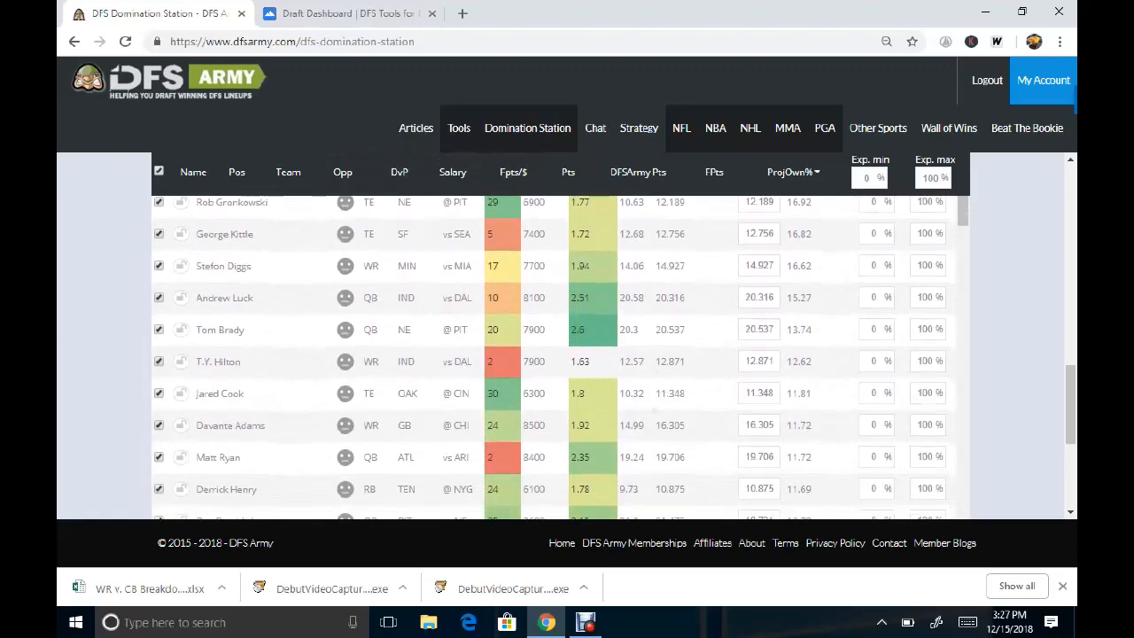
Examine the lower part of DFS Domination Station's projected ownership ranking, comparing running backs, quarterbacks, tight ends and receivers by matchup, salary and points
scroll(558, 354, "down", 1)
scroll(558, 354, "down", 1)
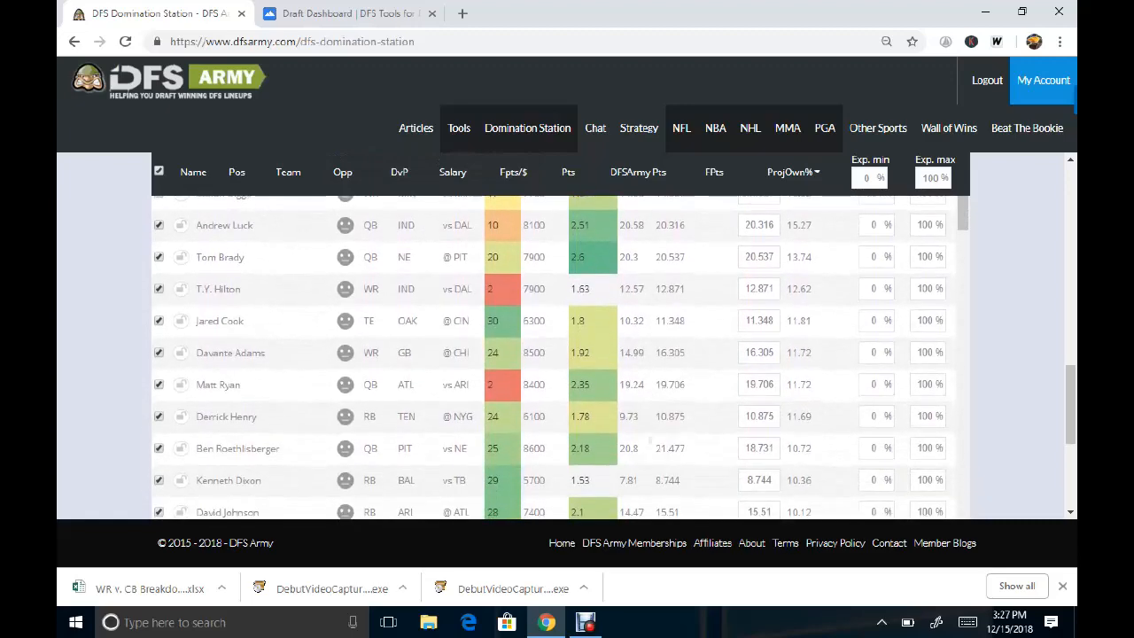
scroll(558, 354, "down", 1)
scroll(558, 354, "down", 1)
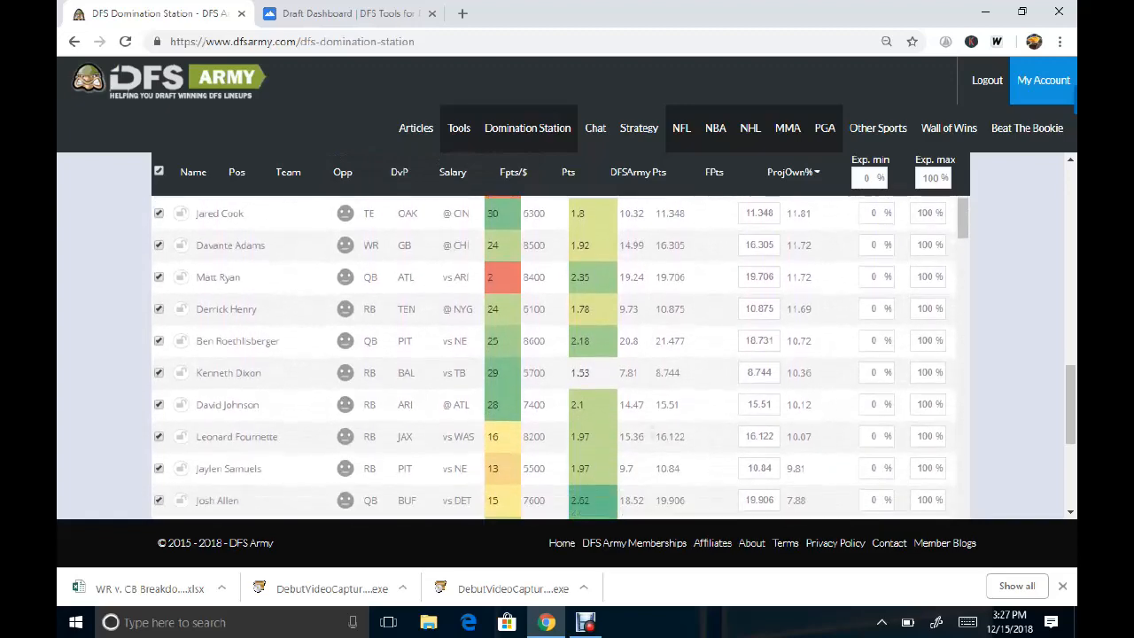
scroll(558, 354, "down", 1)
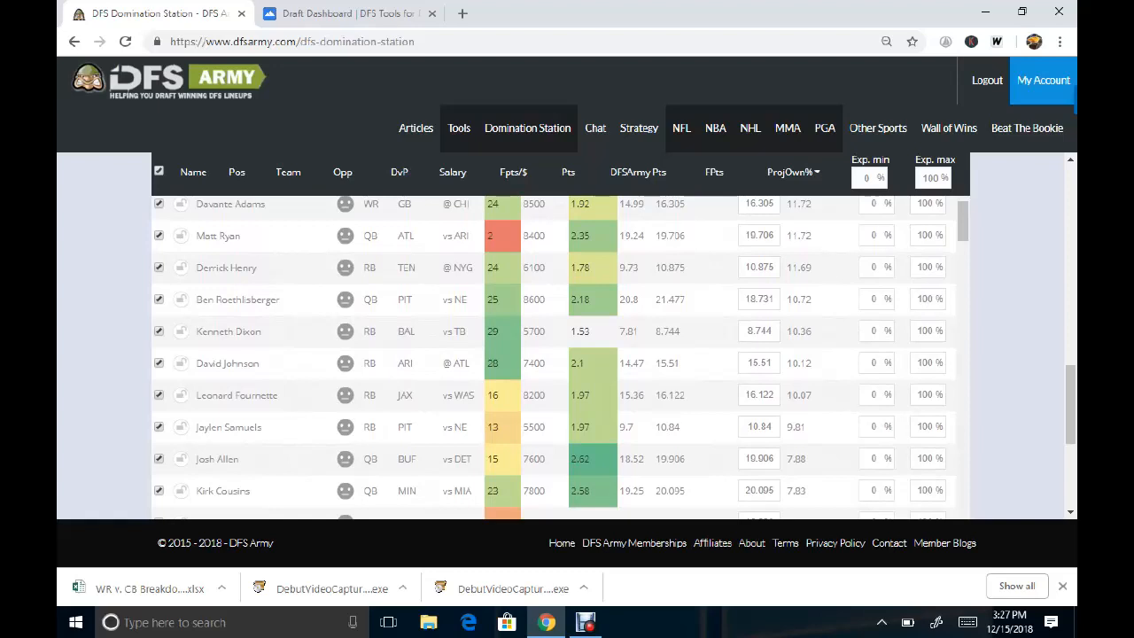
scroll(561, 357, "down", 3)
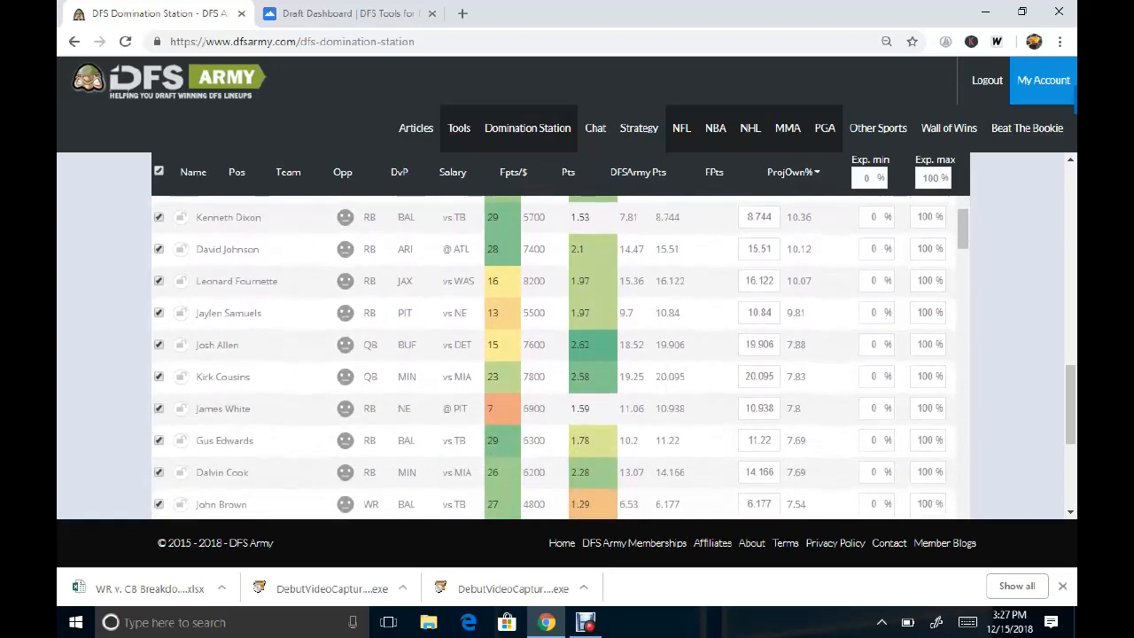
scroll(561, 357, "up", 1)
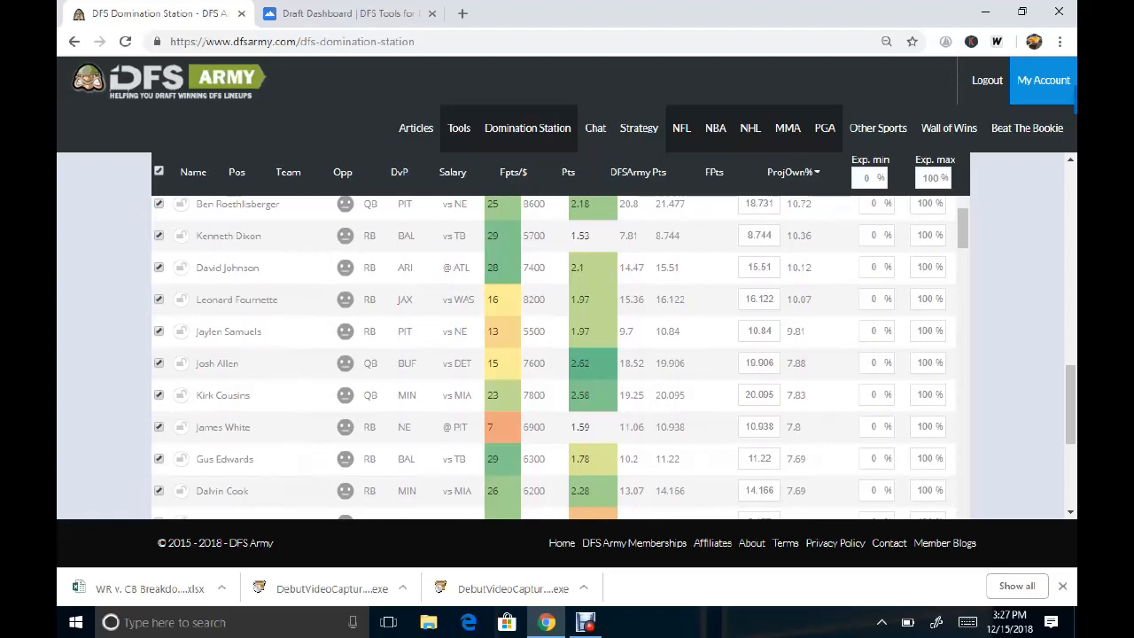
scroll(554, 354, "up", 1)
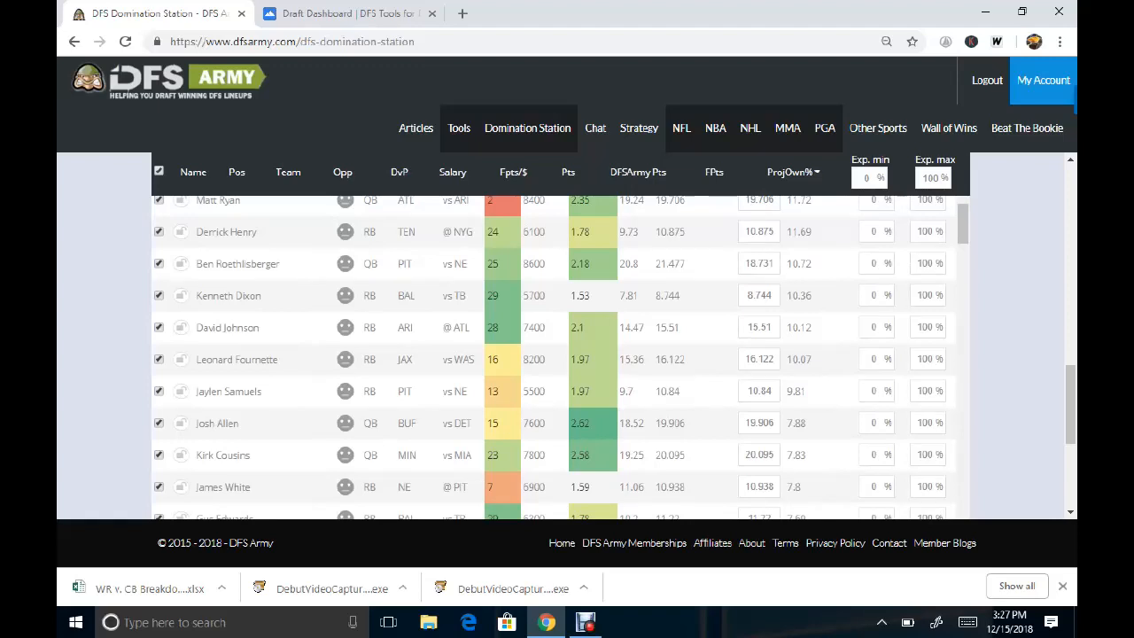
scroll(760, 389, "down", 1)
scroll(558, 354, "down", 1)
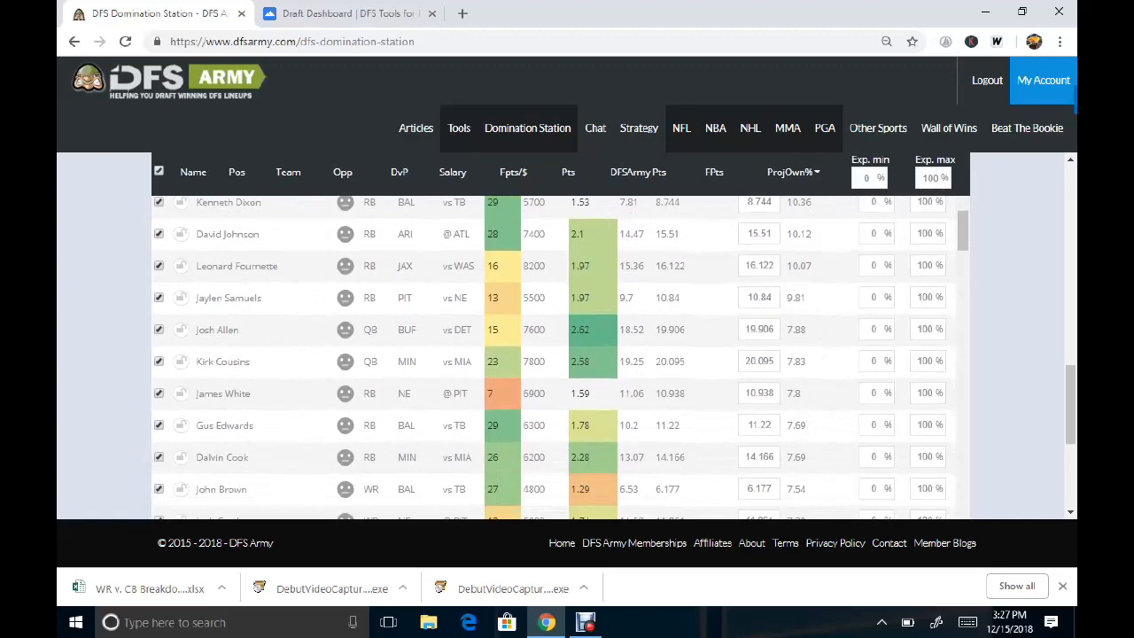
scroll(559, 358, "up", 3)
scroll(560, 358, "up", 3)
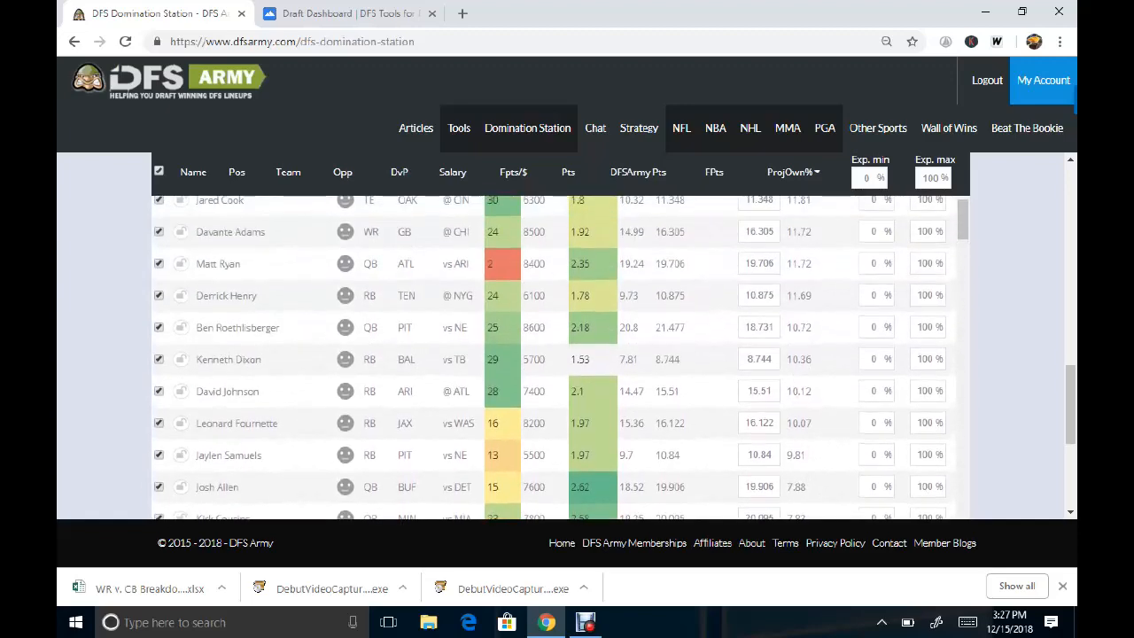
scroll(559, 358, "up", 2)
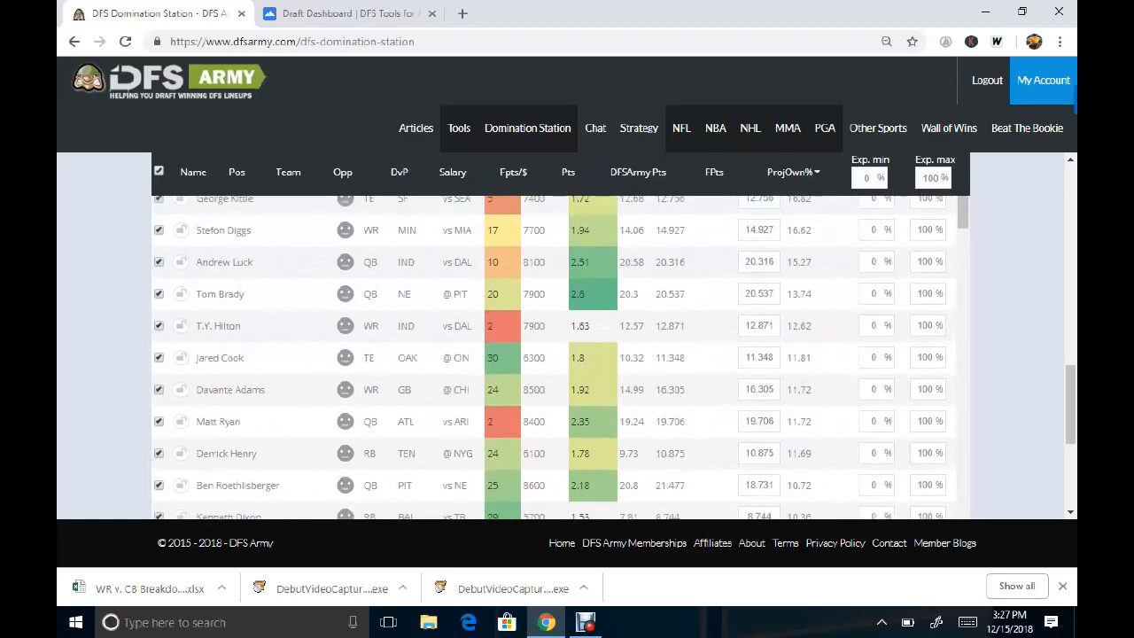
Switch to Draft Dashboard, show the FLEX players for the main slate, and sort them by salary from highest to lowest
left_click(350, 14)
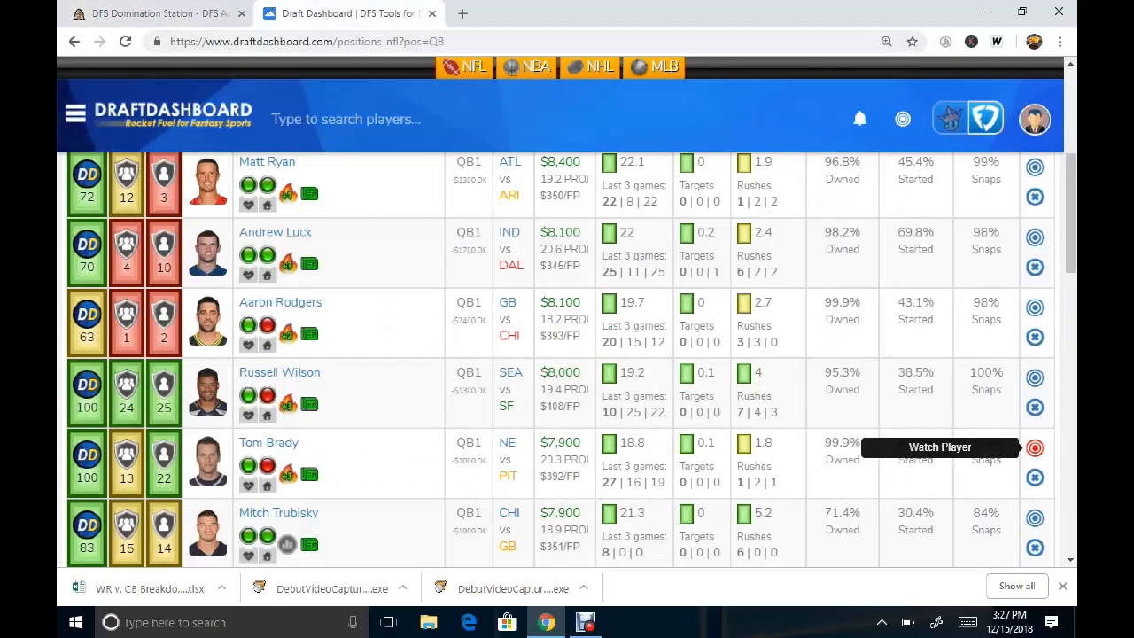
scroll(559, 358, "up", 4)
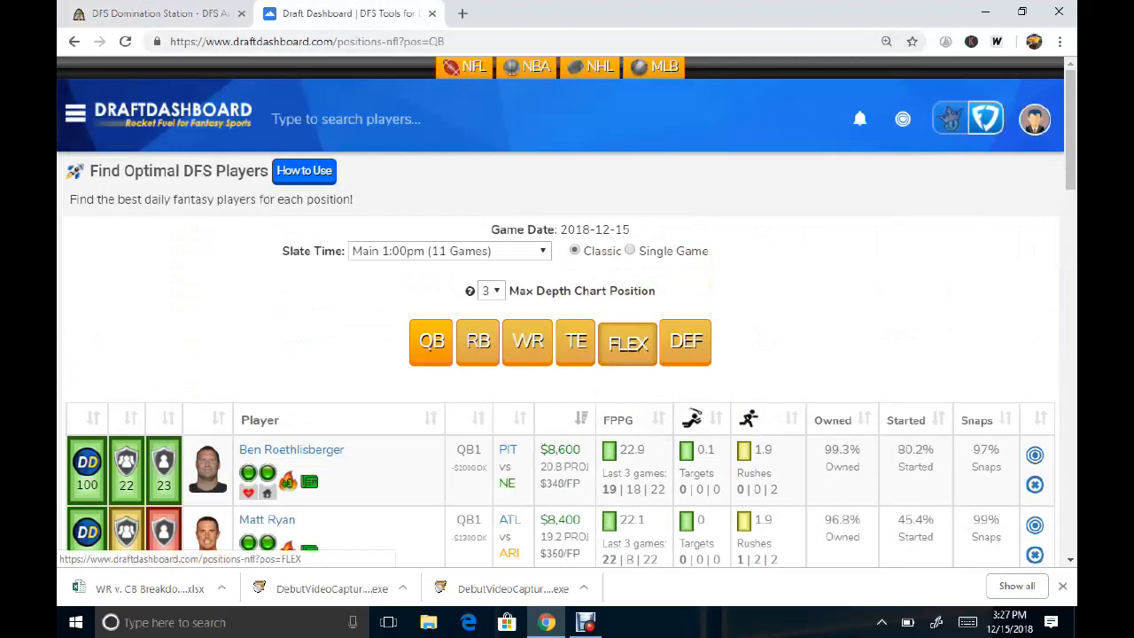
left_click(628, 341)
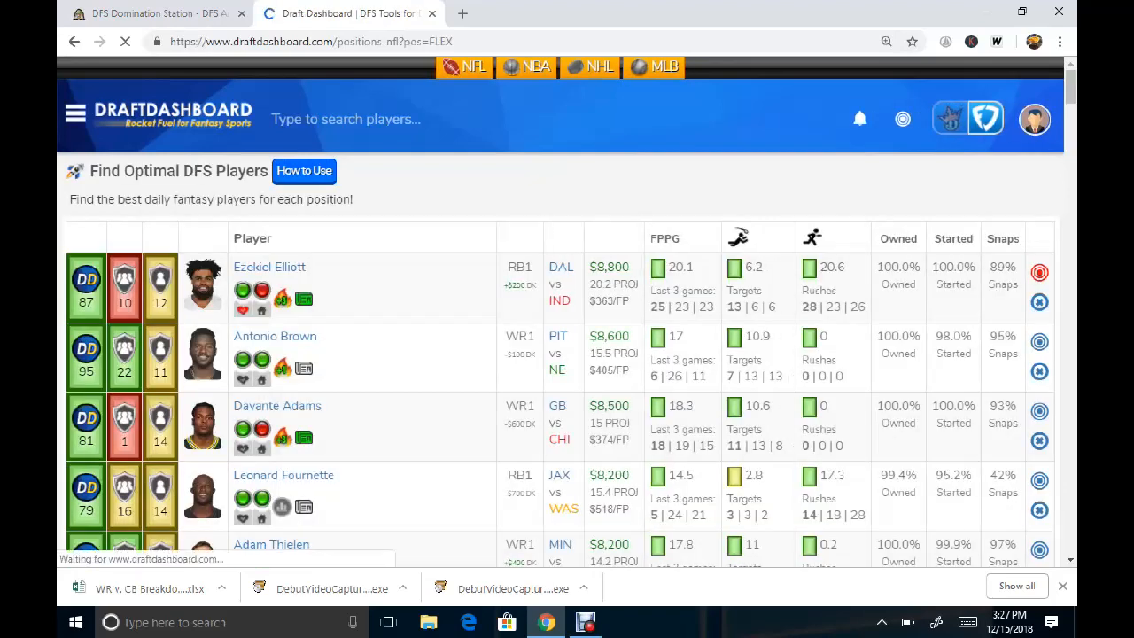
scroll(567, 372, "down", 1)
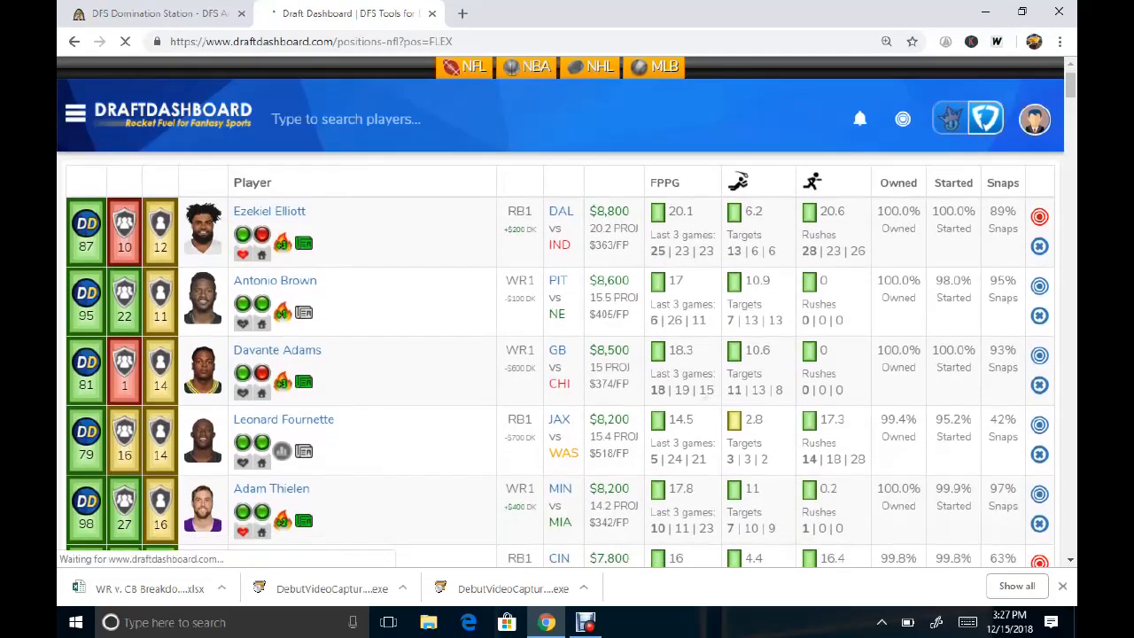
scroll(567, 372, "up", 1)
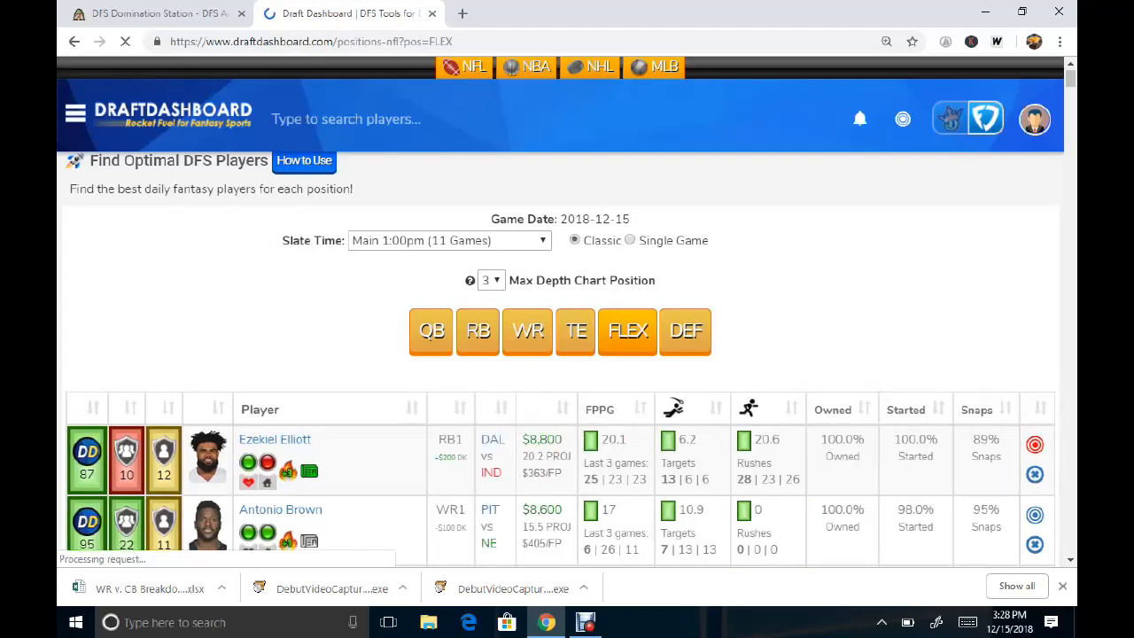
scroll(559, 359, "down", 1)
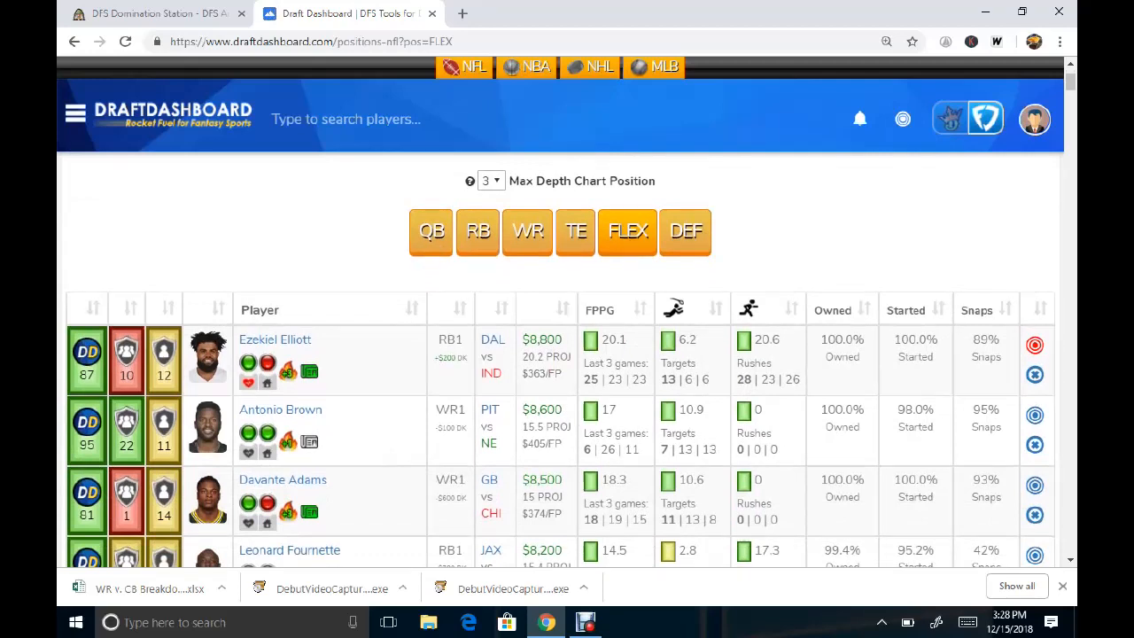
left_click(561, 309)
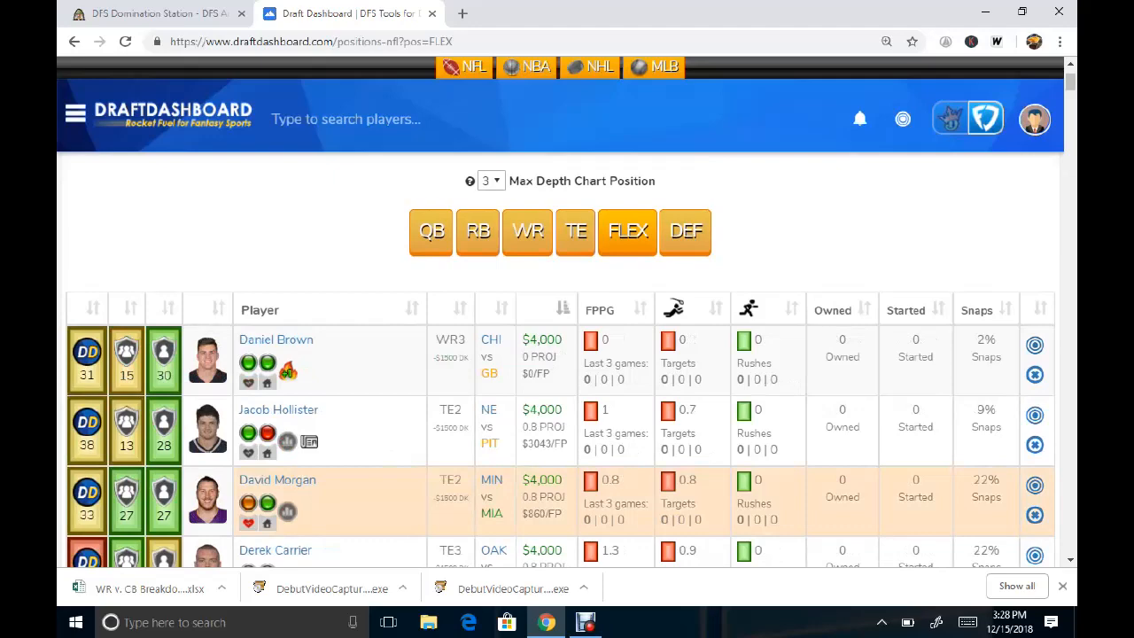
Find Seattle running back Chris Carson among the FLEX players and add him to the watched players
scroll(567, 354, "down", 3)
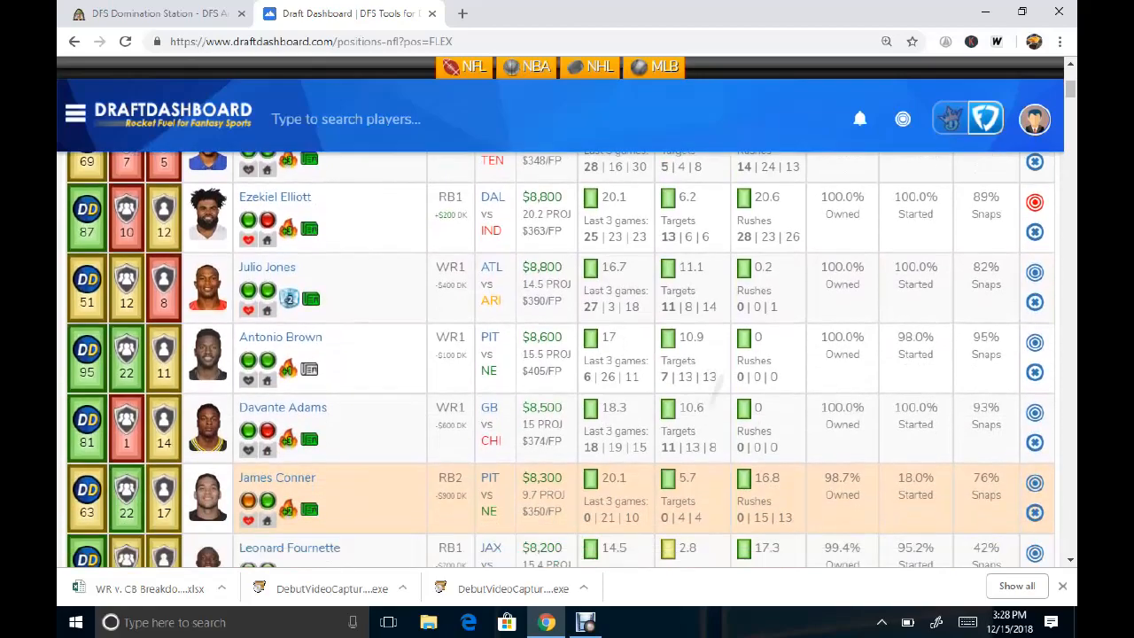
scroll(567, 354, "down", 3)
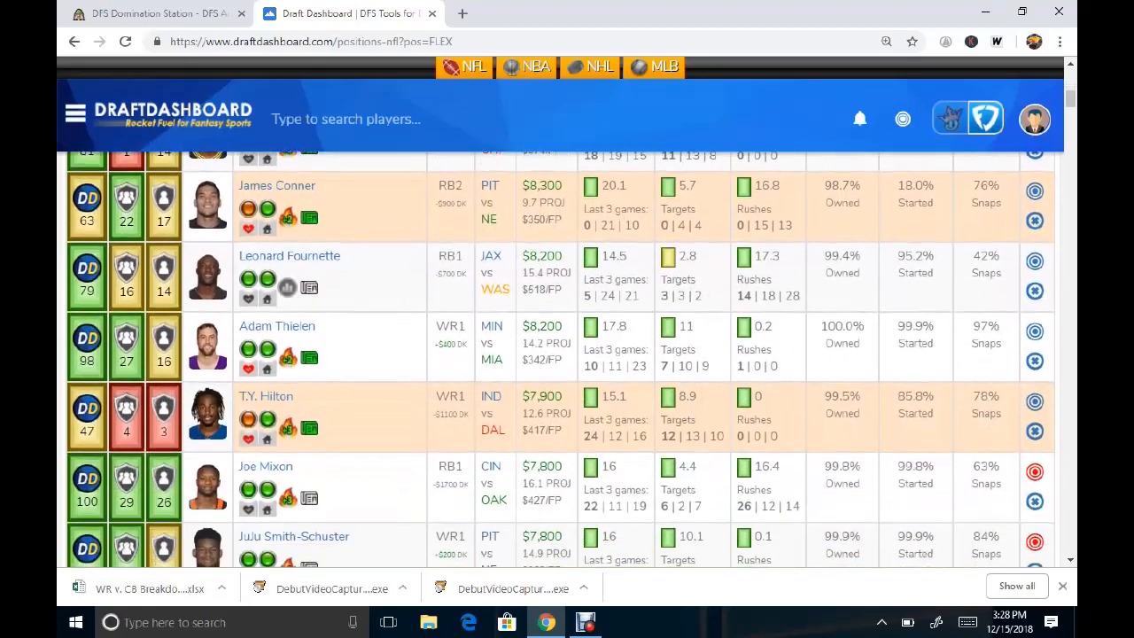
scroll(566, 355, "down", 4)
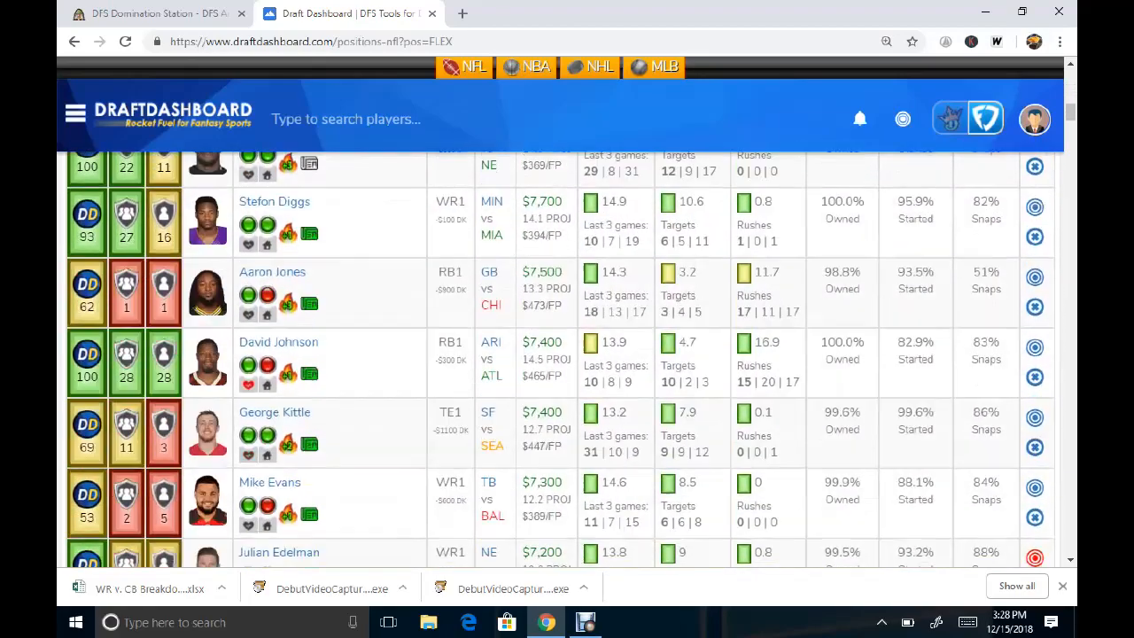
scroll(566, 354, "down", 3)
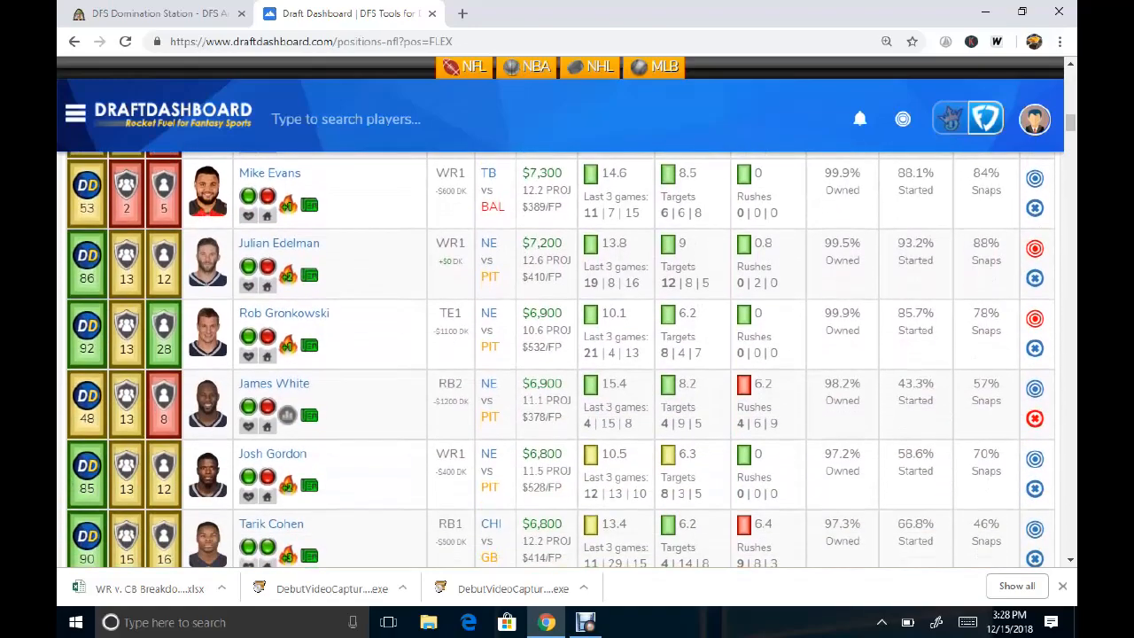
scroll(567, 355, "down", 3)
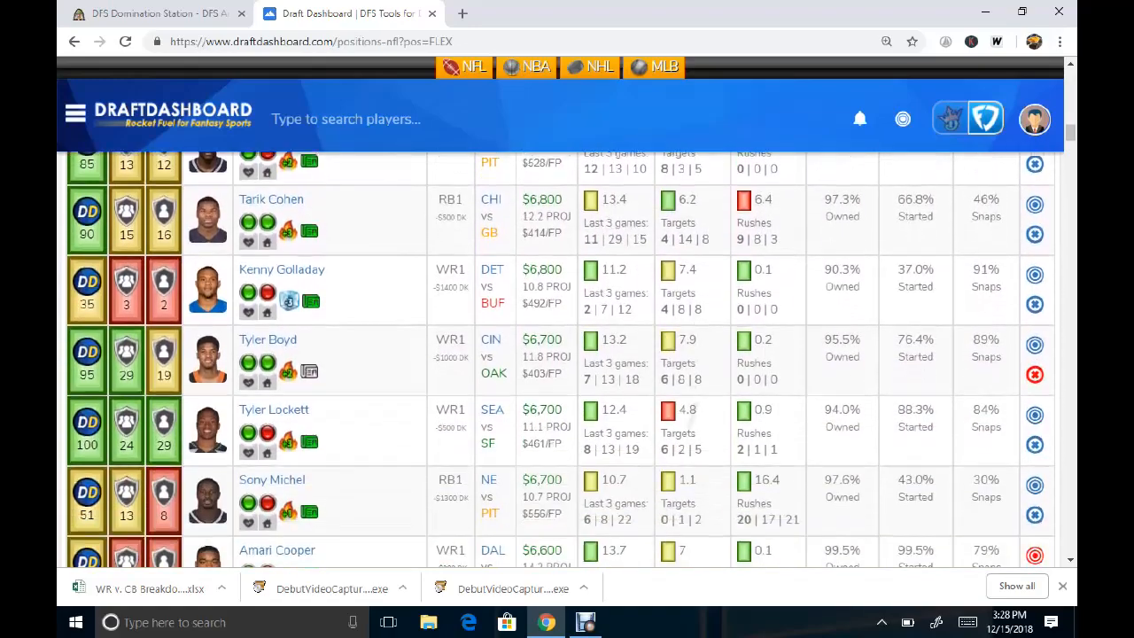
scroll(567, 354, "down", 1)
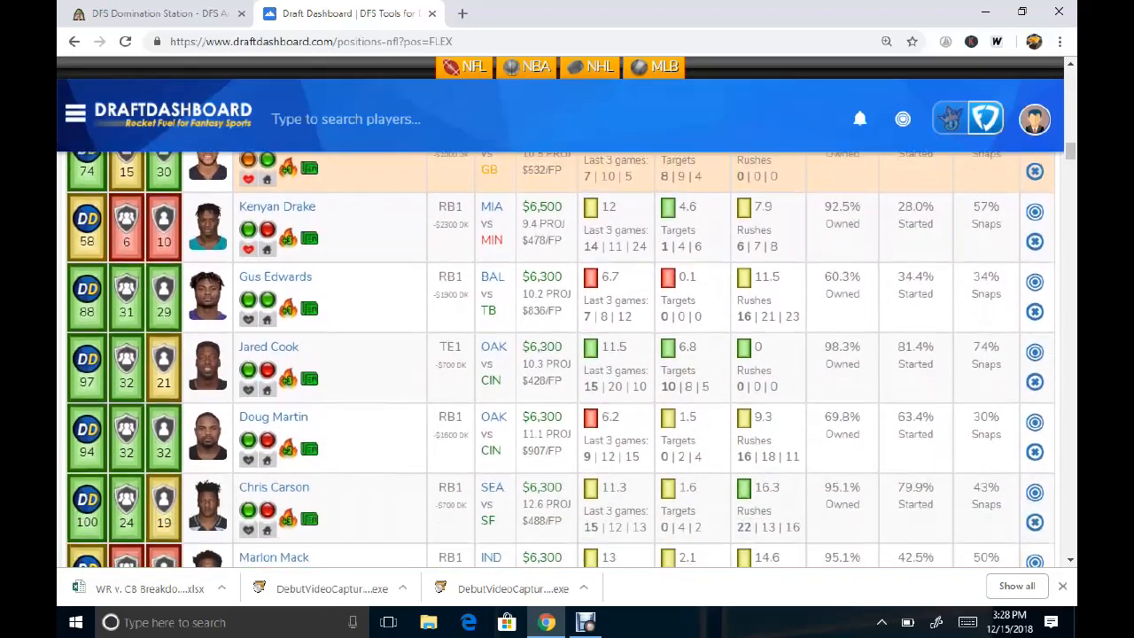
scroll(567, 354, "down", 1)
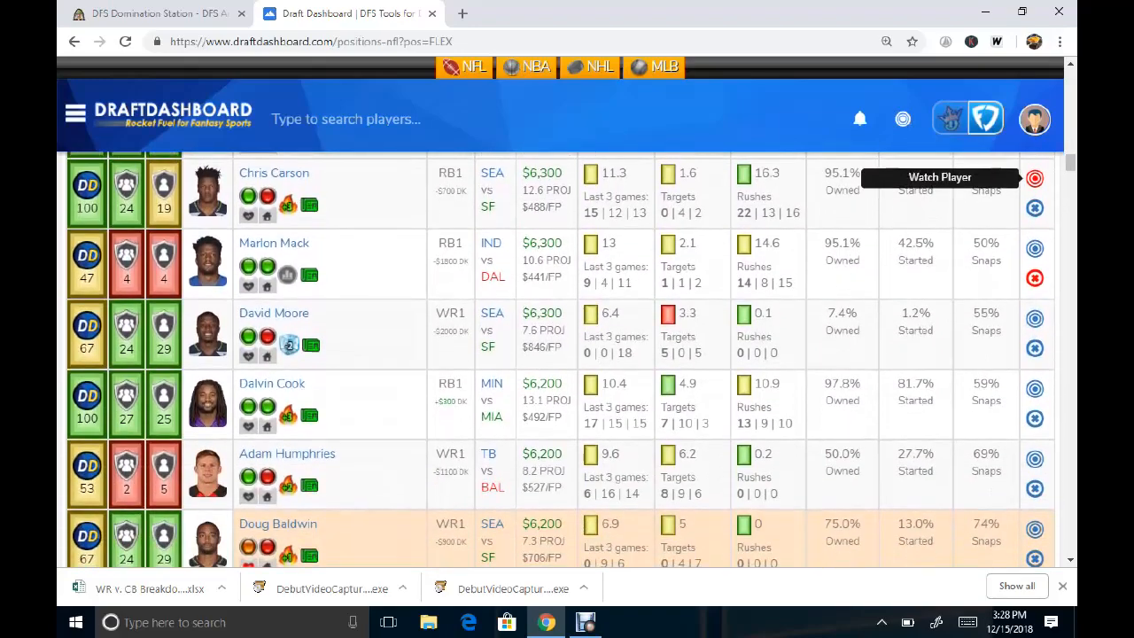
Look through the cheaper FLEX players down to the $5,500 salary range, and add Minnesota running back Dalvin Cook to the watched players
scroll(567, 355, "down", 2)
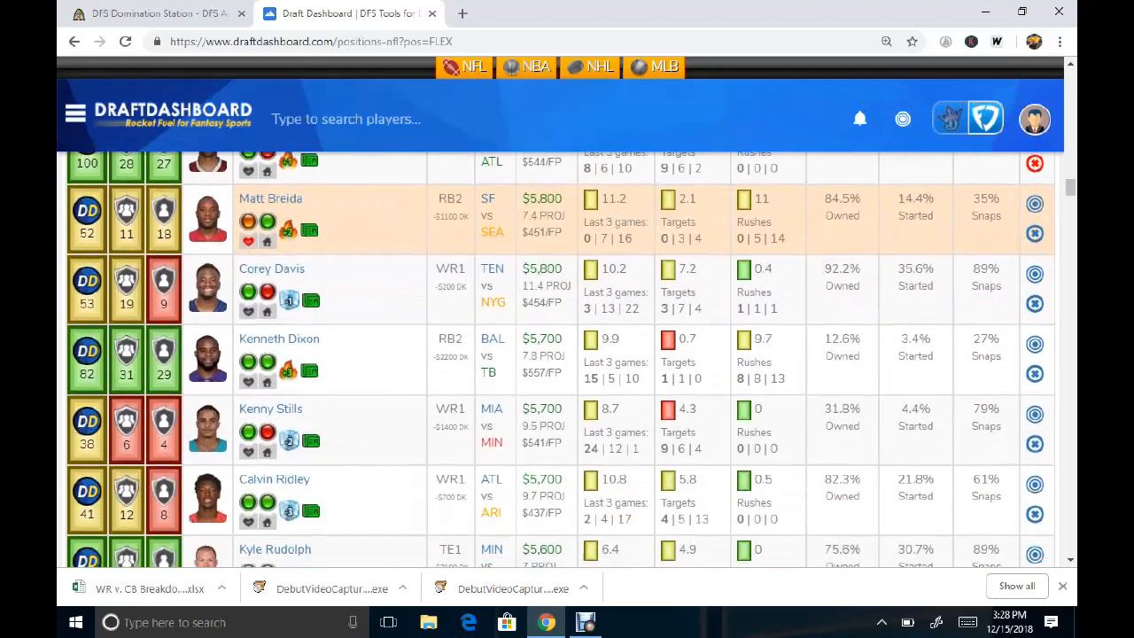
scroll(567, 354, "down", 2)
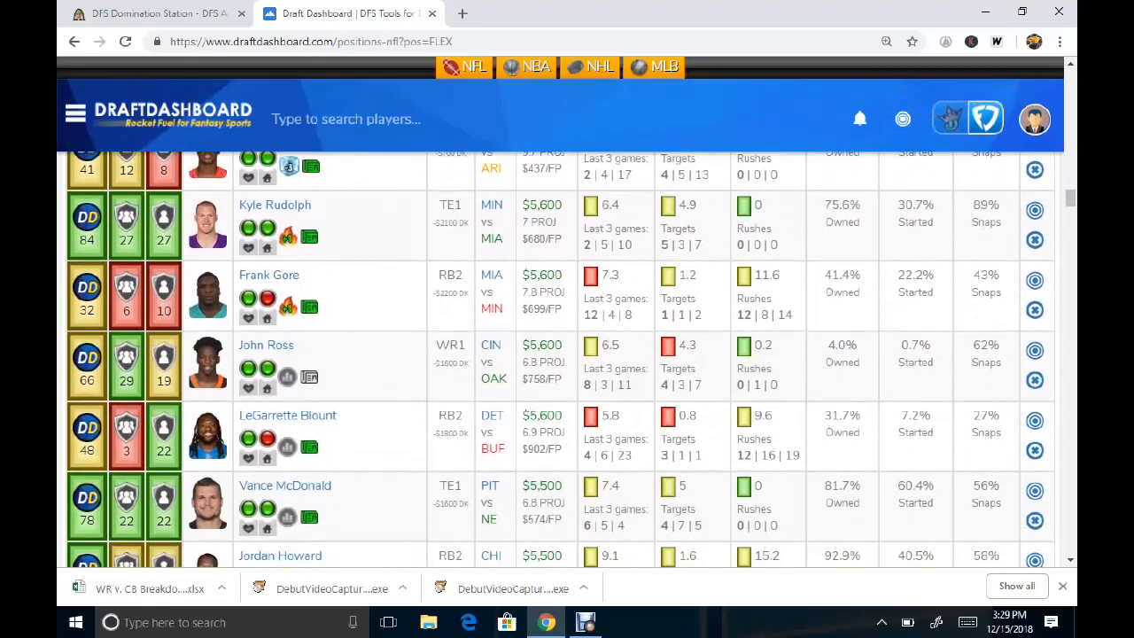
scroll(567, 355, "down", 1)
scroll(566, 354, "down", 4)
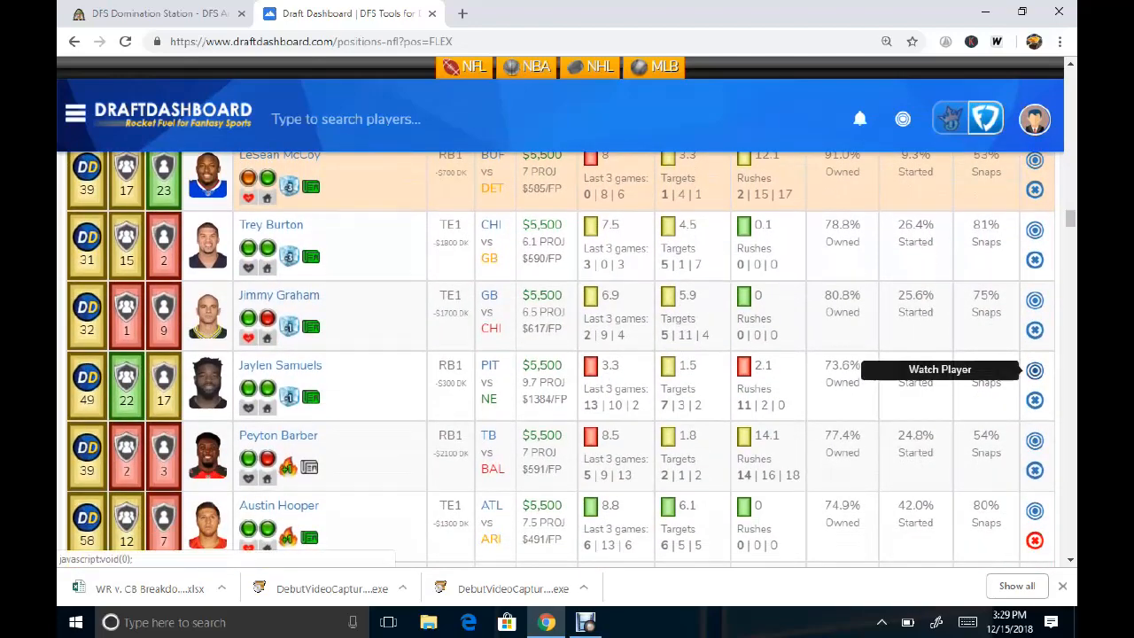
scroll(1034, 371, "up", 8)
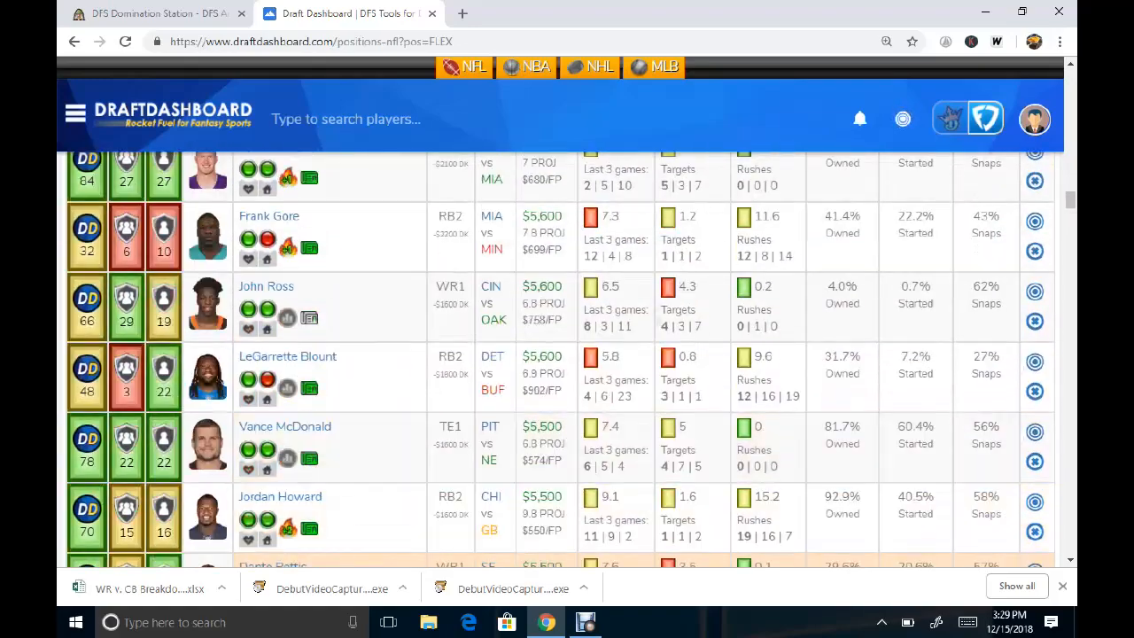
scroll(567, 363, "up", 4)
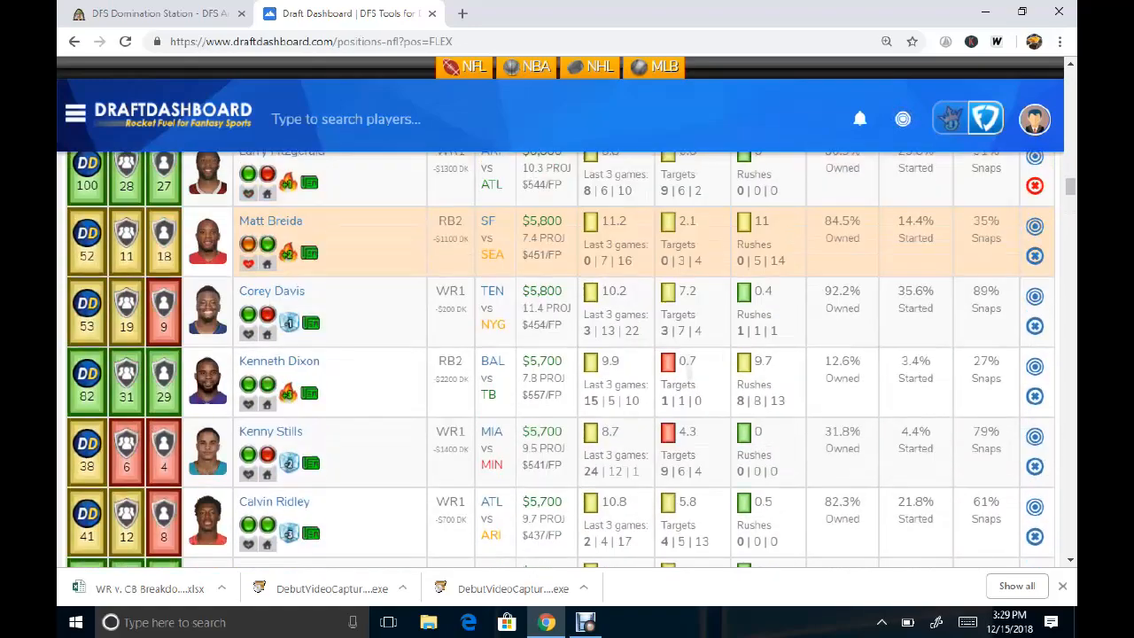
scroll(567, 363, "up", 4)
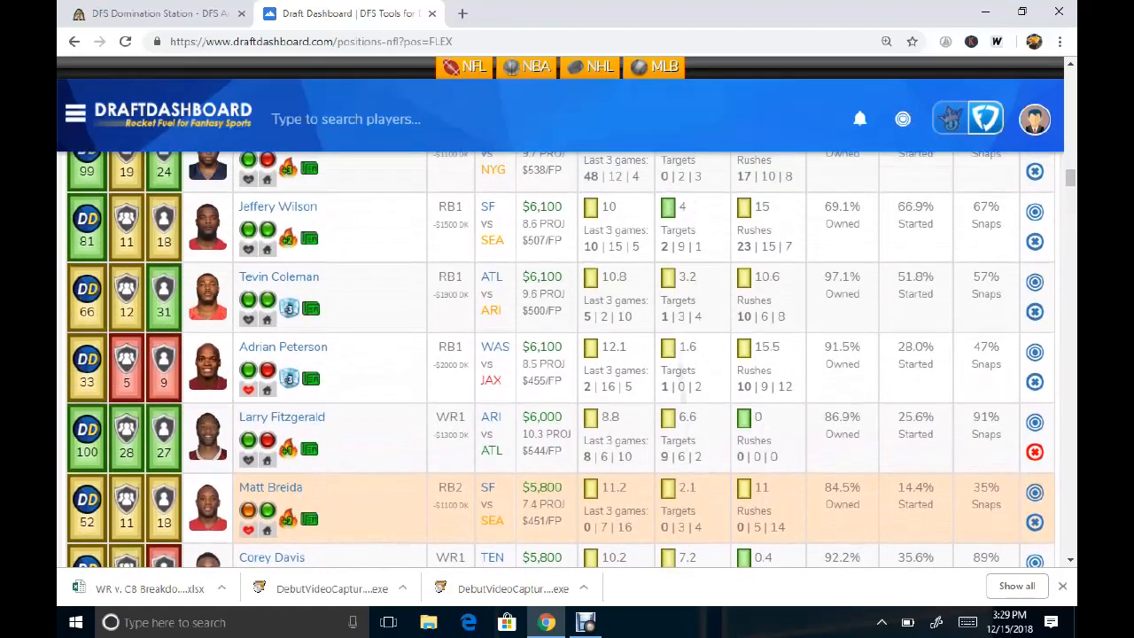
scroll(566, 358, "up", 3)
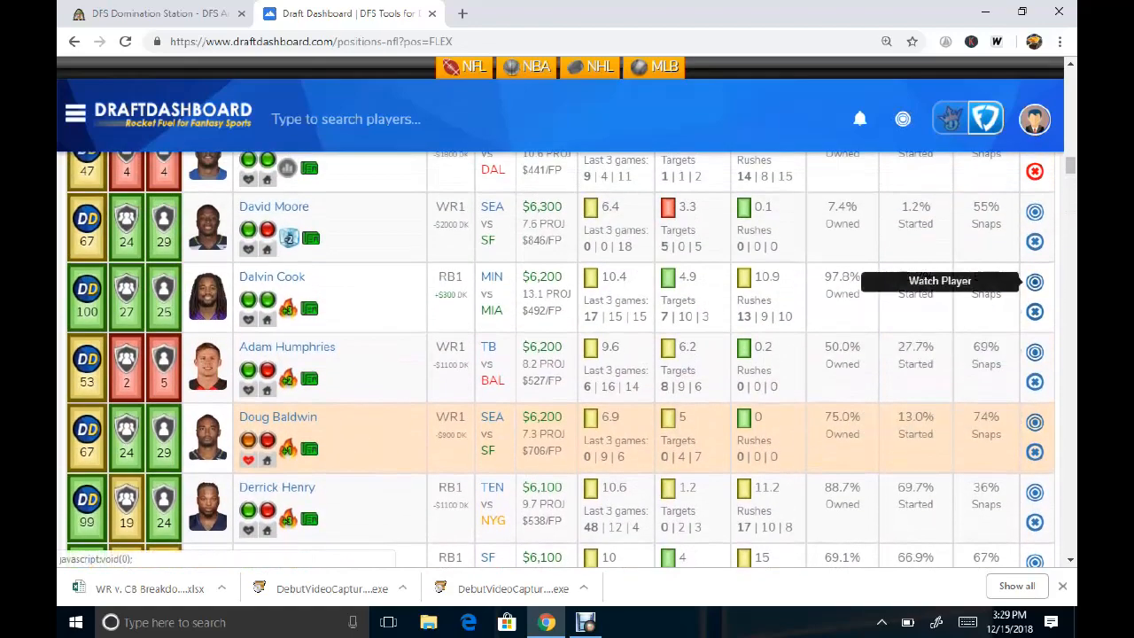
left_click(1034, 282)
scroll(1034, 281, "up", 3)
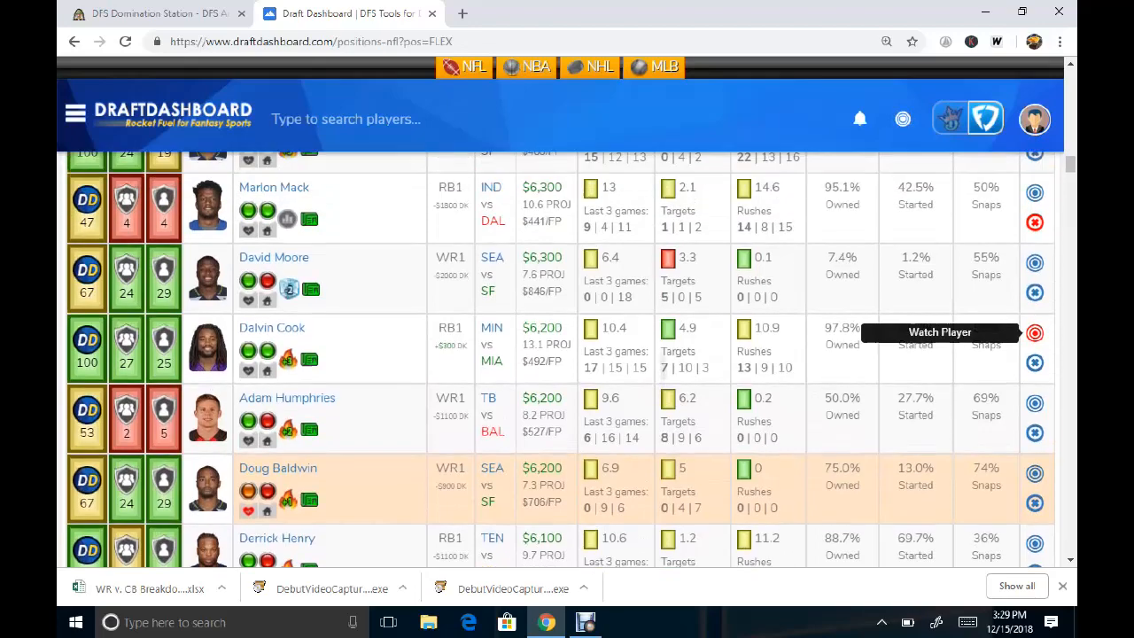
Open the NFL Lineup Optimizer and review the generated FanDuel lineup from quarterback through defense
scroll(1034, 506, "up", 15)
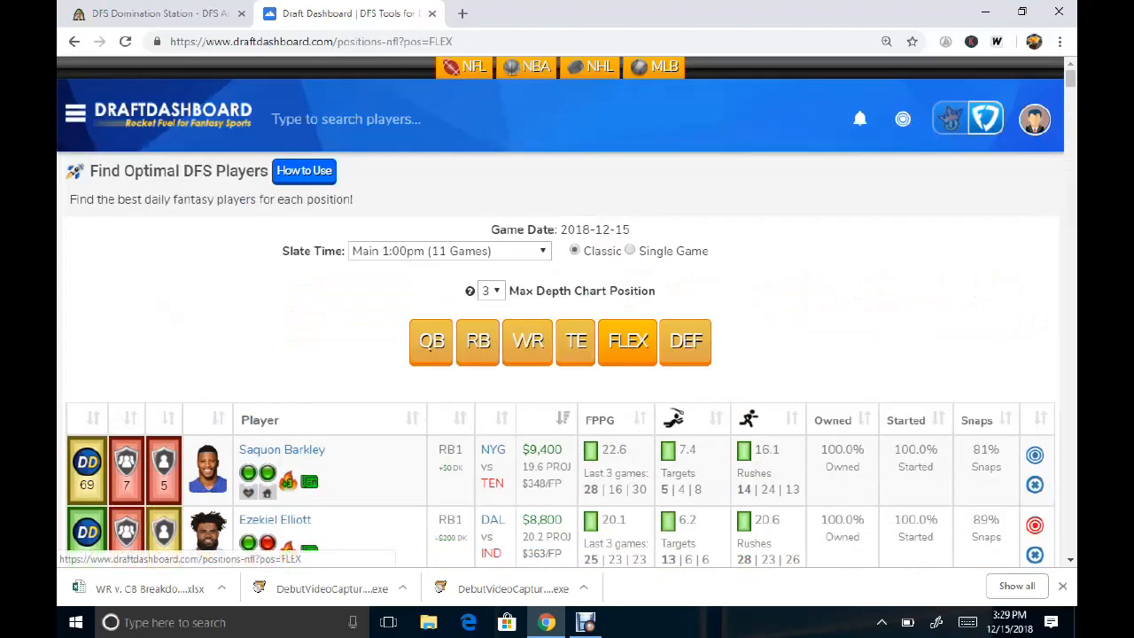
left_click(75, 114)
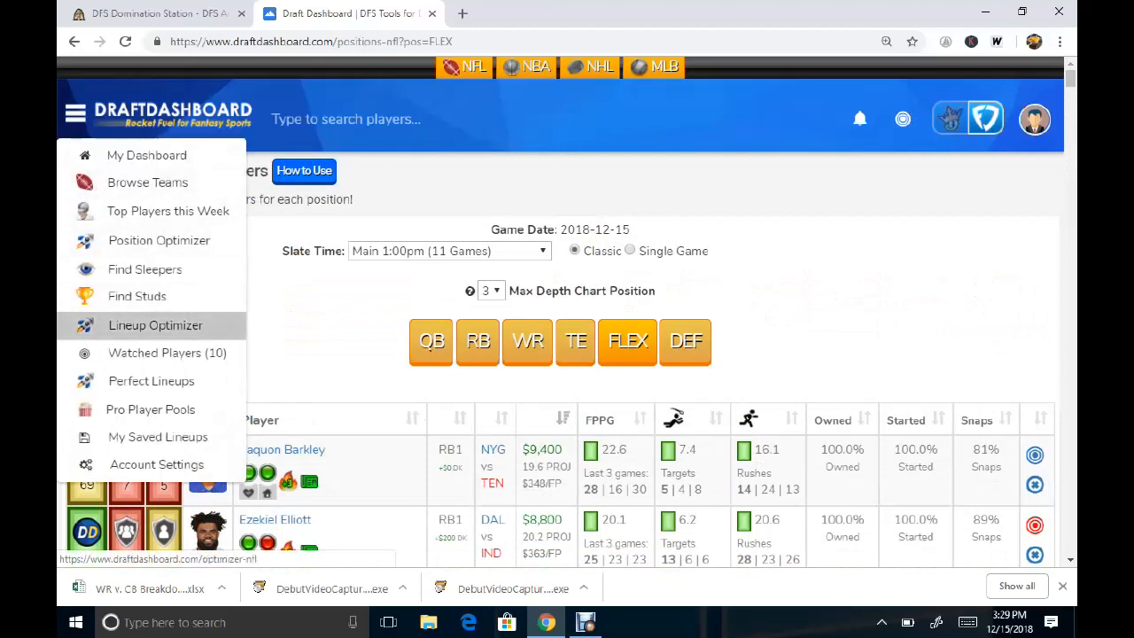
left_click(155, 325)
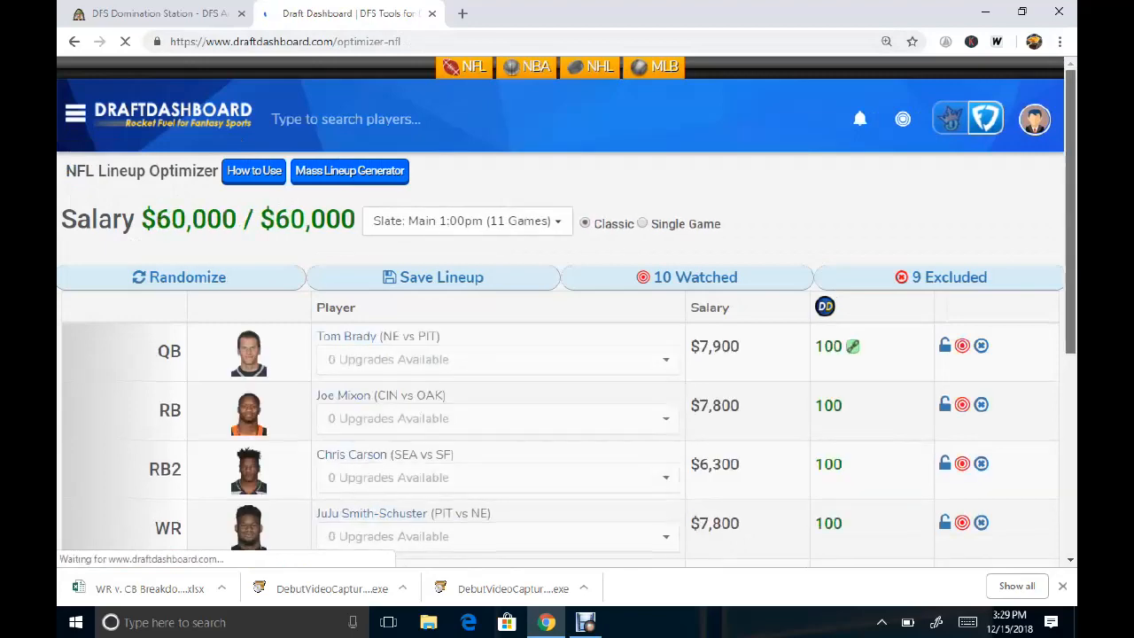
scroll(567, 355, "down", 3)
left_click_drag(1070, 359, 1070, 393)
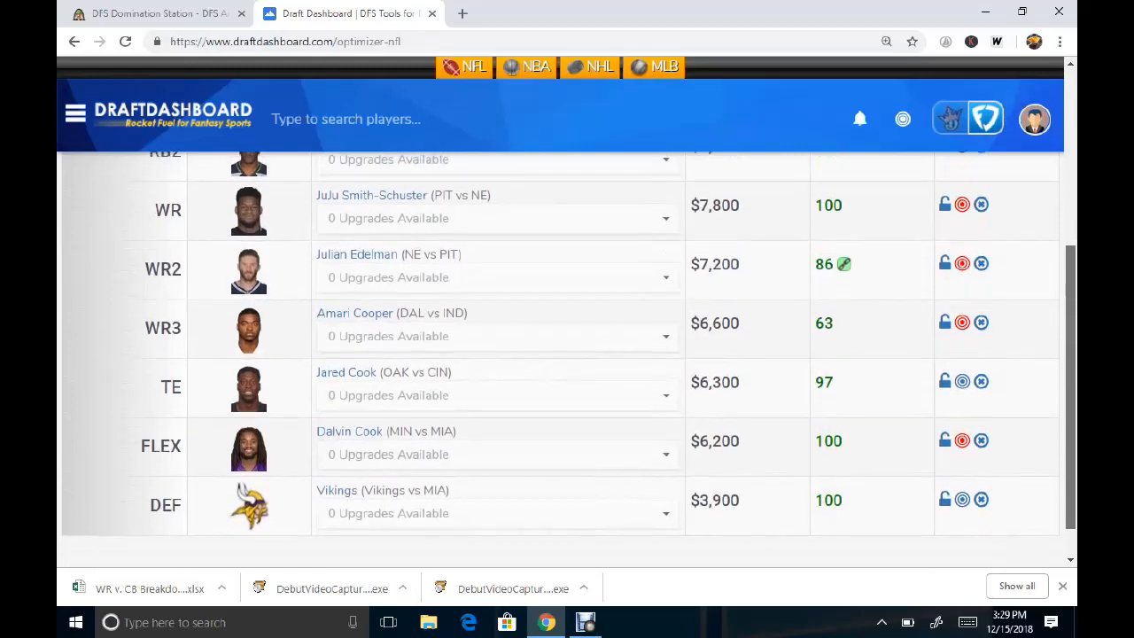
Review the salaries and DashRank scores of the optimizer lineup's players, from quarterback through defense
scroll(567, 355, "up", 2)
scroll(567, 354, "up", 1)
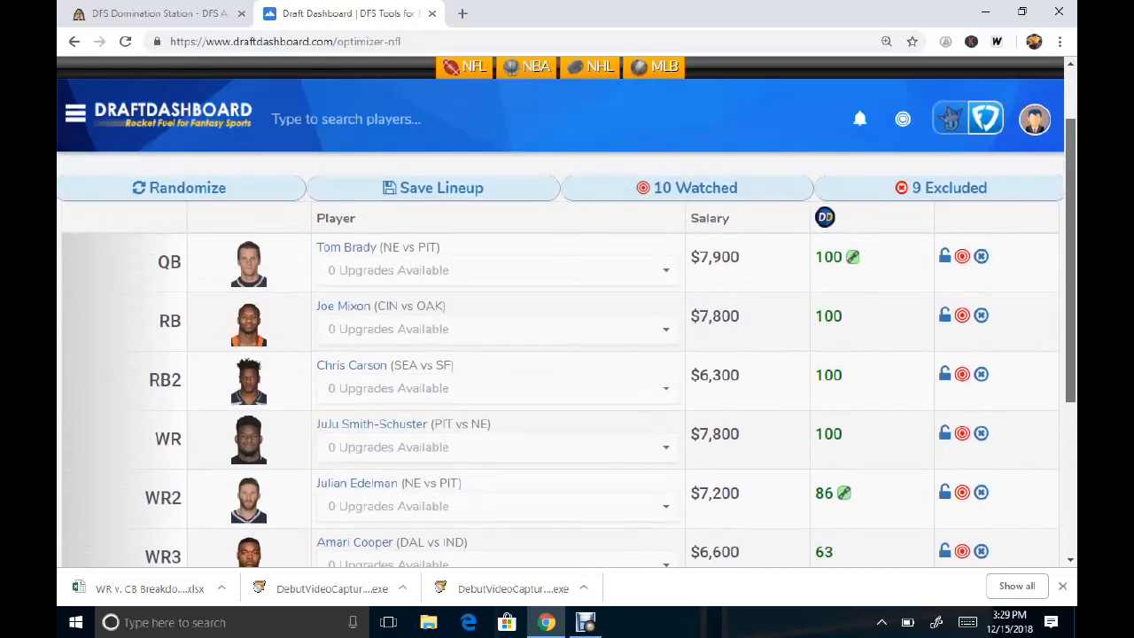
scroll(567, 354, "down", 1)
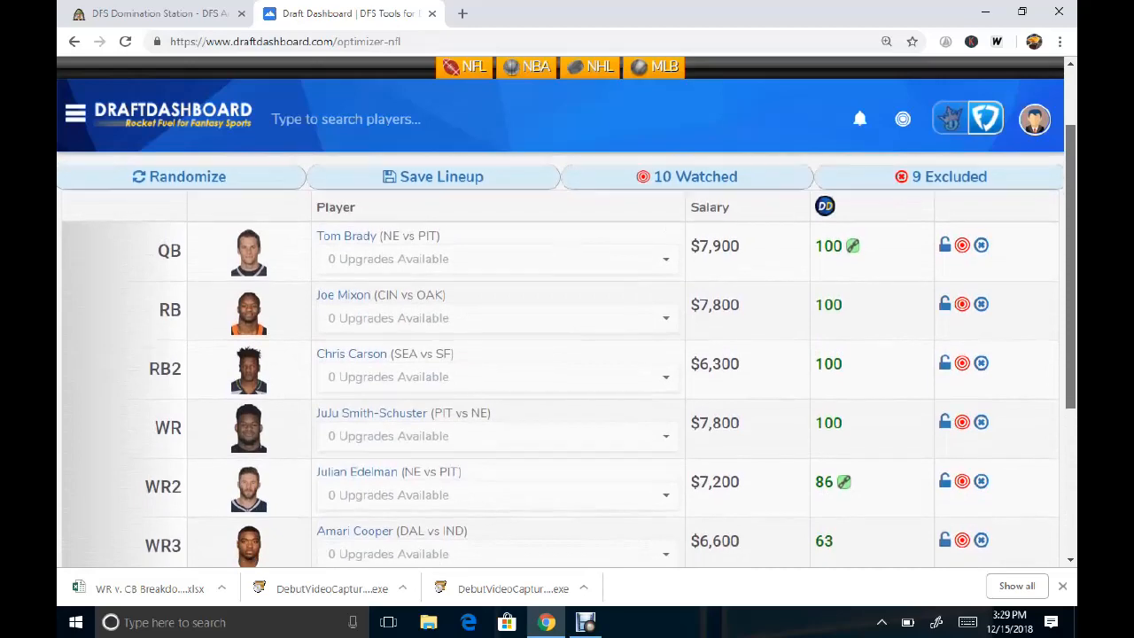
scroll(567, 354, "down", 1)
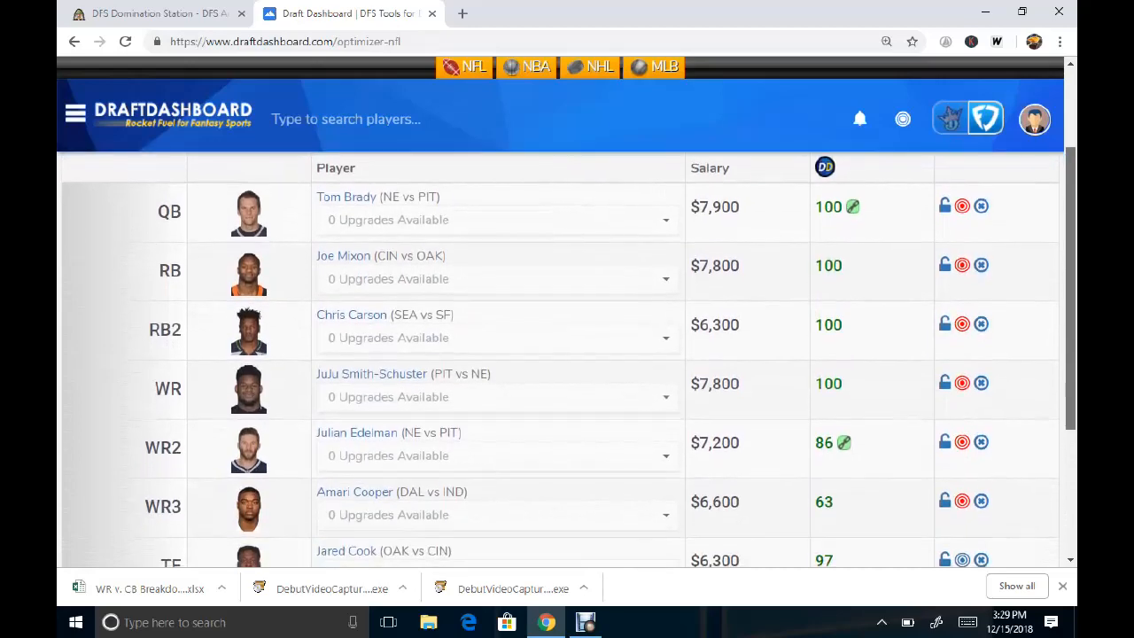
scroll(567, 354, "down", 1)
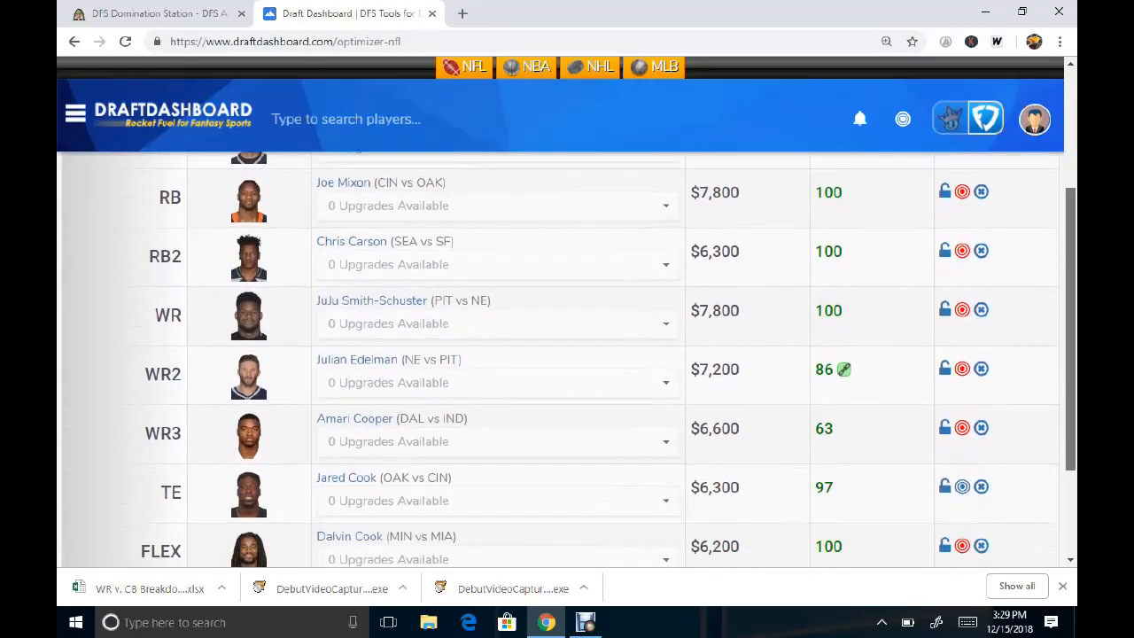
scroll(567, 354, "down", 2)
scroll(567, 354, "up", 7)
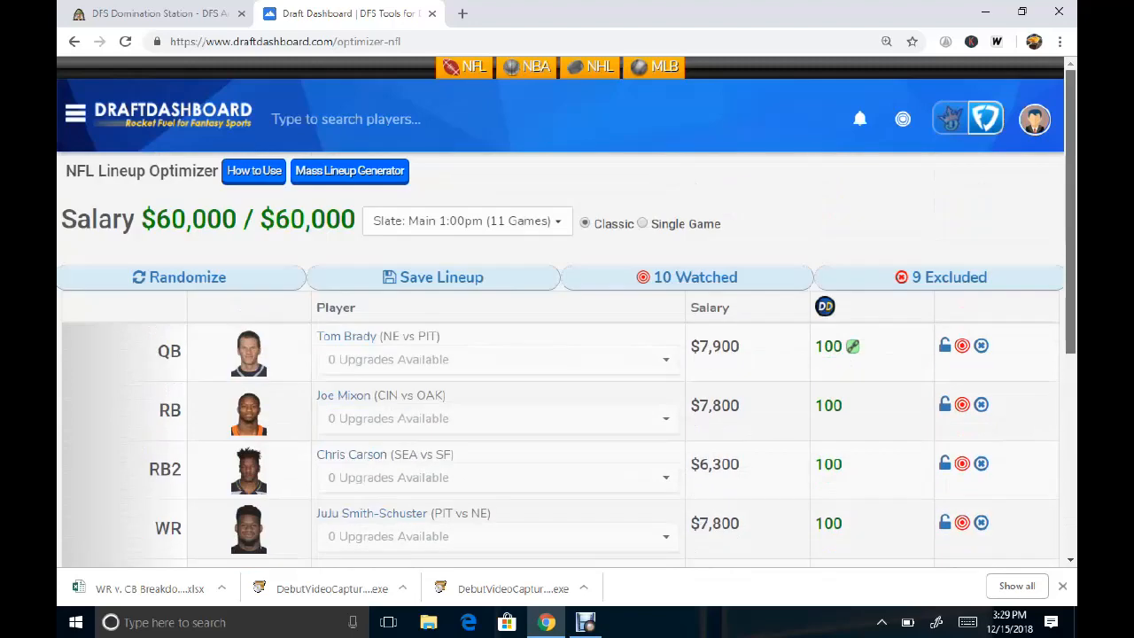
scroll(567, 355, "down", 5)
scroll(567, 354, "down", 1)
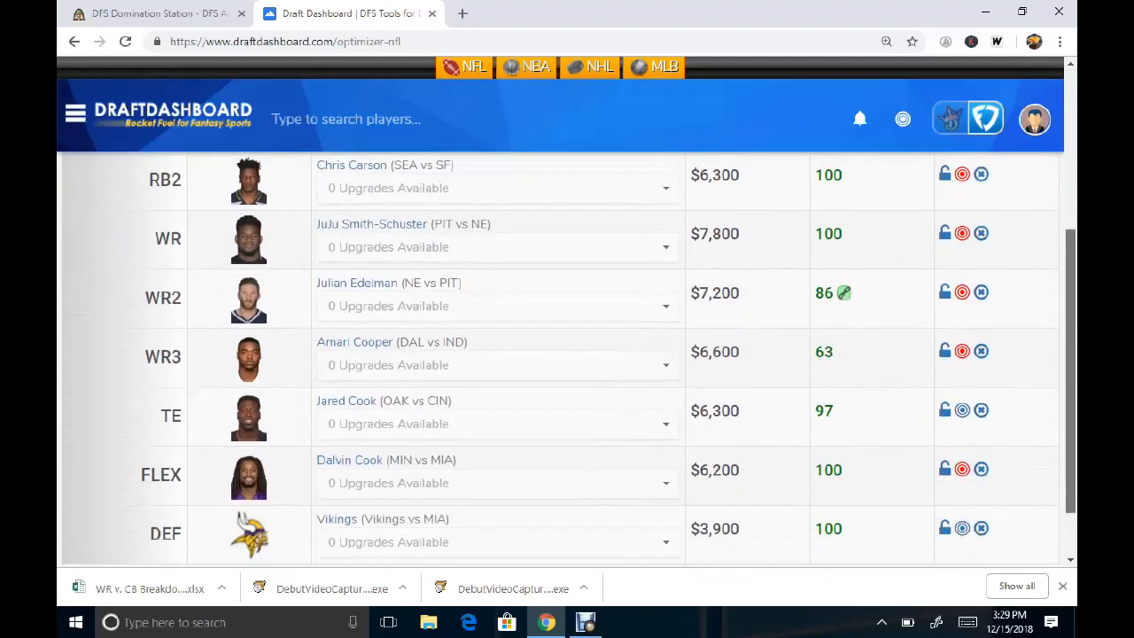
Replace the Vikings defense in the lineup with the Bears defense and add the Bears to the watched players
scroll(567, 355, "down", 1)
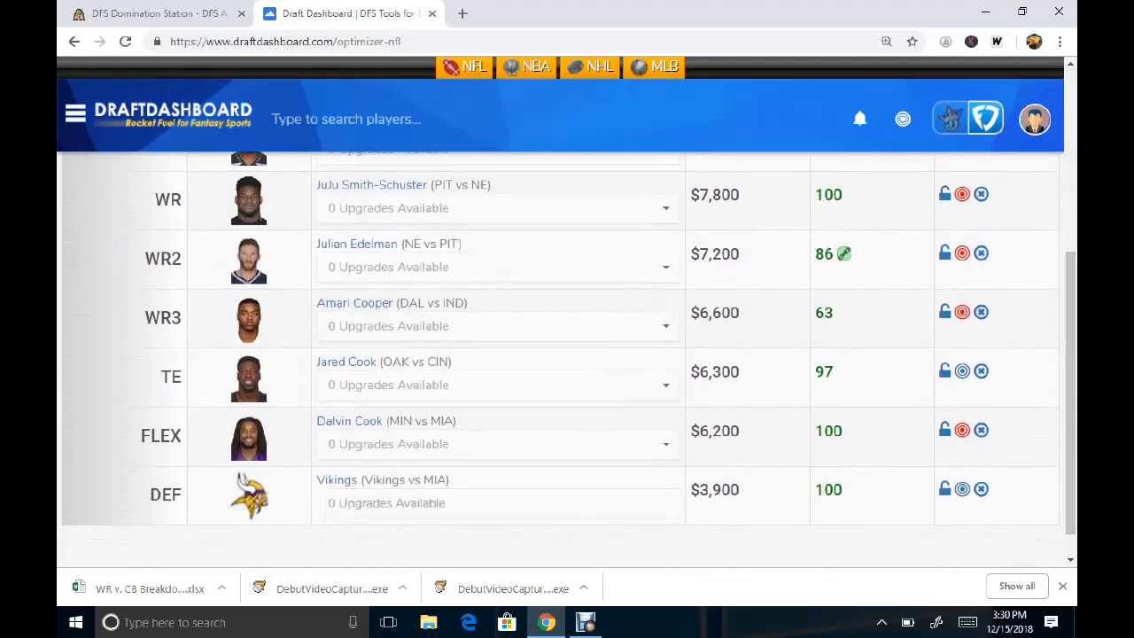
left_click(531, 503)
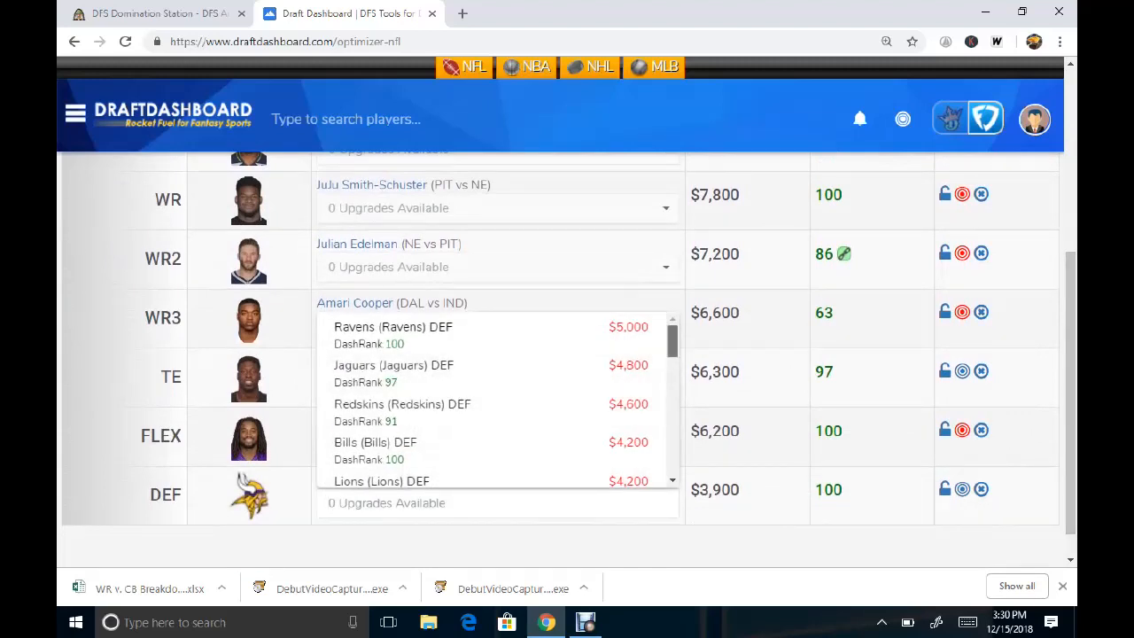
left_click_drag(672, 341, 672, 343)
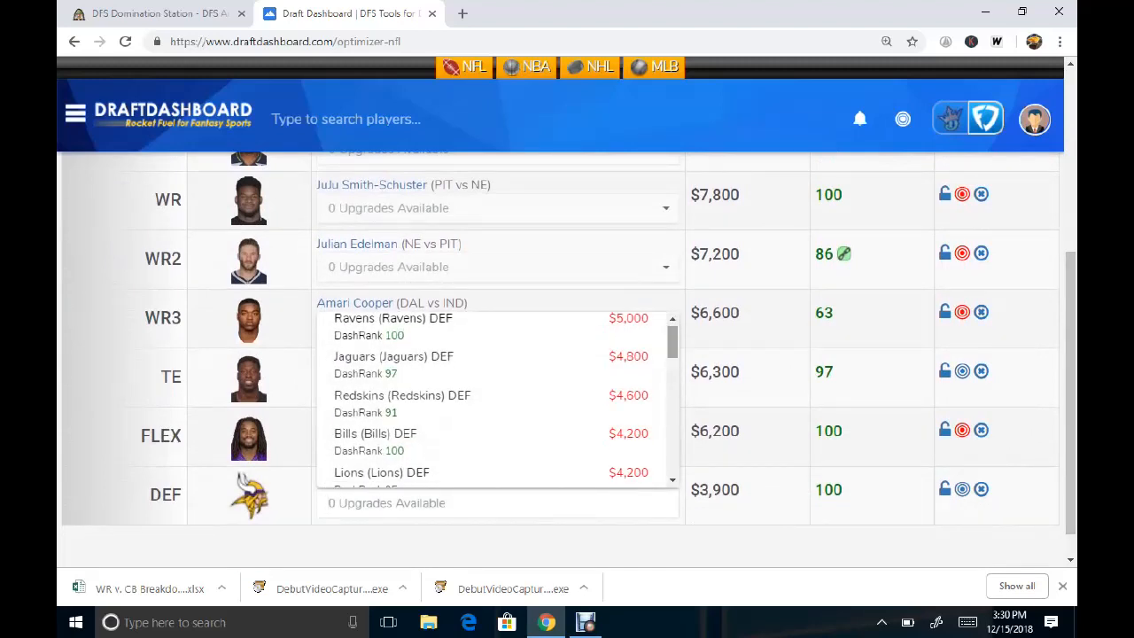
left_click_drag(672, 341, 672, 395)
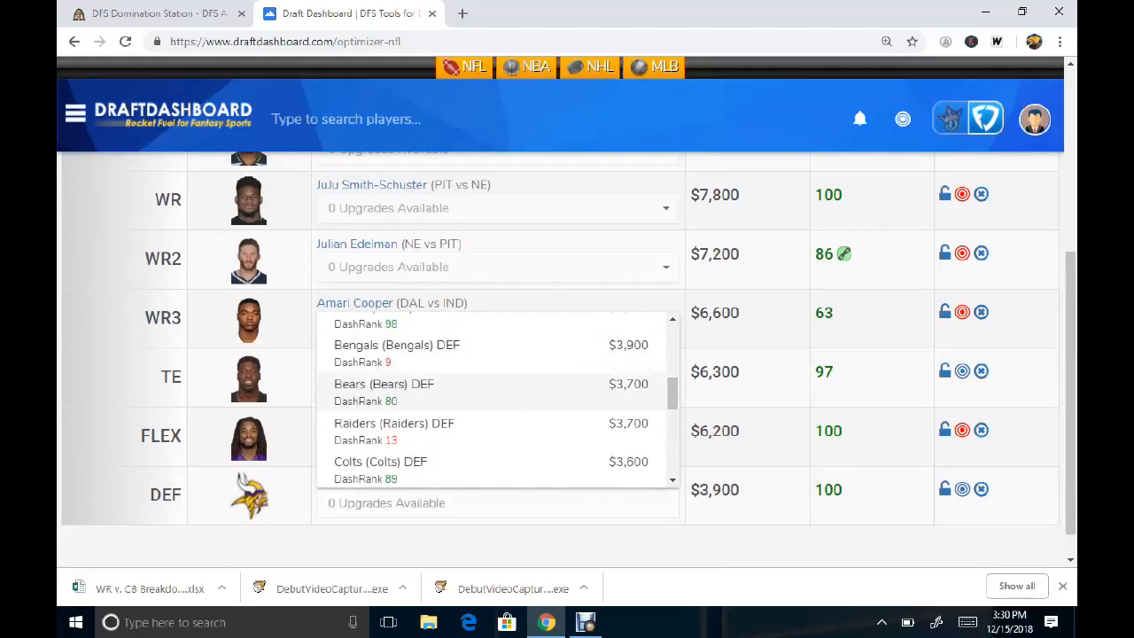
left_click(384, 392)
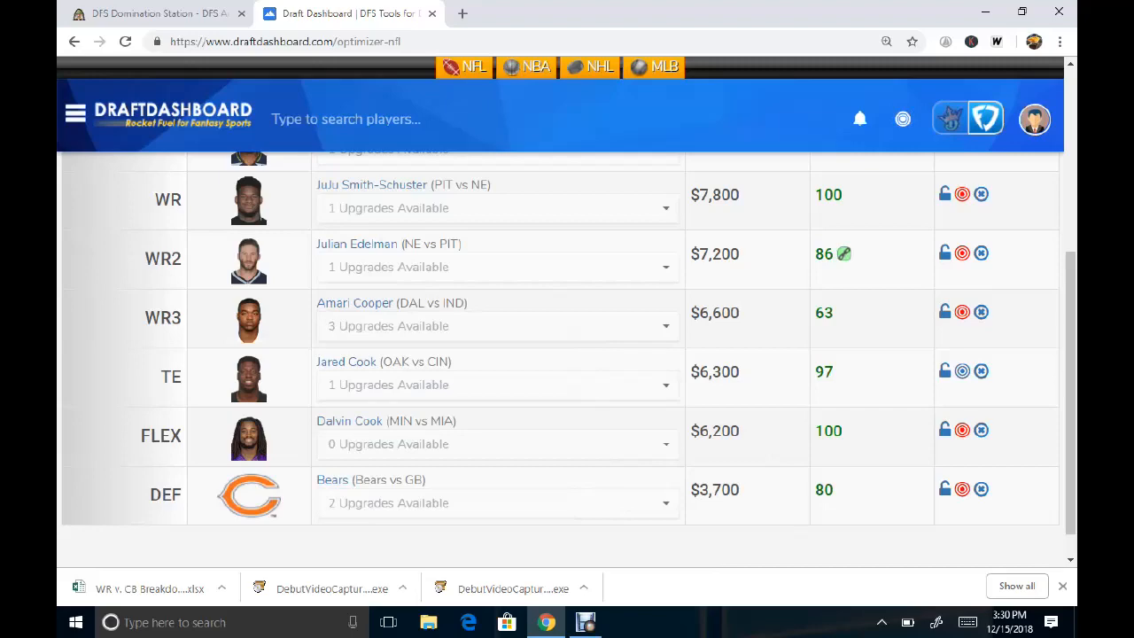
Check the lineup for available upgrades and replace tight end Jared Cook with Eric Ebron of Indianapolis
scroll(567, 355, "up", 3)
scroll(567, 354, "down", 2)
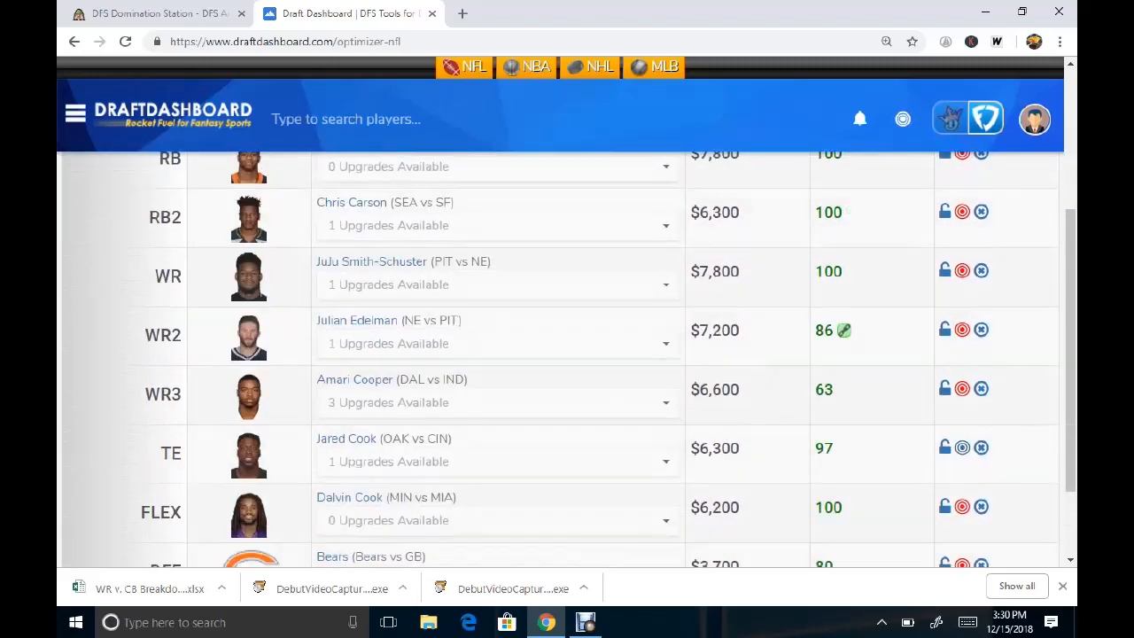
scroll(567, 354, "down", 1)
scroll(567, 354, "up", 4)
scroll(567, 354, "down", 2)
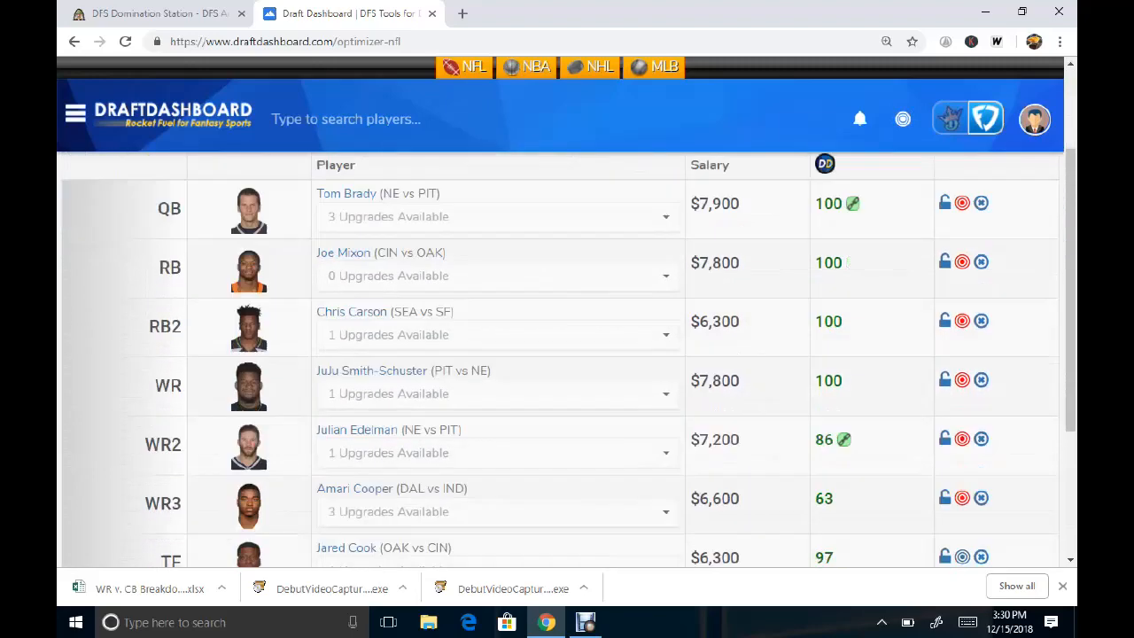
scroll(567, 354, "down", 3)
scroll(567, 354, "up", 1)
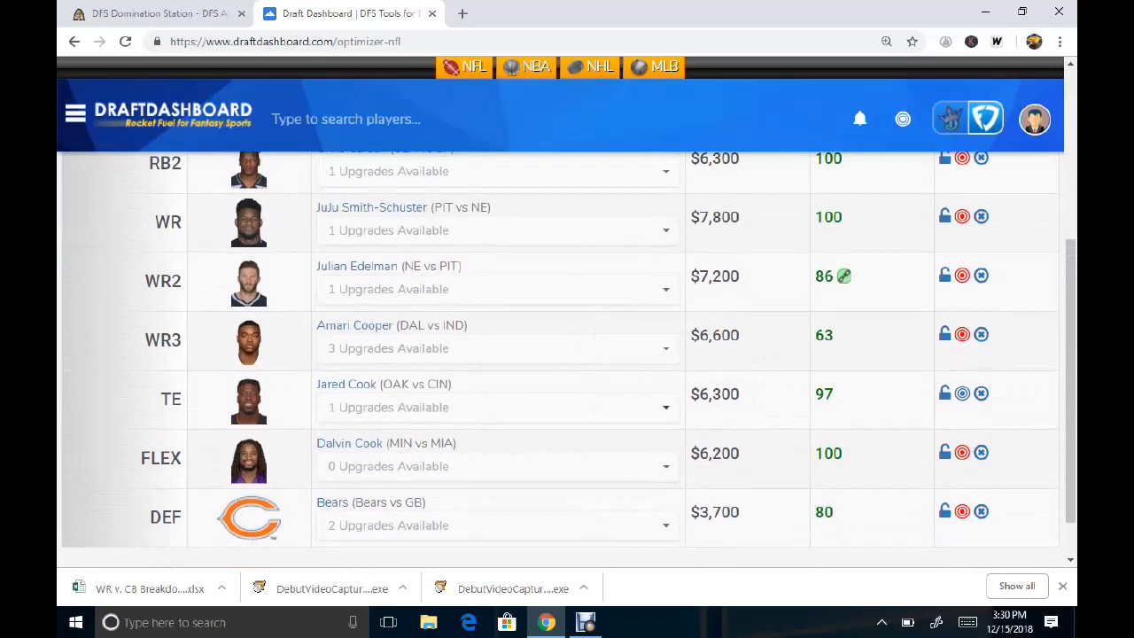
left_click(496, 406)
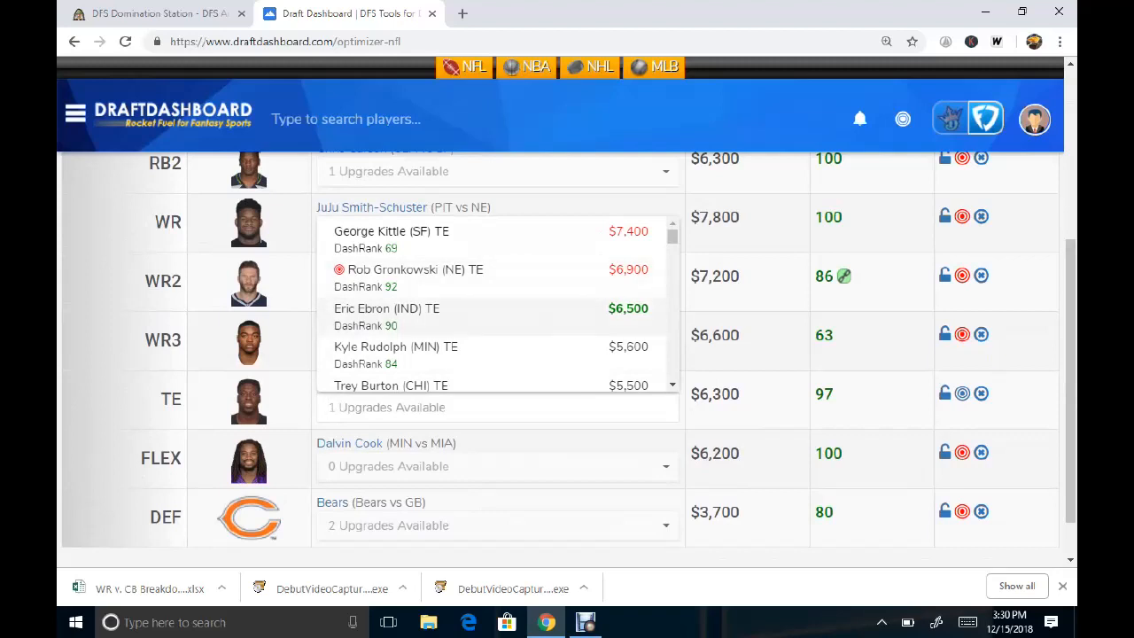
left_click(388, 310)
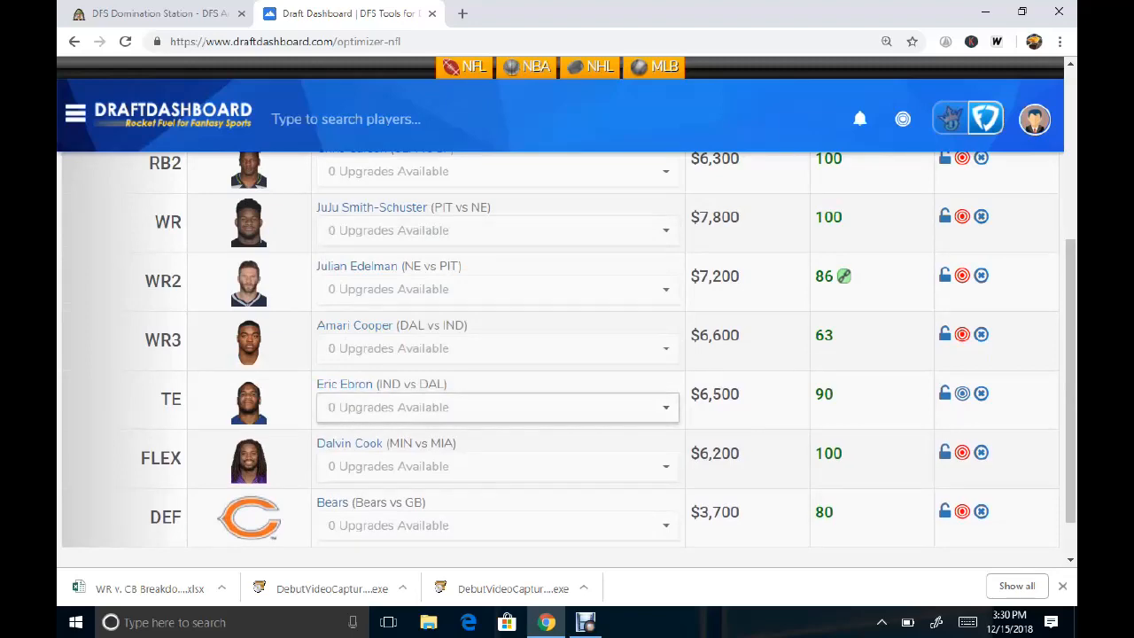
Review the revised lineup from quarterback through defense and add tight end Eric Ebron to the watched players
scroll(560, 359, "up", 4)
scroll(559, 359, "down", 5)
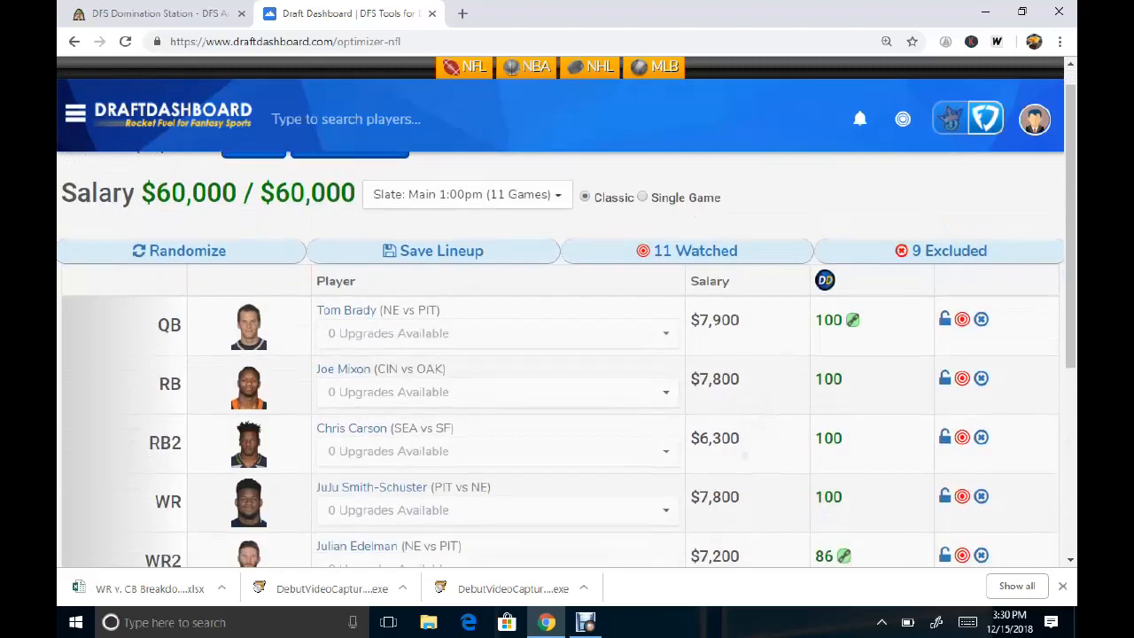
scroll(560, 359, "up", 5)
scroll(560, 359, "down", 3)
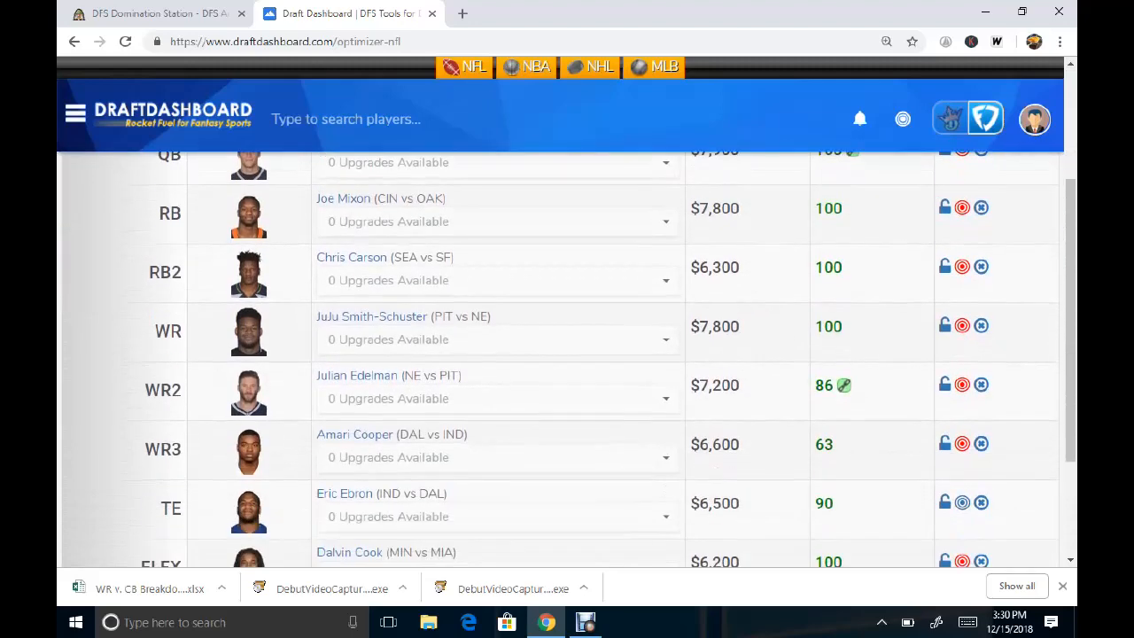
scroll(560, 358, "down", 2)
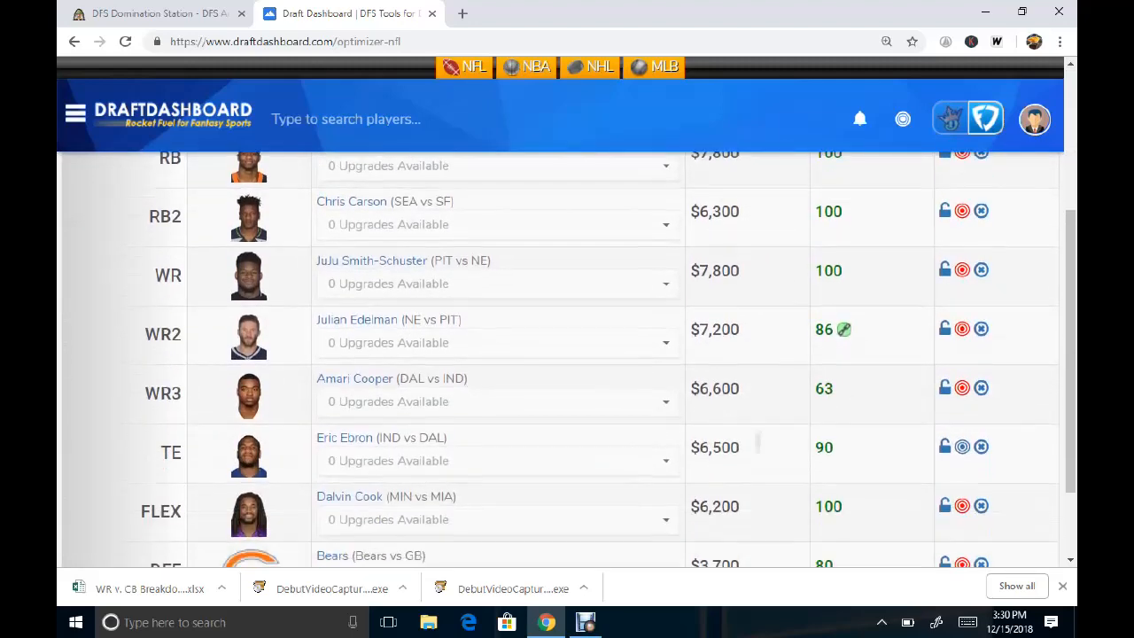
scroll(560, 359, "up", 1)
scroll(560, 358, "up", 1)
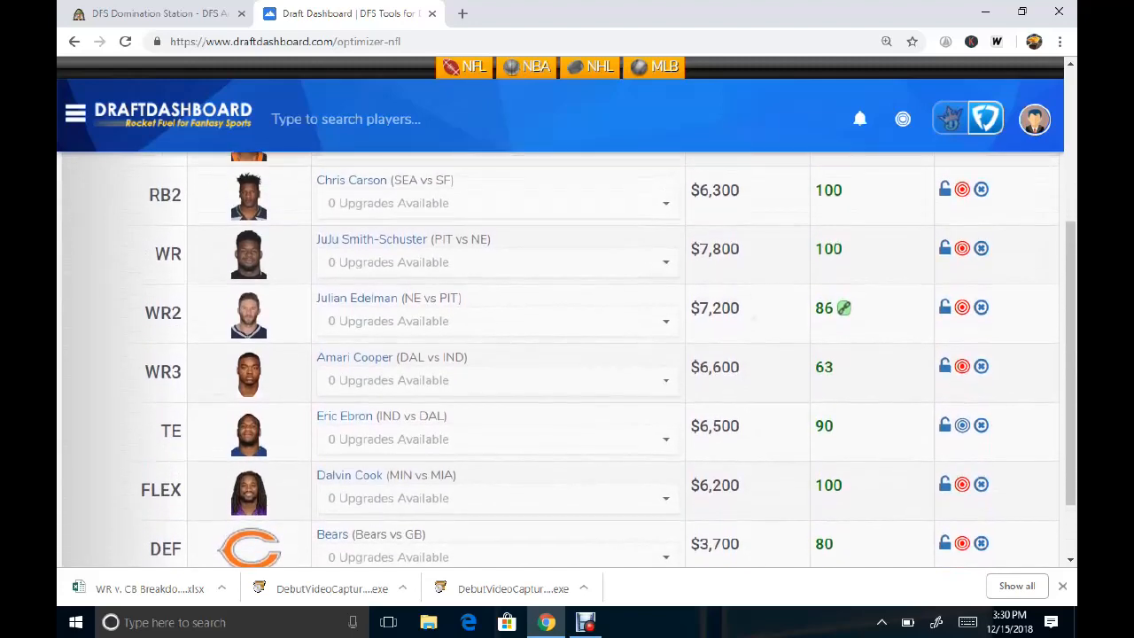
scroll(560, 359, "down", 1)
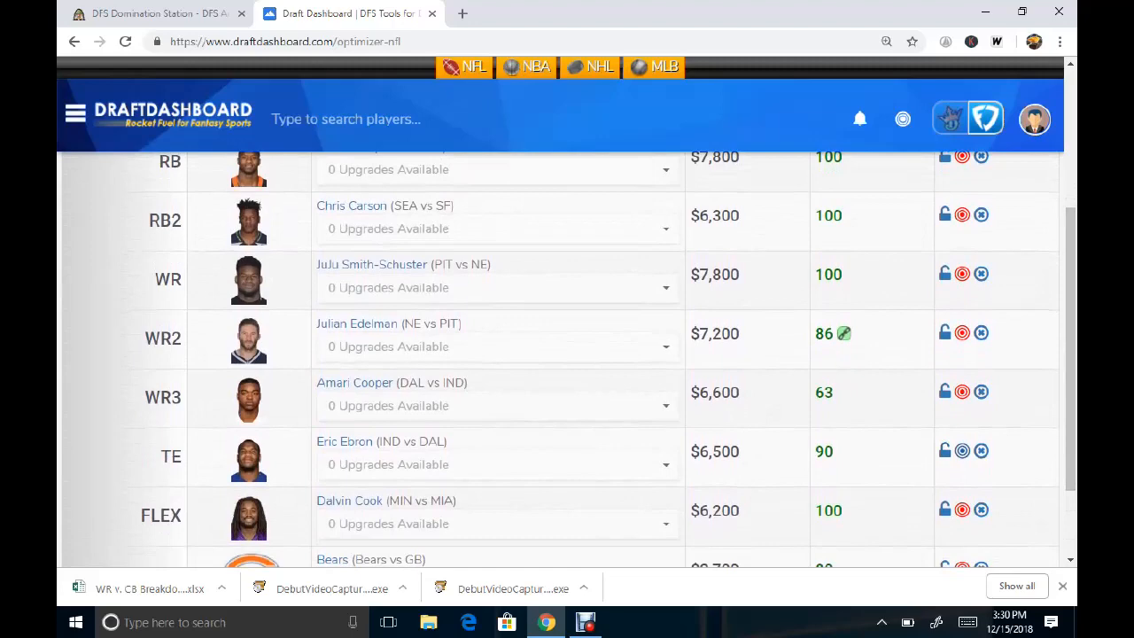
mouse_move(828, 215)
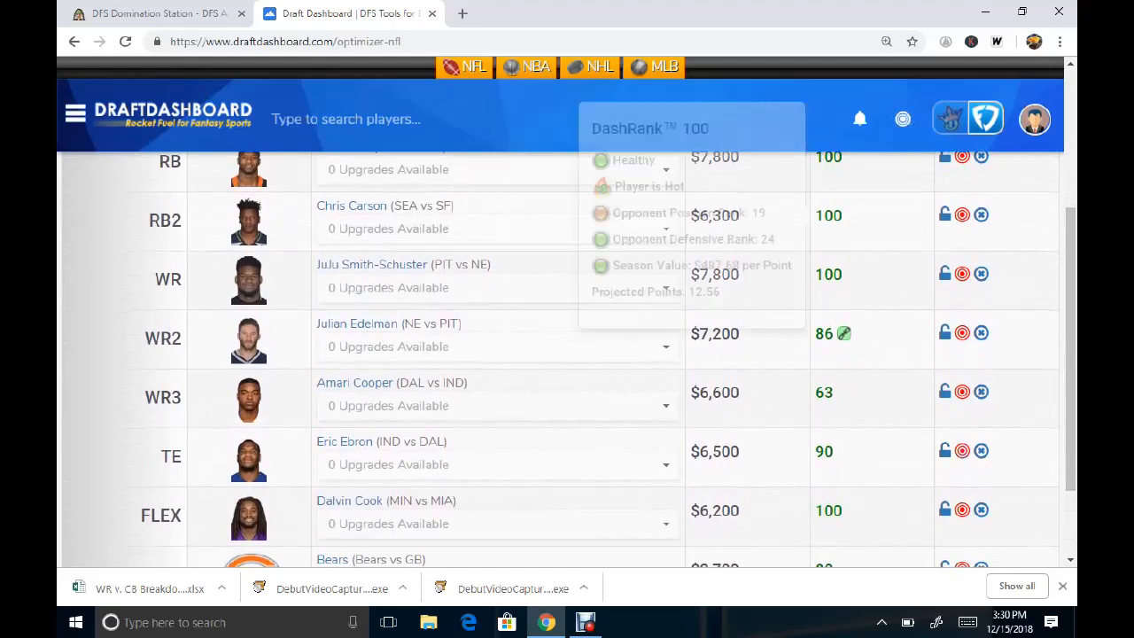
scroll(828, 216, "up", 1)
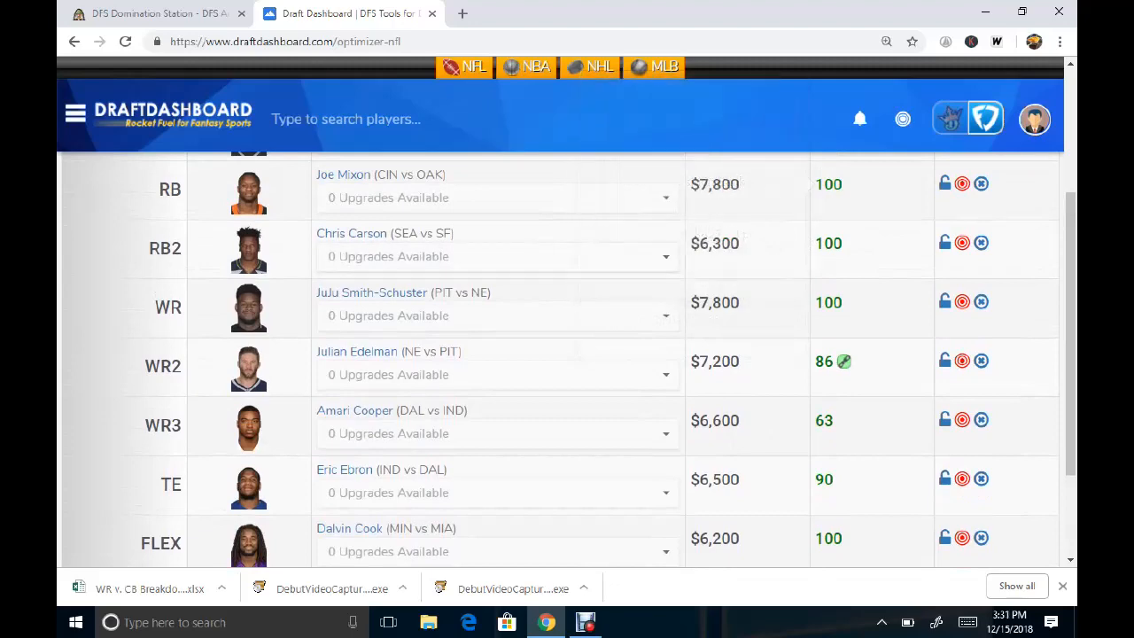
scroll(567, 354, "up", 3)
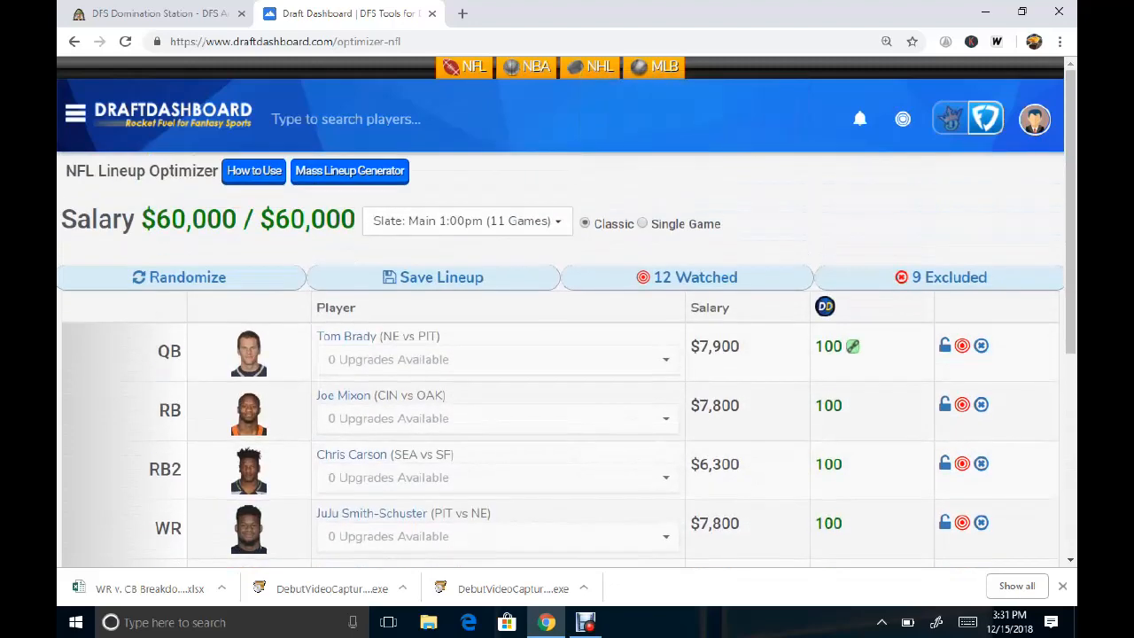
Open the Mass Lineup Generator and look over its settings for the Main 1:00pm slate
left_click(349, 171)
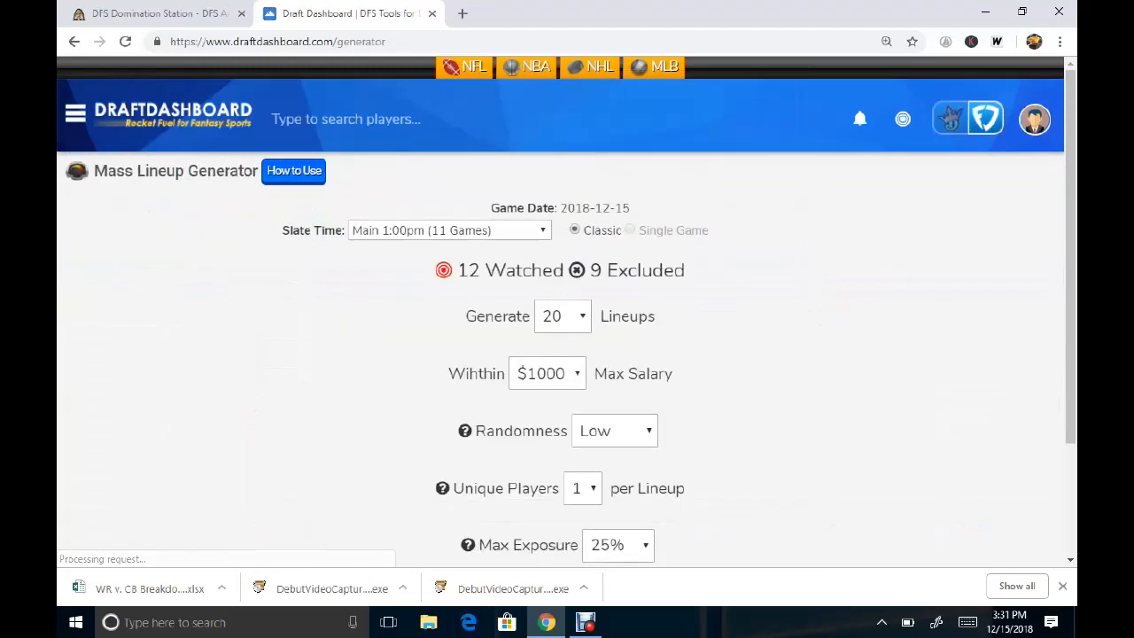
scroll(567, 354, "down", 2)
scroll(566, 354, "up", 2)
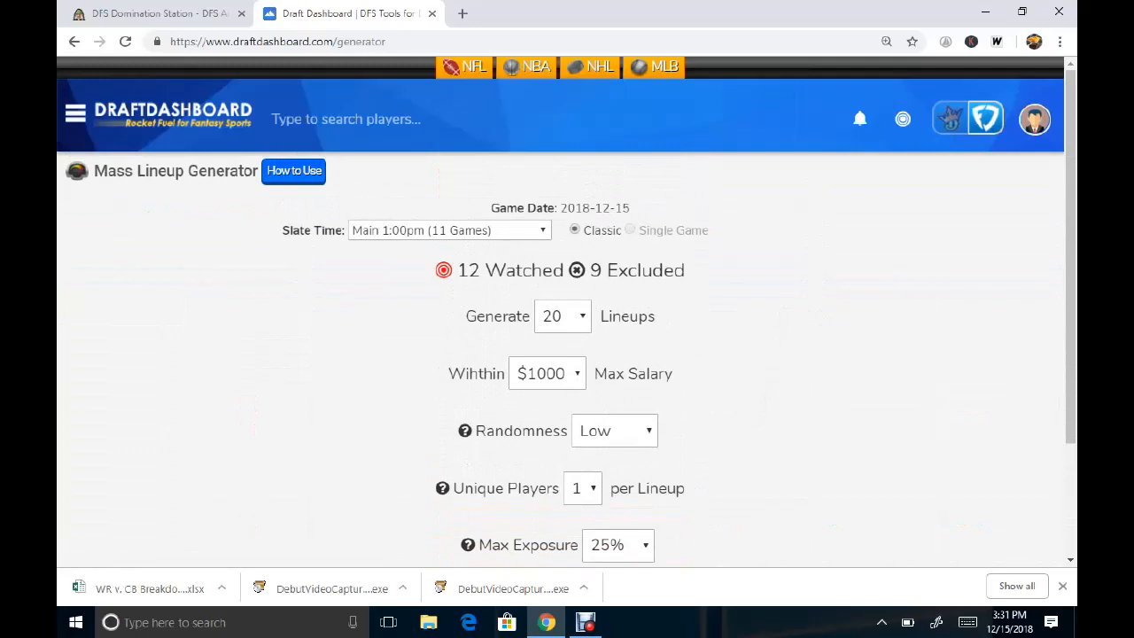
scroll(567, 355, "down", 1)
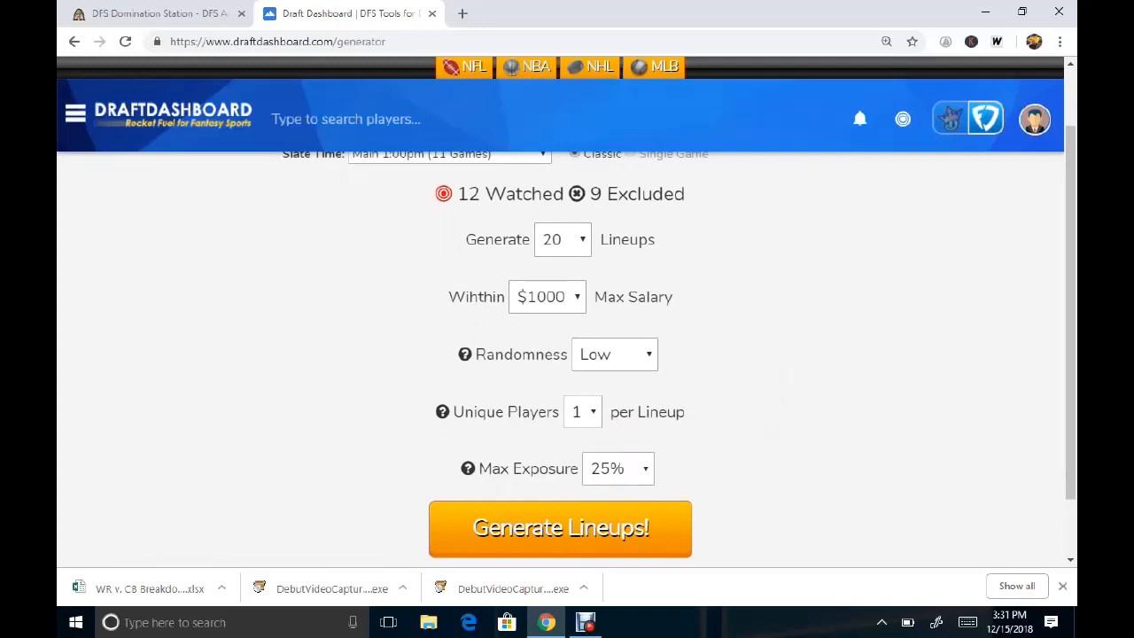
Check the randomness options, keeping Low, and set the max exposure to 75%
left_click(615, 354)
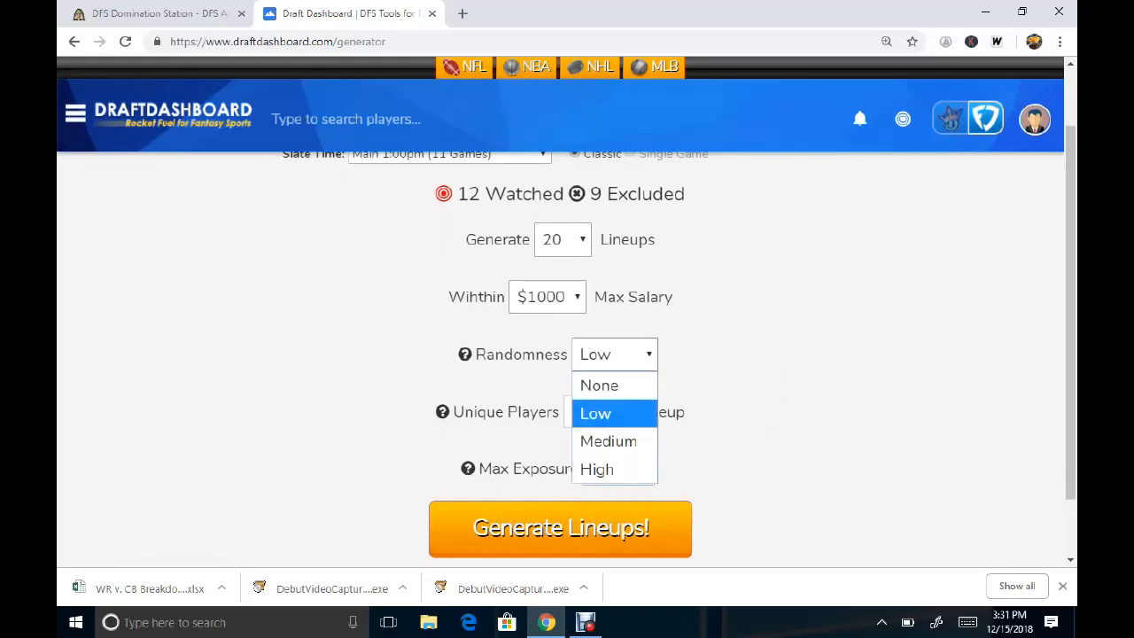
left_click(615, 354)
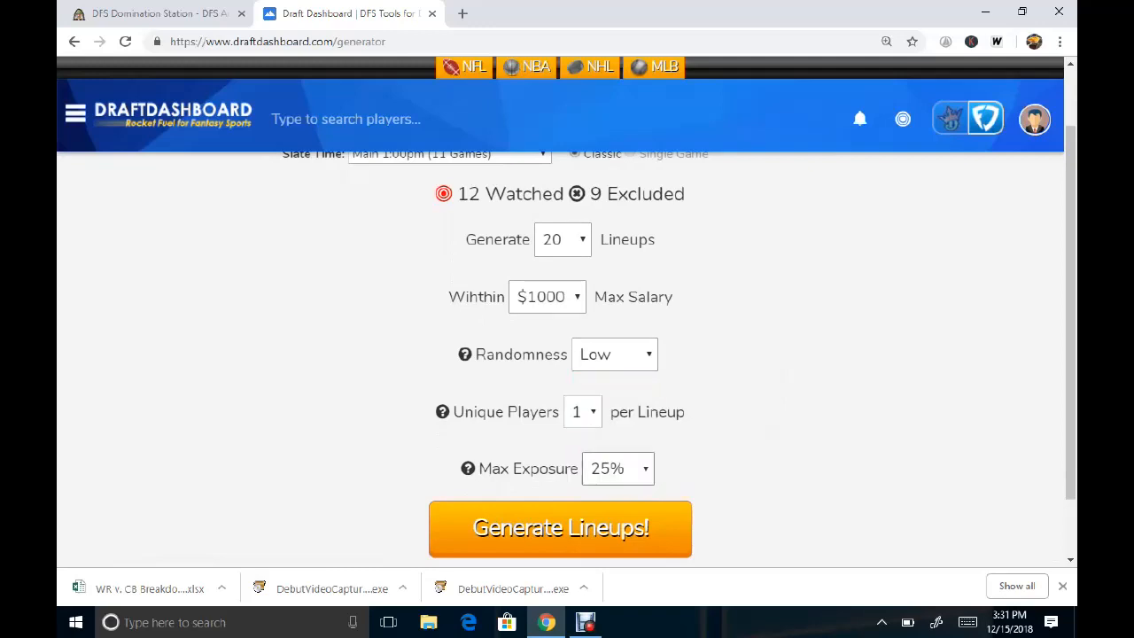
left_click(617, 469)
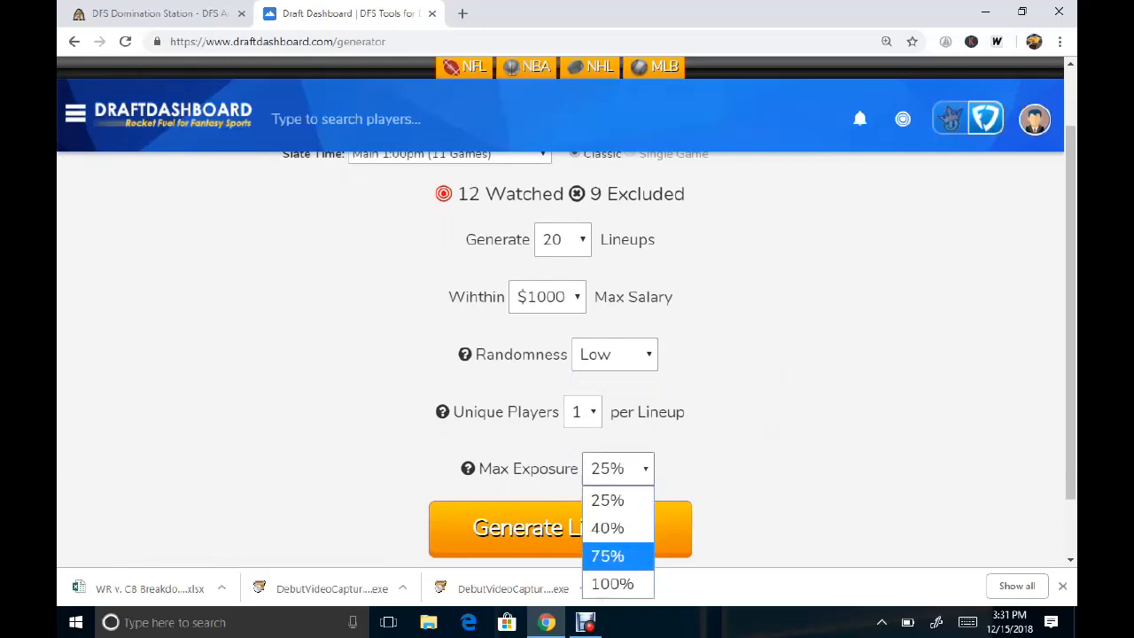
left_click(608, 555)
scroll(562, 354, "up", 1)
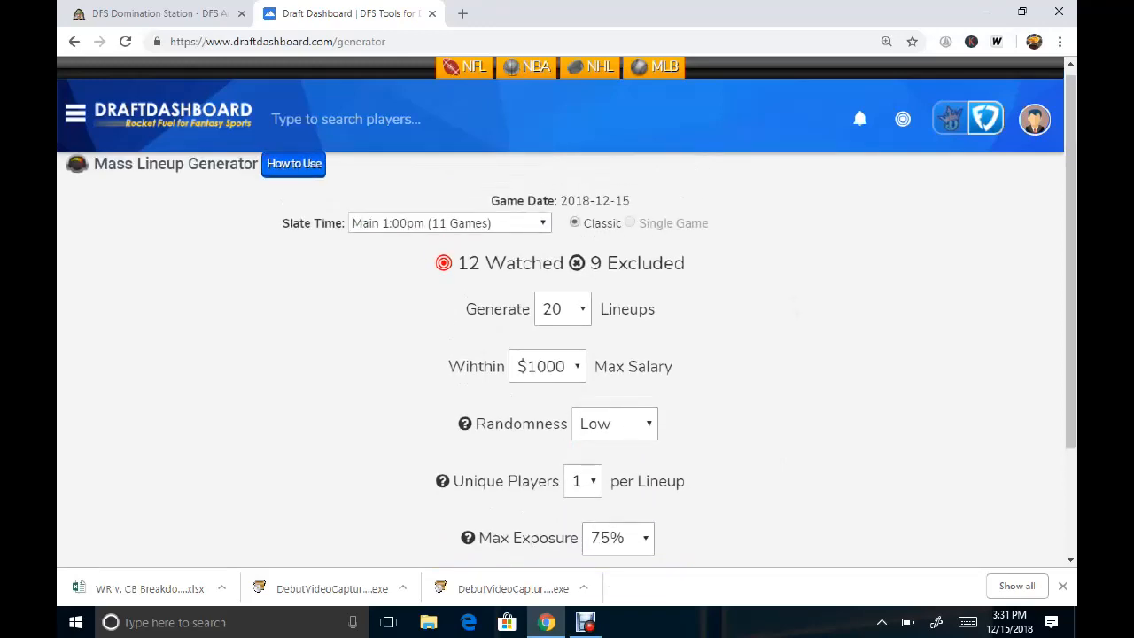
Set the generator to produce 10 lineups within $500 of the max salary
left_click(563, 308)
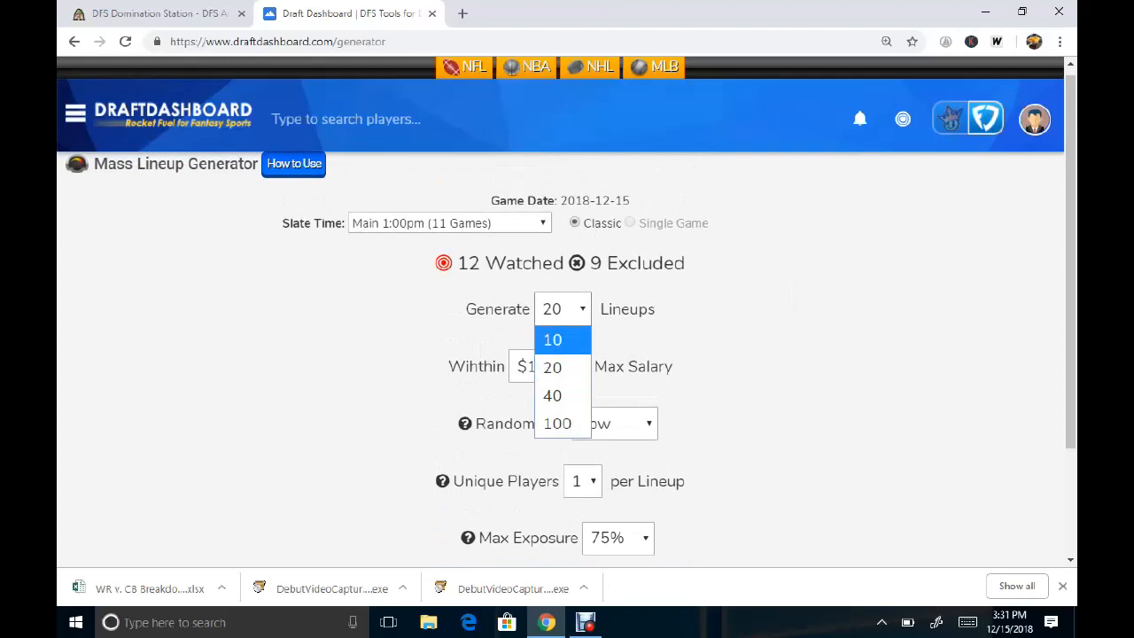
left_click(553, 340)
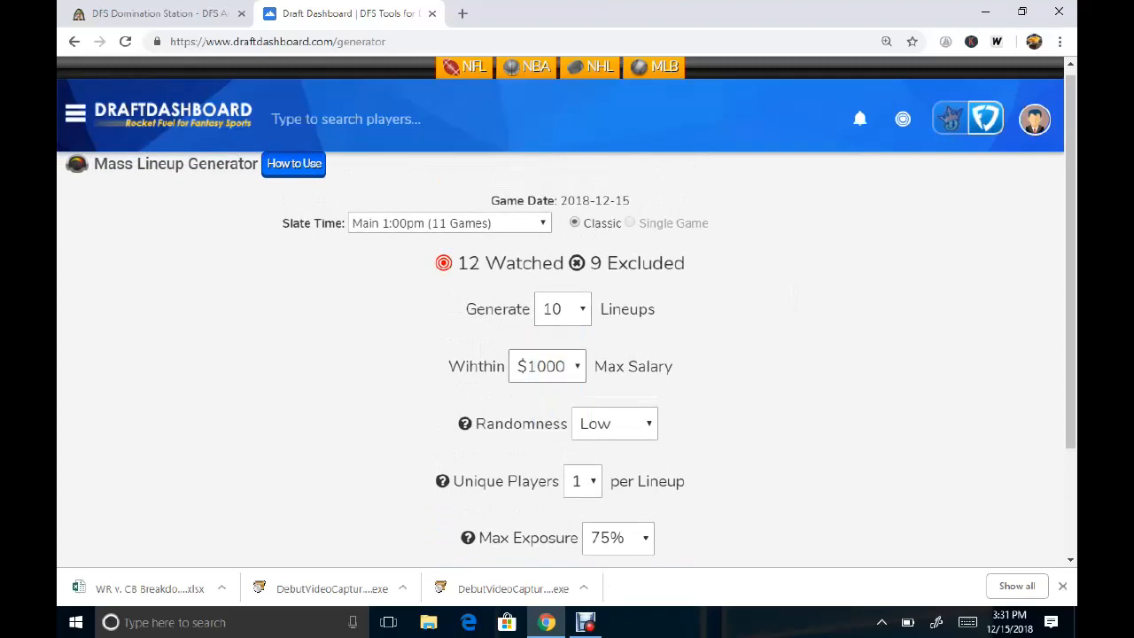
left_click(547, 366)
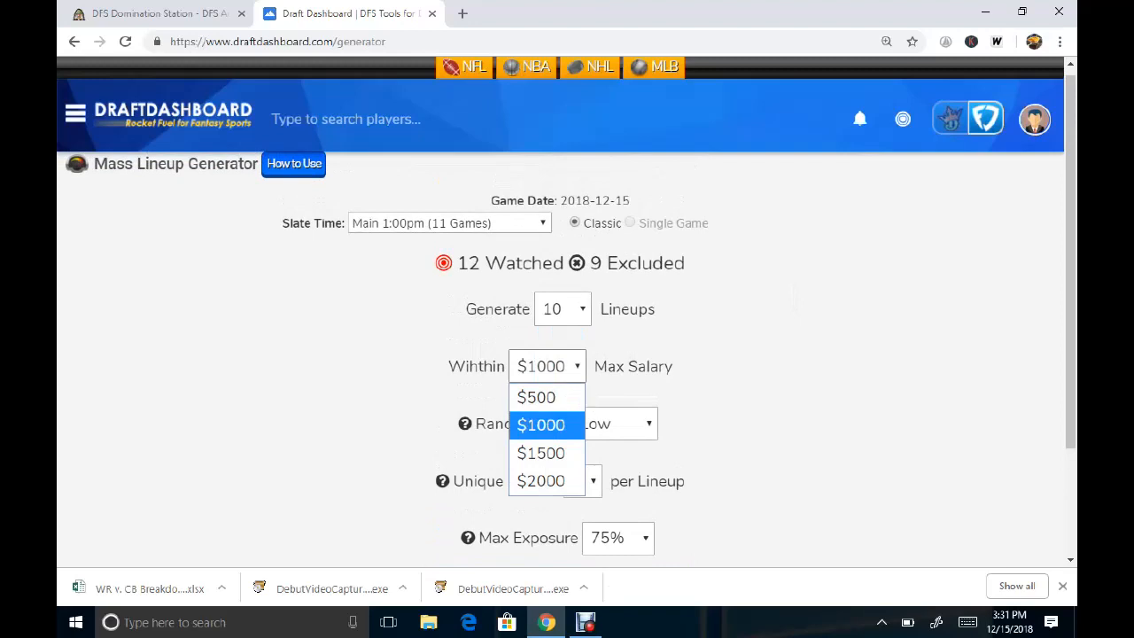
left_click(547, 425)
left_click(548, 366)
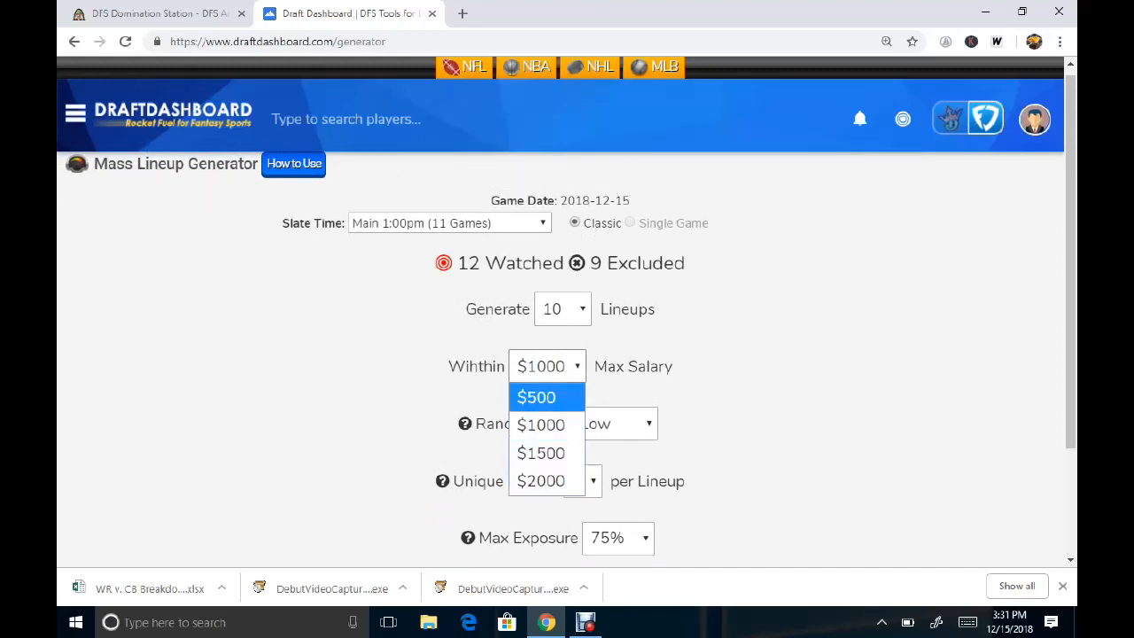
left_click(547, 398)
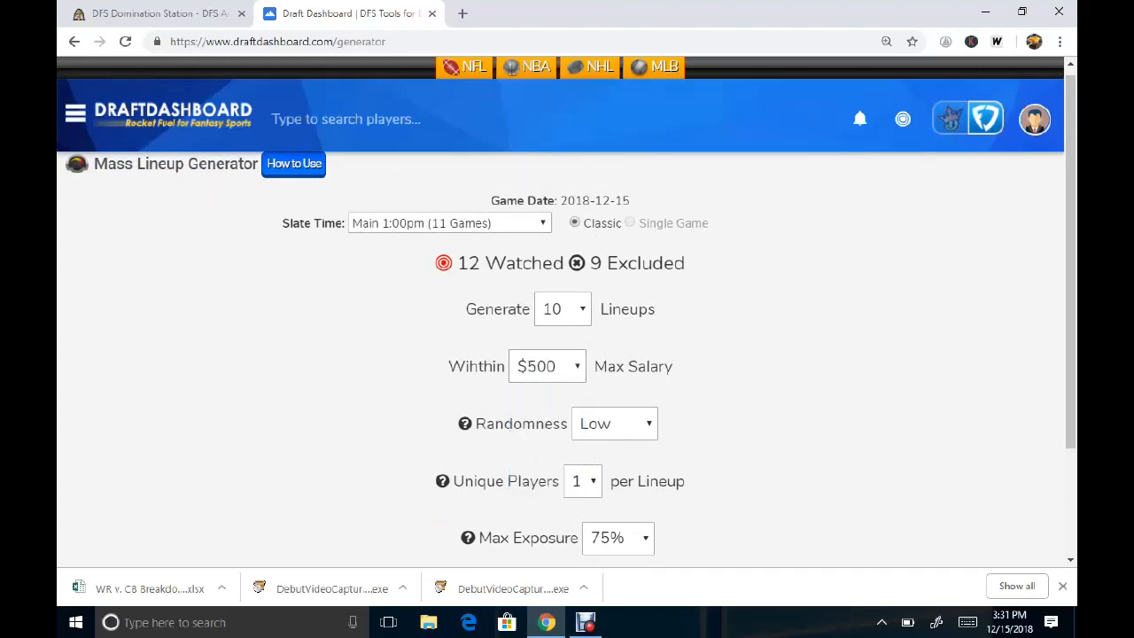
Require 2 unique players per lineup and generate the lineups
left_click(581, 481)
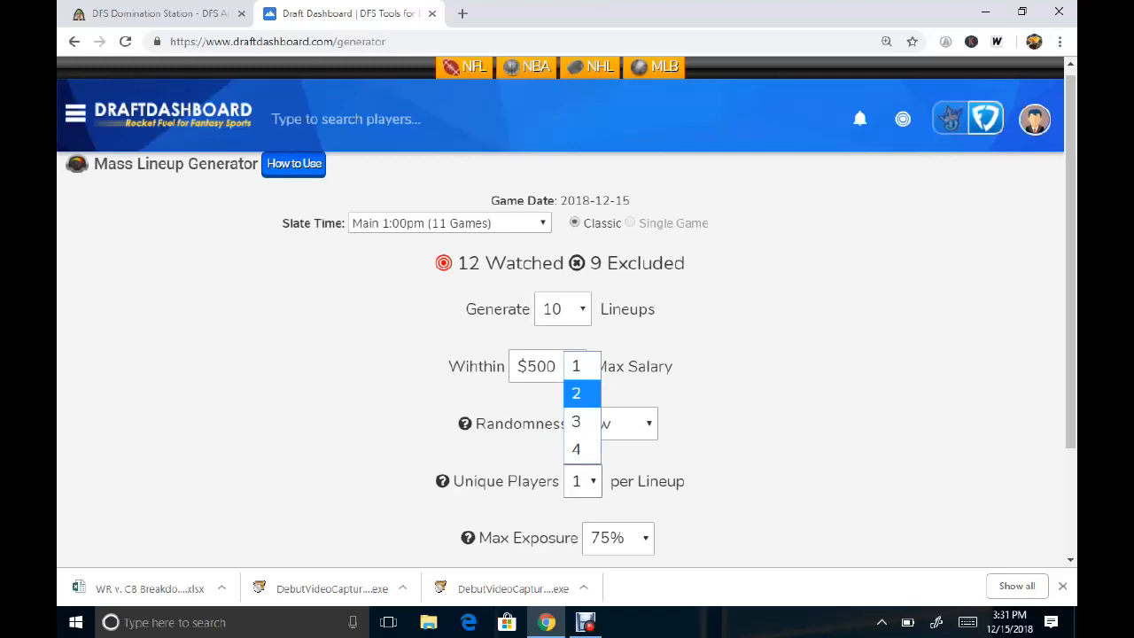
left_click(581, 393)
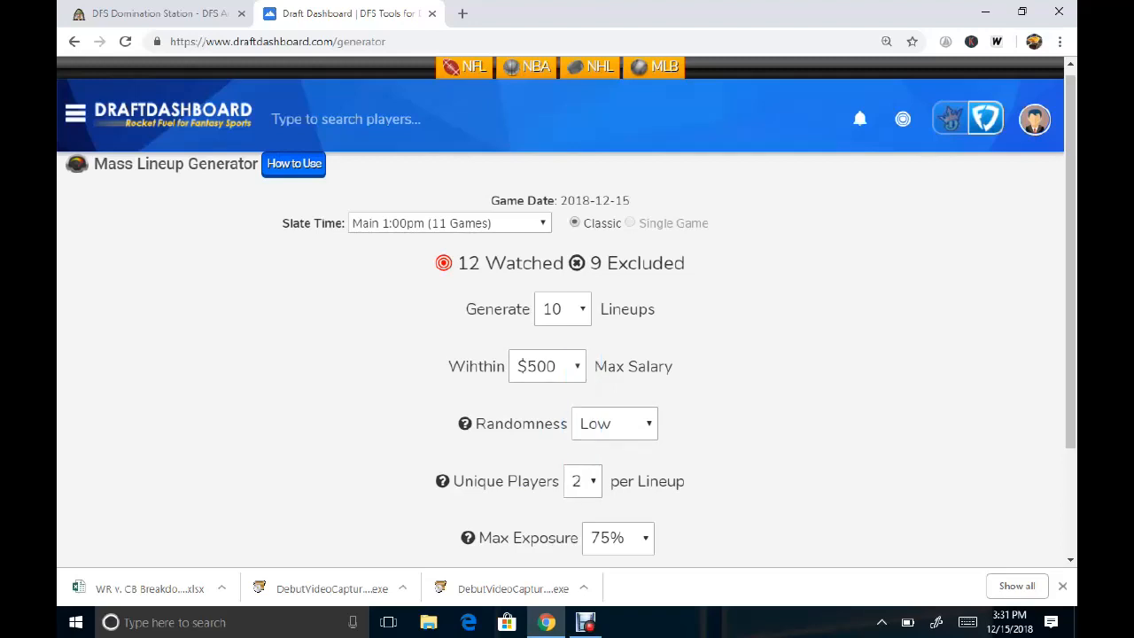
scroll(560, 354, "down", 3)
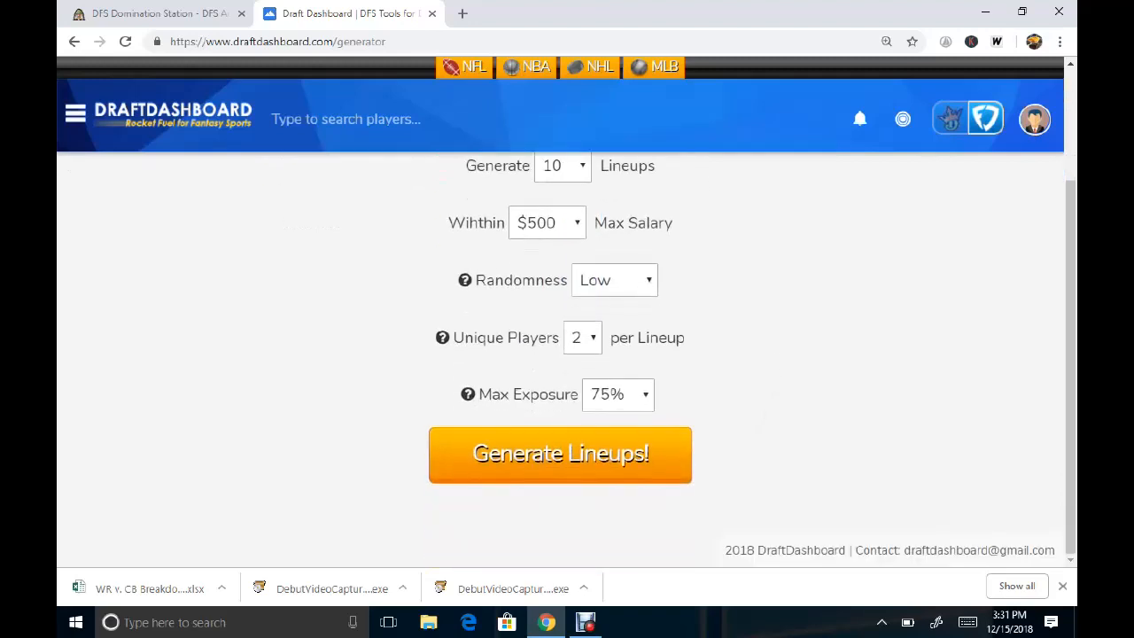
left_click(560, 454)
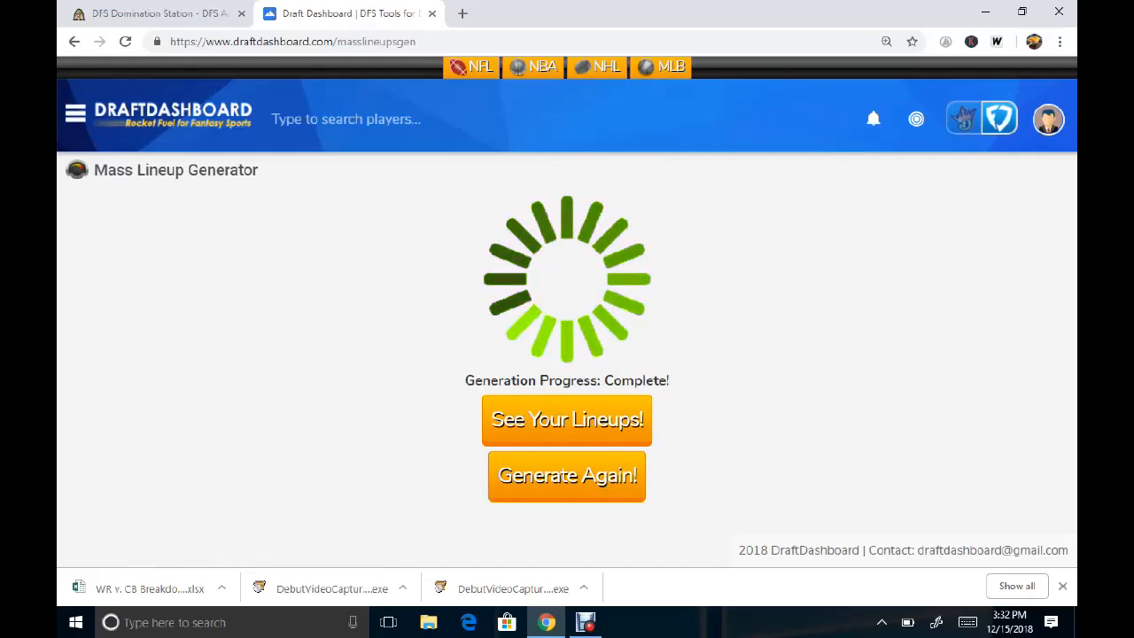
Open the generated lineups and look over every saved FanDuel lineup, including the Thu-Mon one
left_click(567, 420)
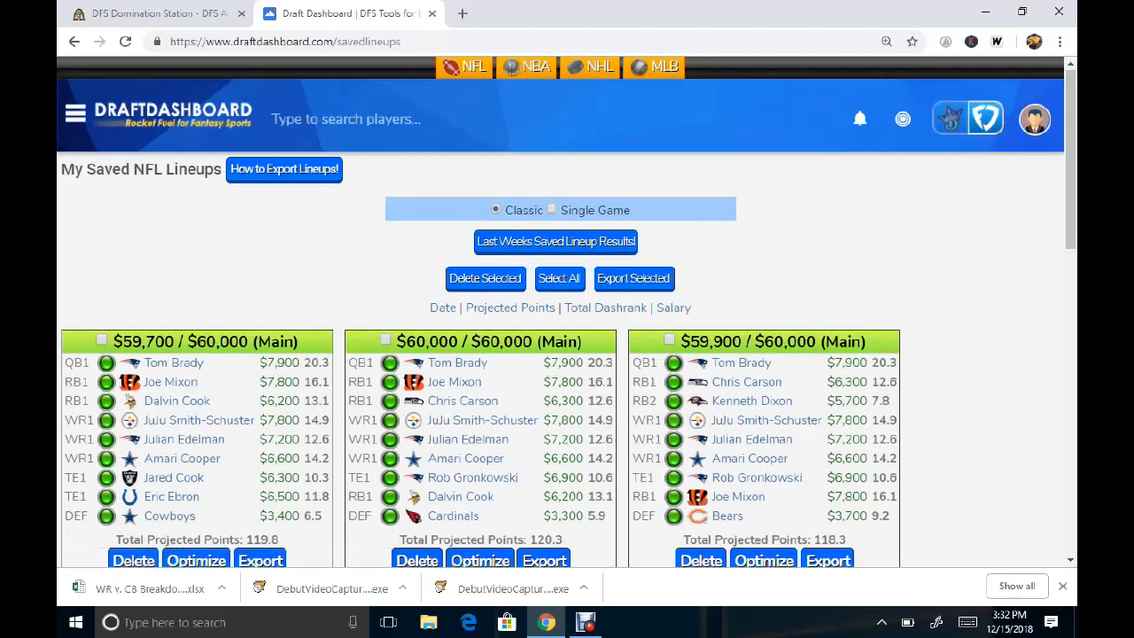
scroll(567, 355, "down", 1)
scroll(566, 354, "down", 1)
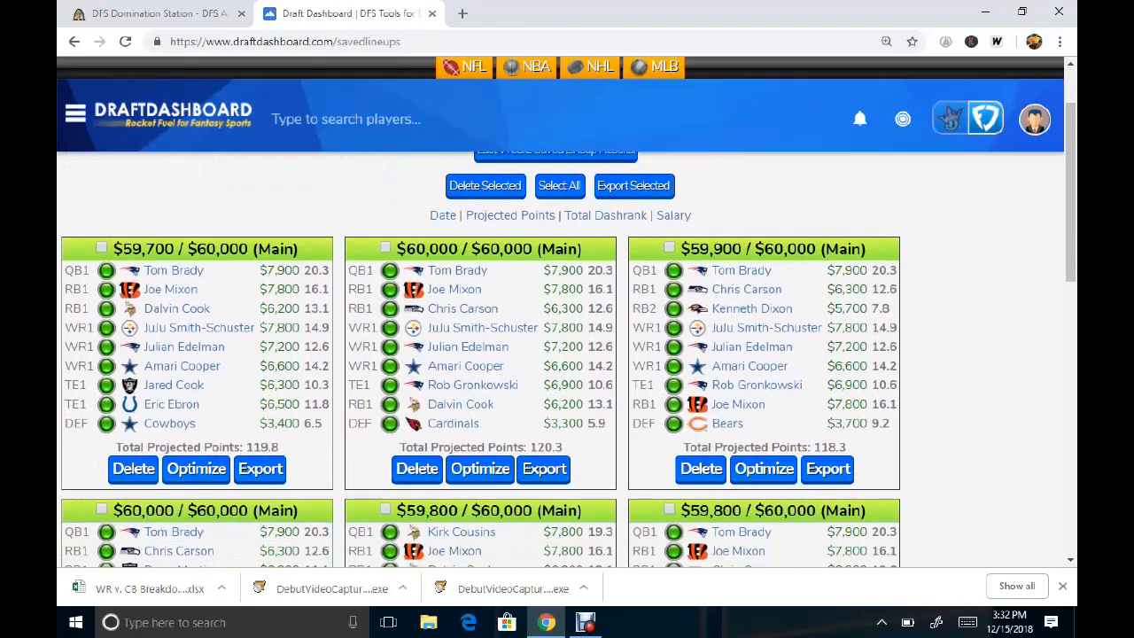
scroll(567, 354, "down", 3)
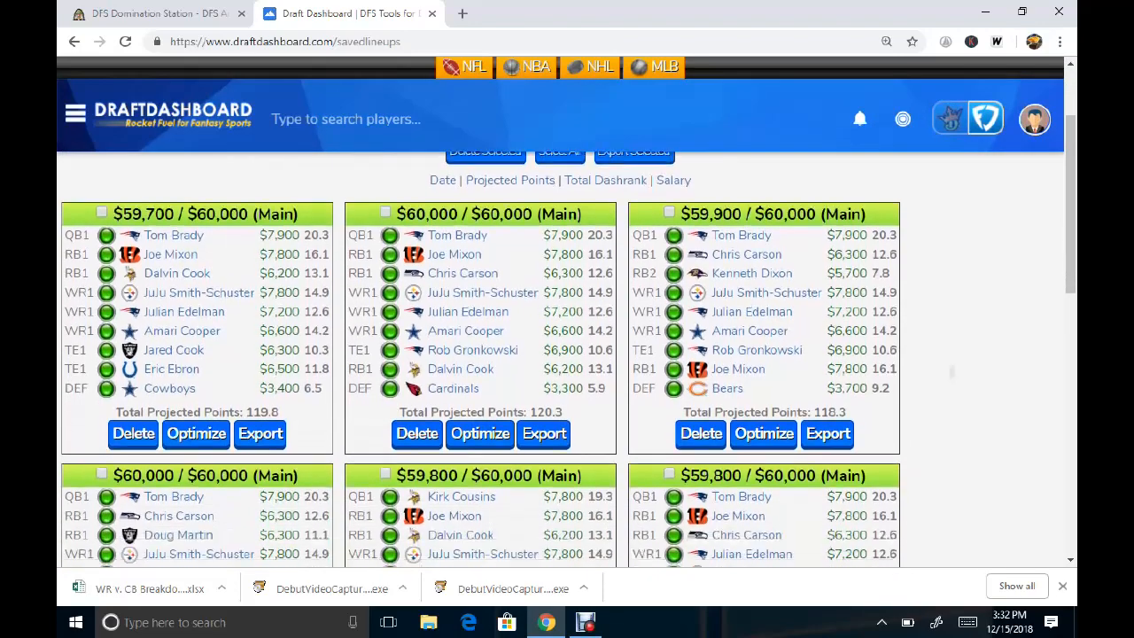
scroll(567, 355, "down", 3)
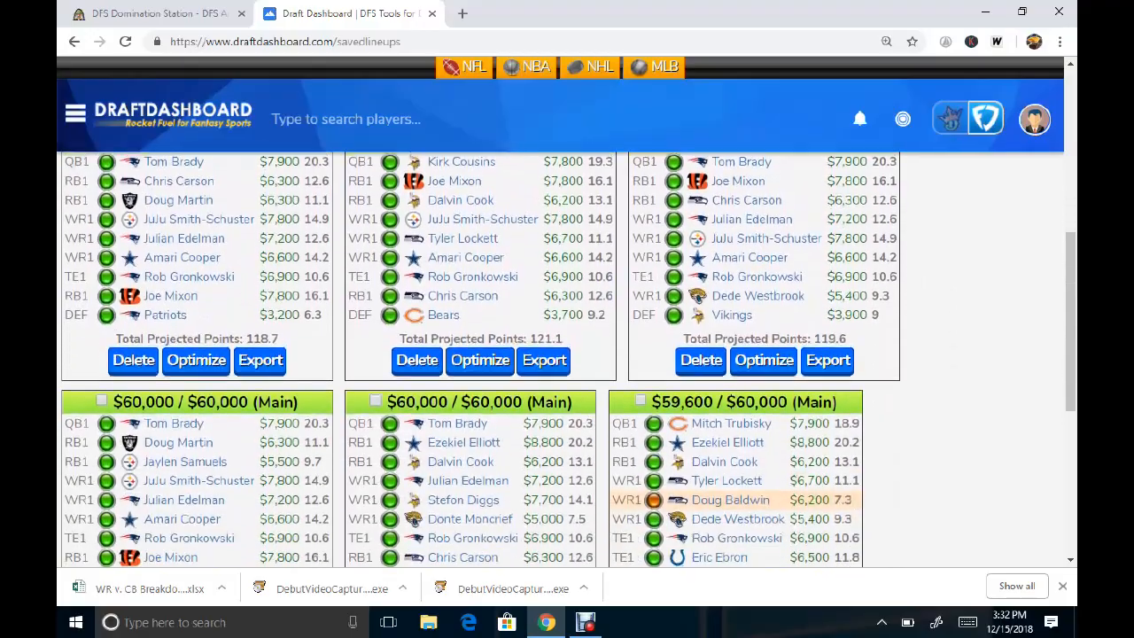
scroll(567, 354, "down", 1)
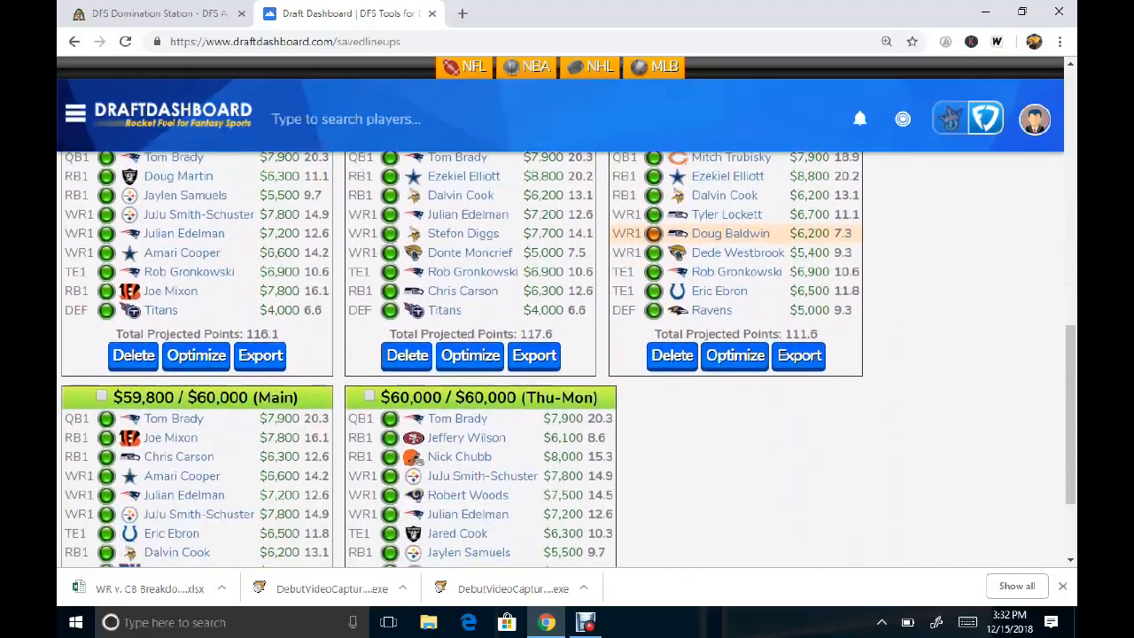
scroll(566, 354, "up", 2)
scroll(567, 355, "down", 3)
scroll(567, 354, "down", 2)
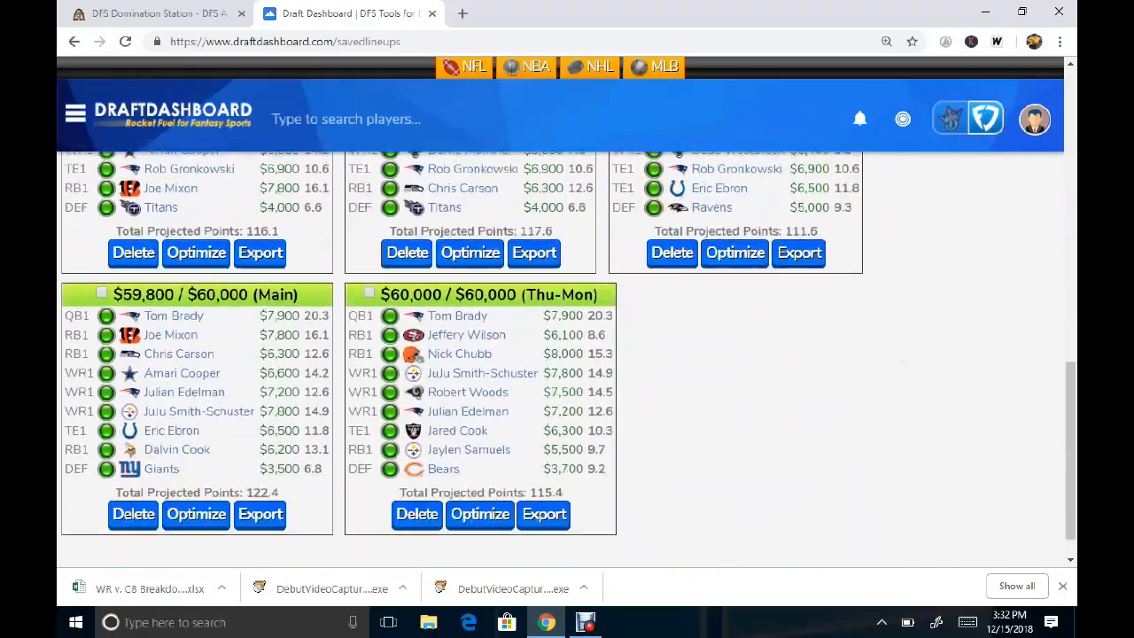
scroll(566, 354, "up", 1)
scroll(567, 354, "up", 2)
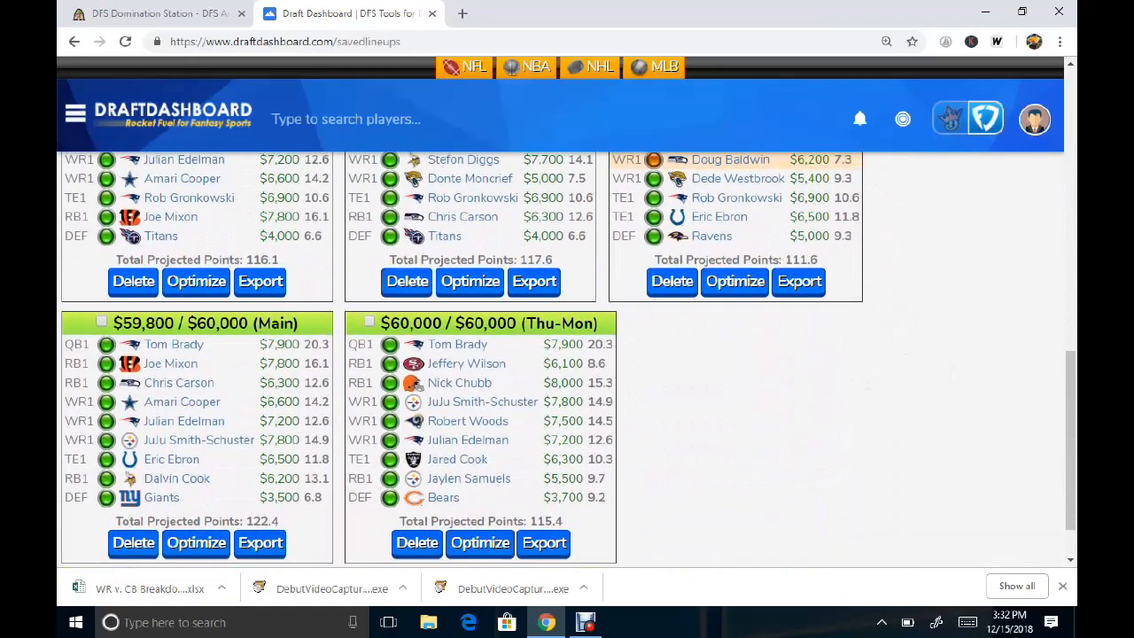
scroll(567, 355, "up", 1)
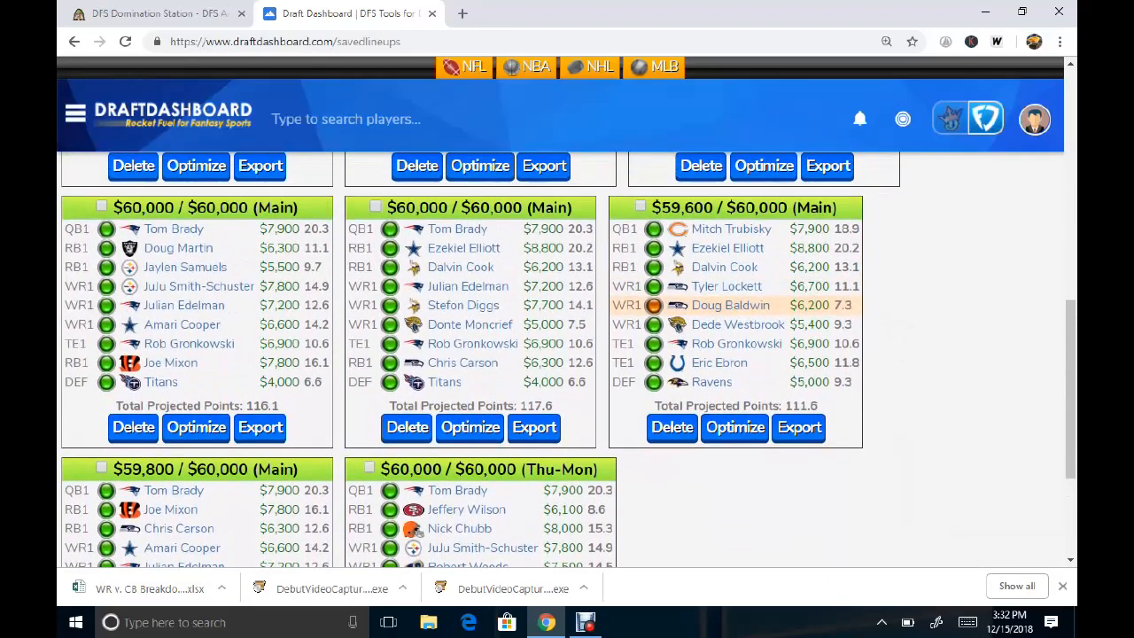
scroll(567, 354, "up", 1)
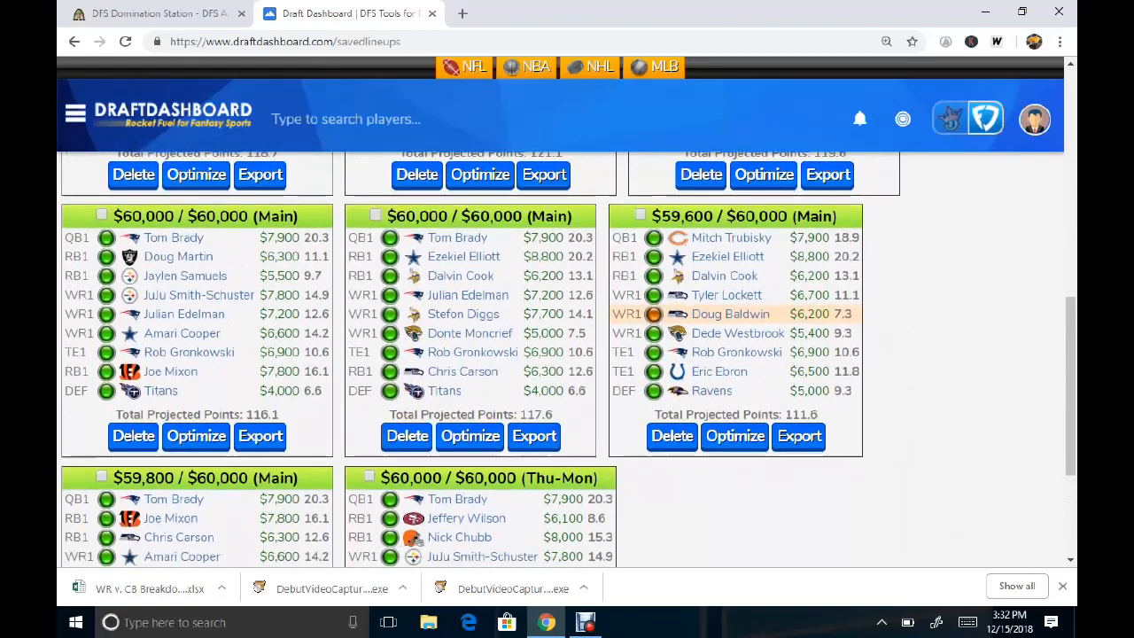
scroll(567, 355, "up", 1)
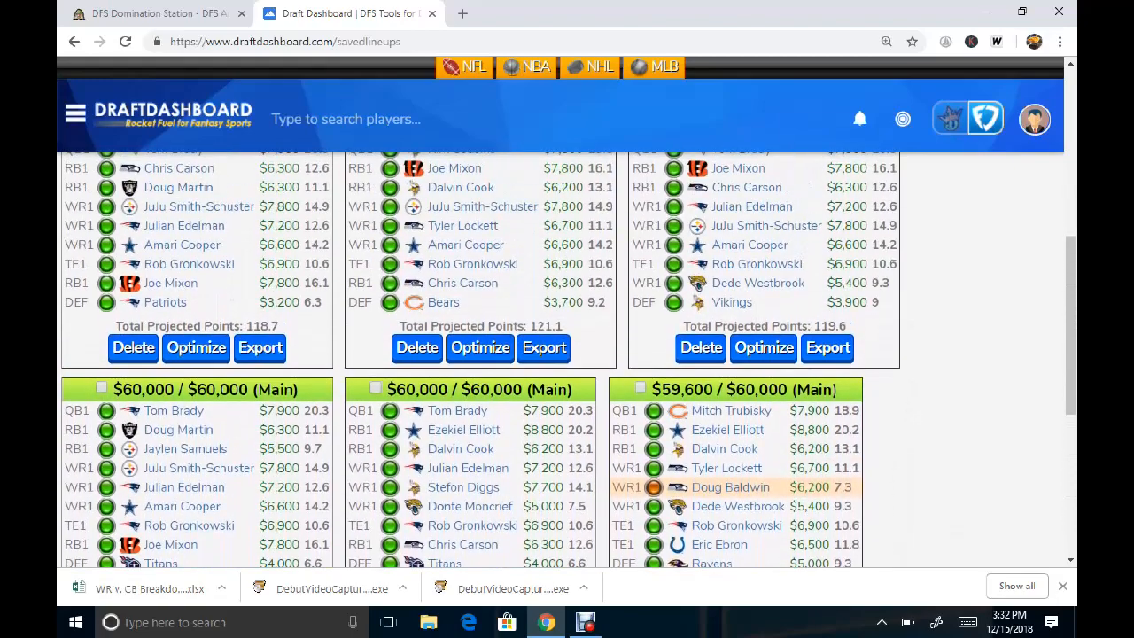
scroll(567, 354, "up", 5)
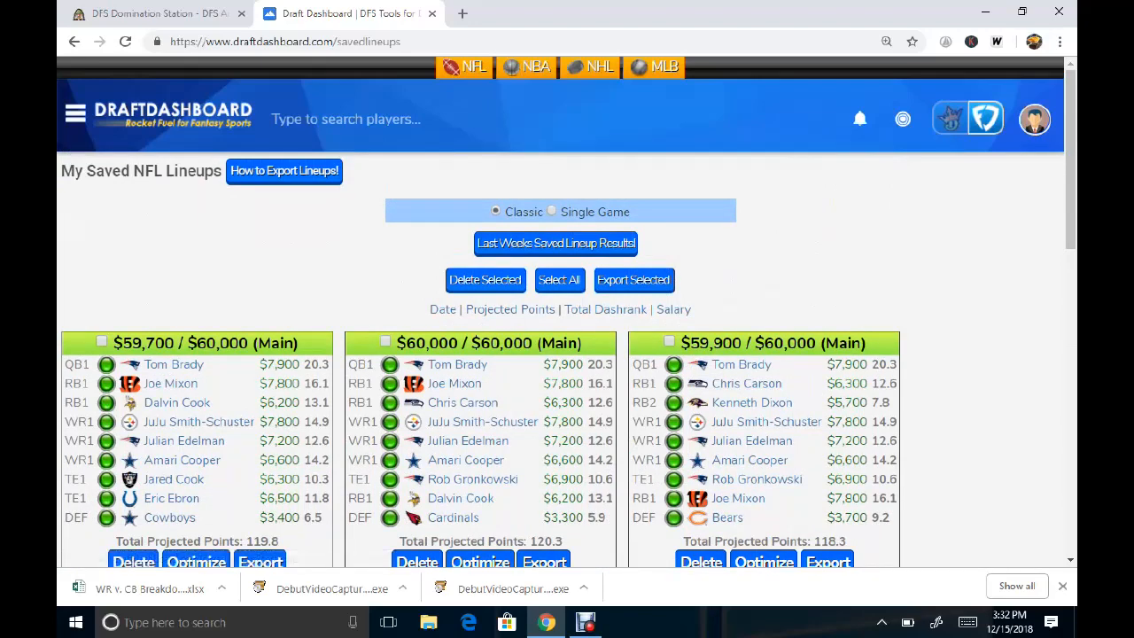
Compare the players, defenses and projected points across the rows of generated Main-slate FanDuel lineups
scroll(567, 354, "down", 3)
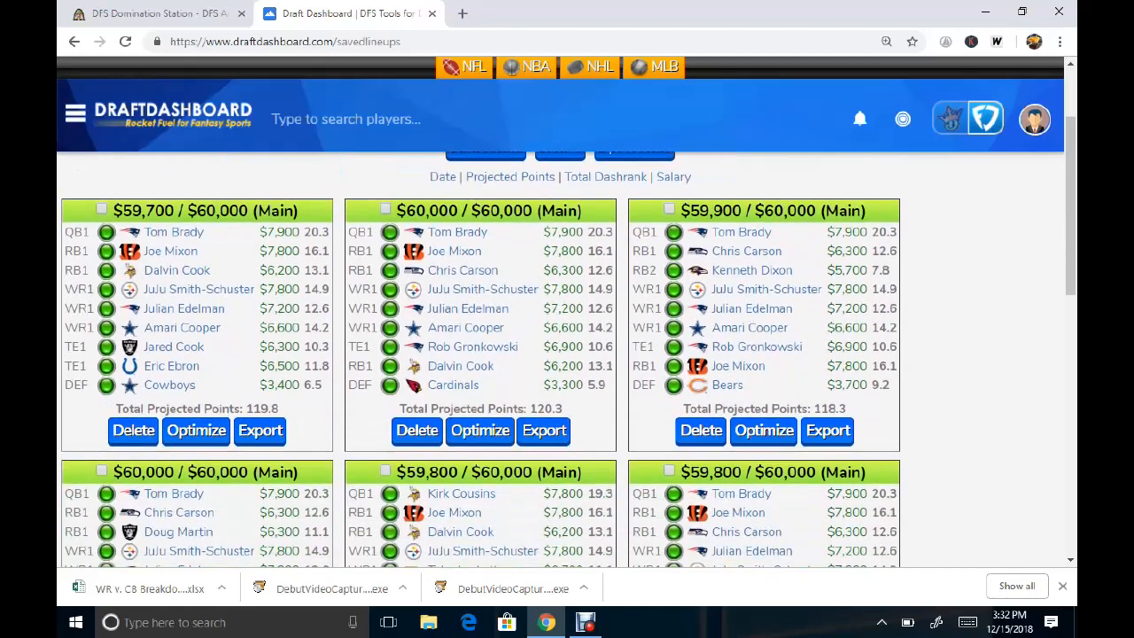
scroll(566, 355, "down", 1)
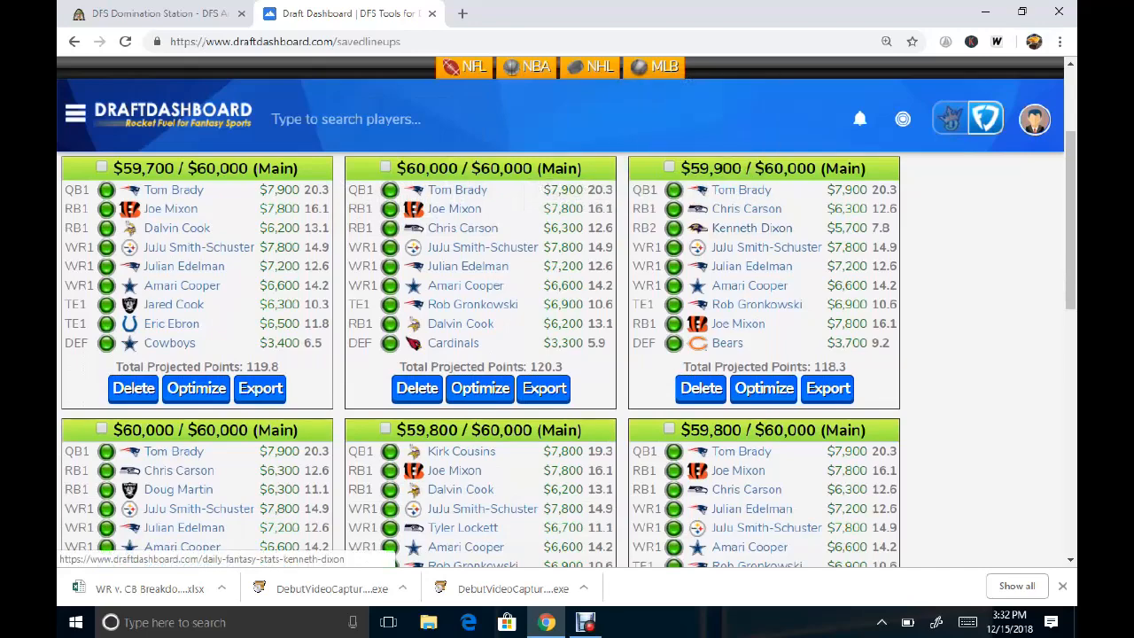
scroll(744, 456, "down", 6)
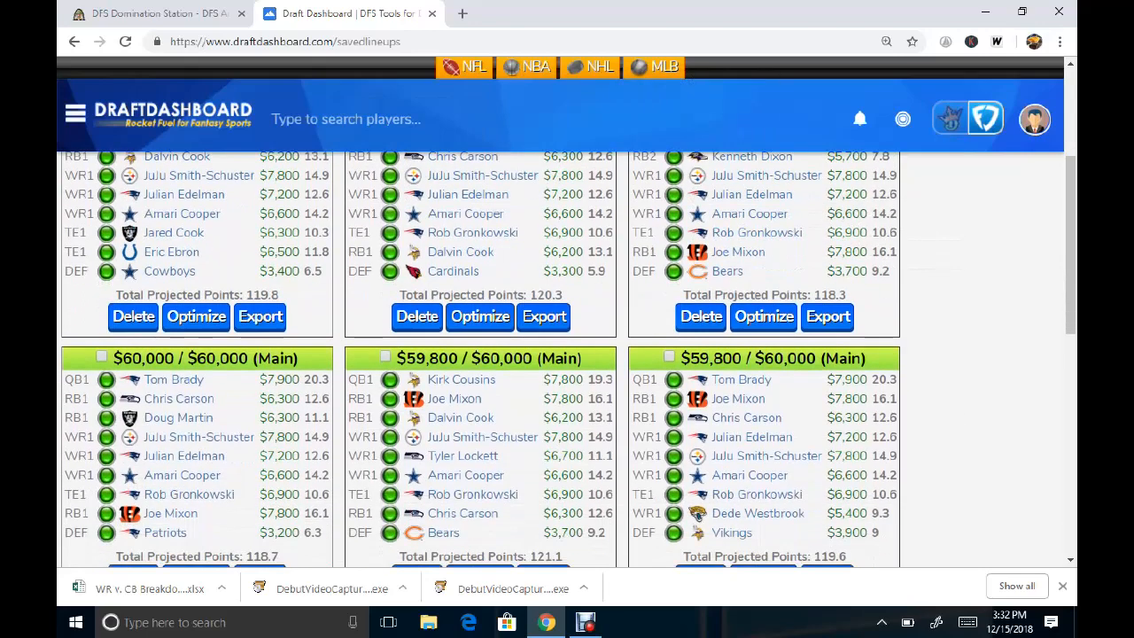
scroll(744, 457, "down", 1)
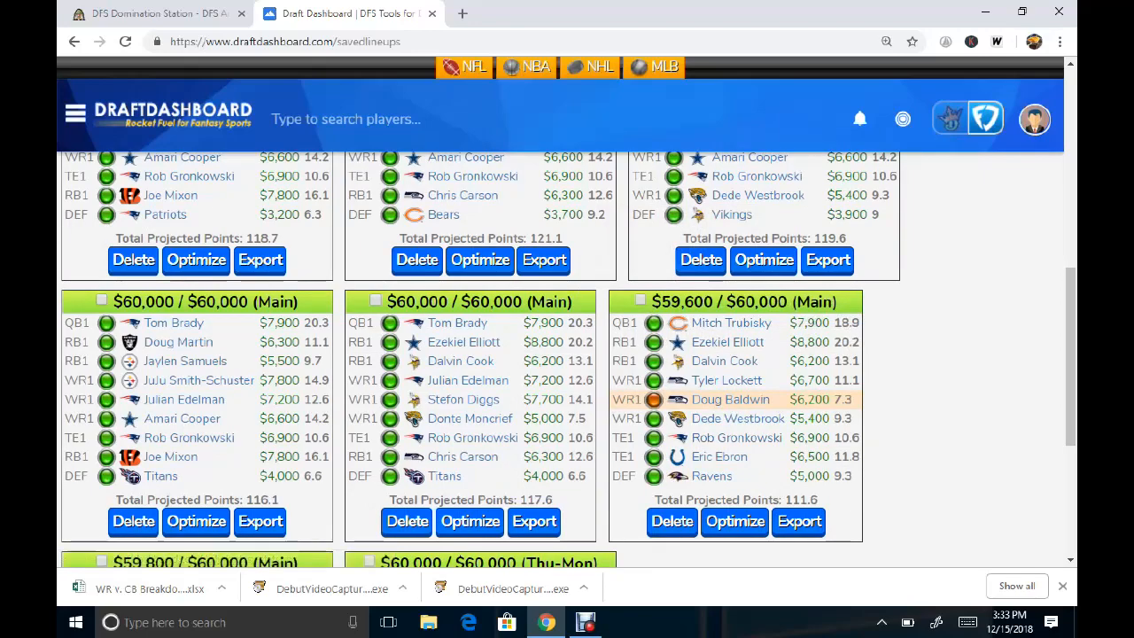
scroll(895, 389, "down", 1)
scroll(895, 390, "up", 1)
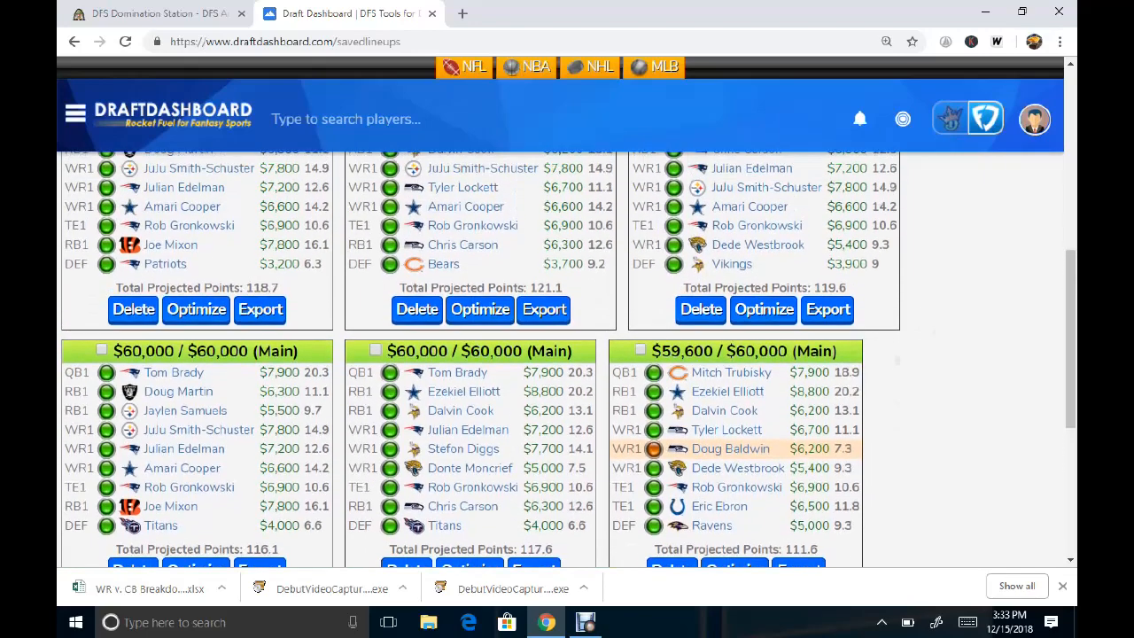
scroll(895, 390, "down", 1)
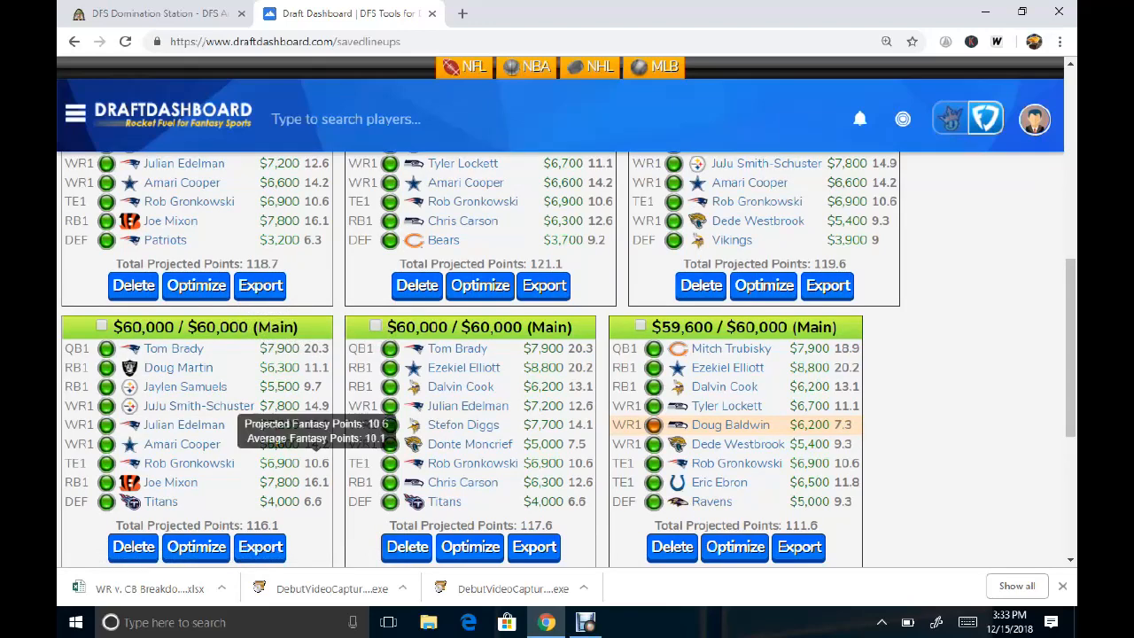
scroll(567, 358, "up", 10)
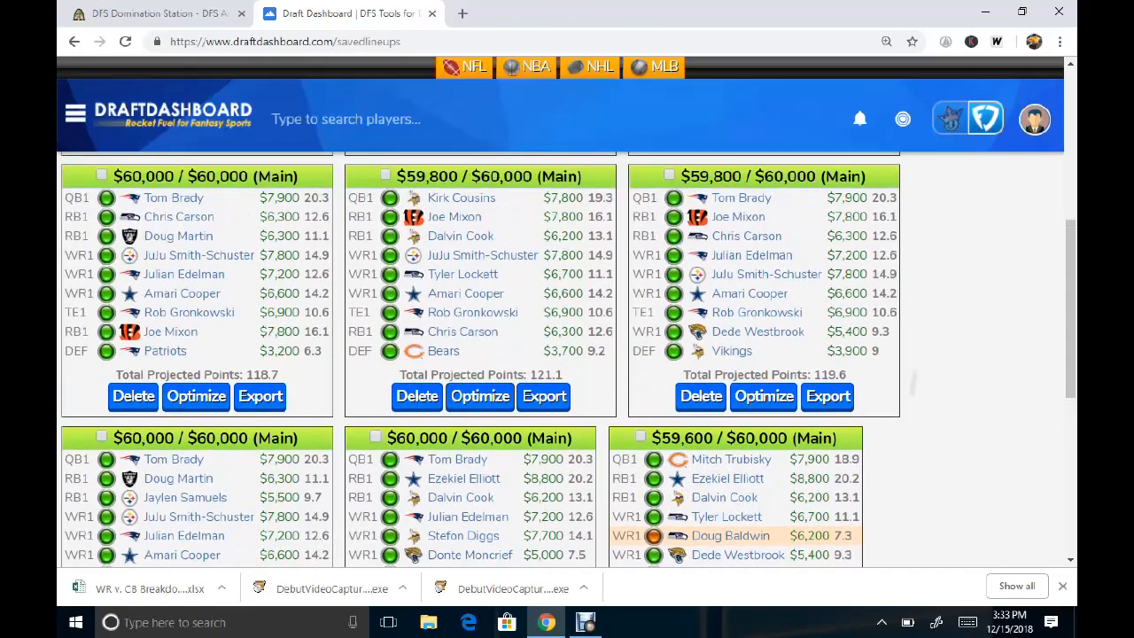
scroll(567, 358, "down", 1)
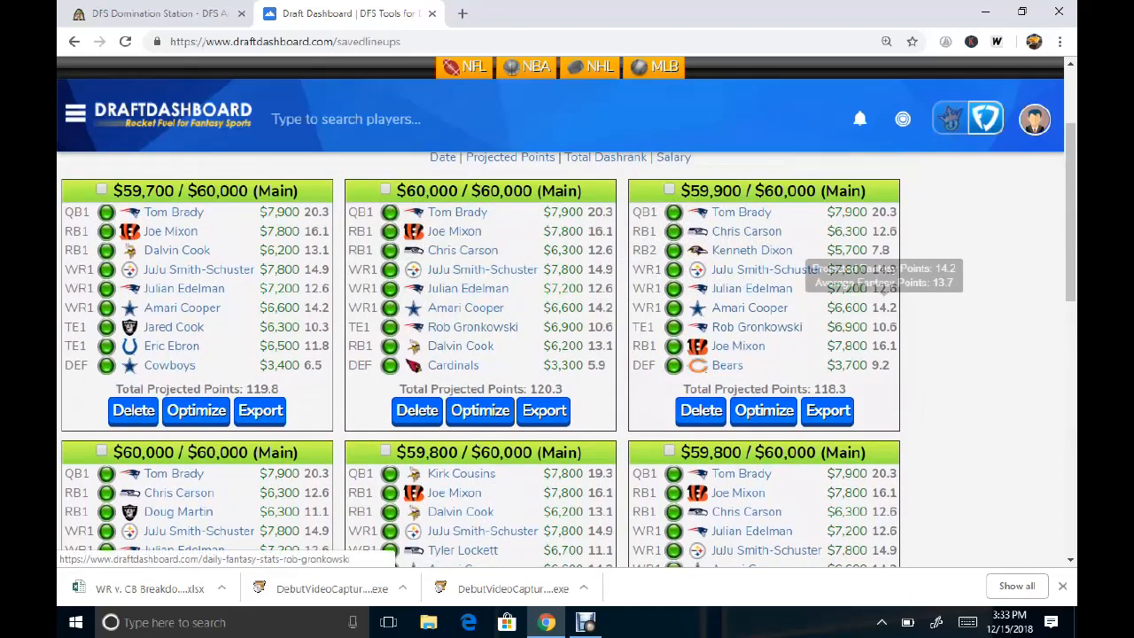
scroll(567, 359, "up", 3)
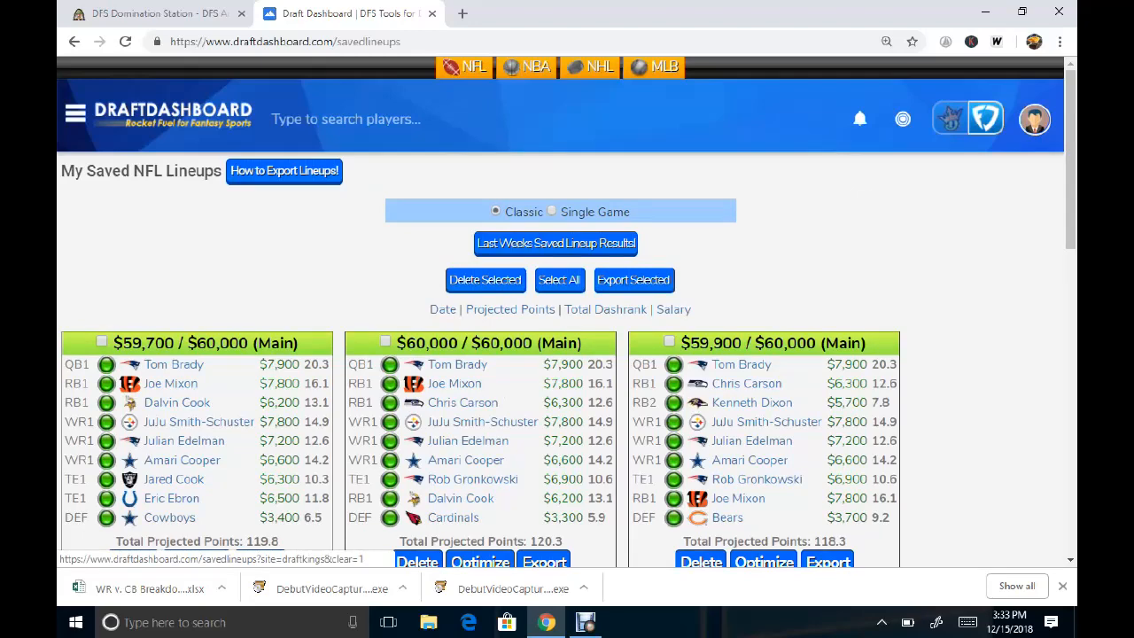
scroll(567, 354, "down", 1)
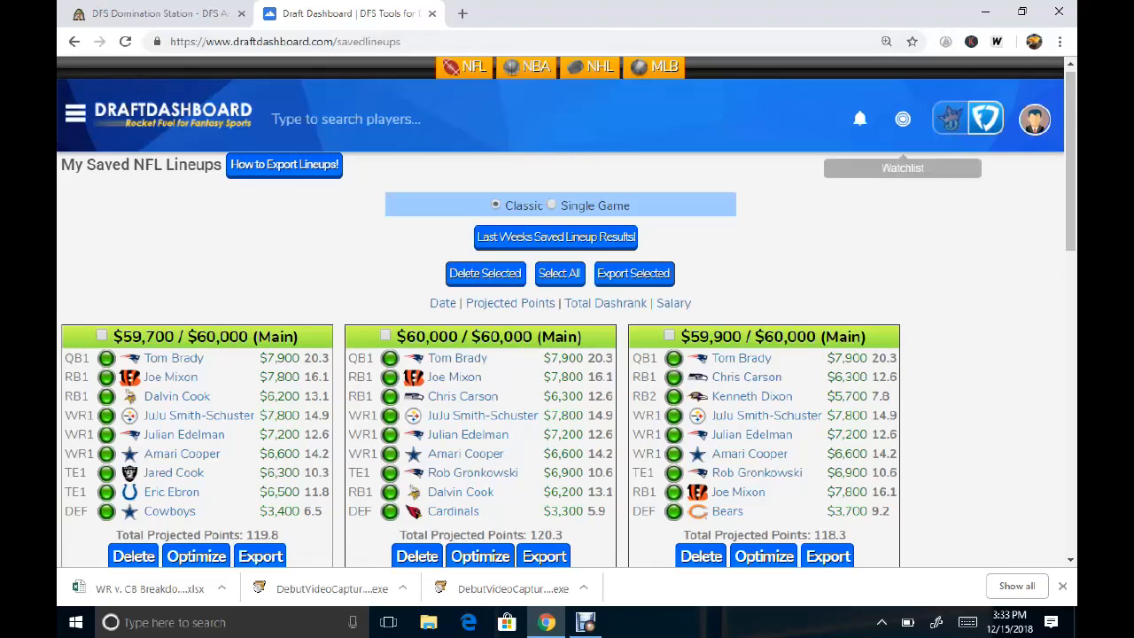
Switch the saved lineups to DraftKings and review the Main-slate lineups row by row
left_click(951, 118)
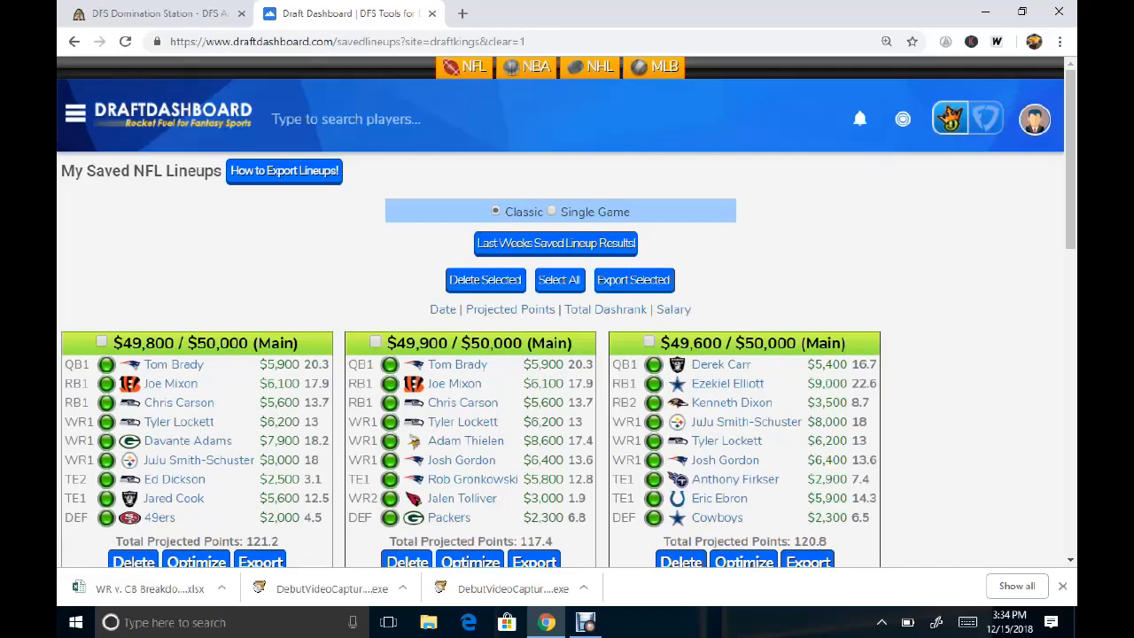
scroll(567, 355, "down", 3)
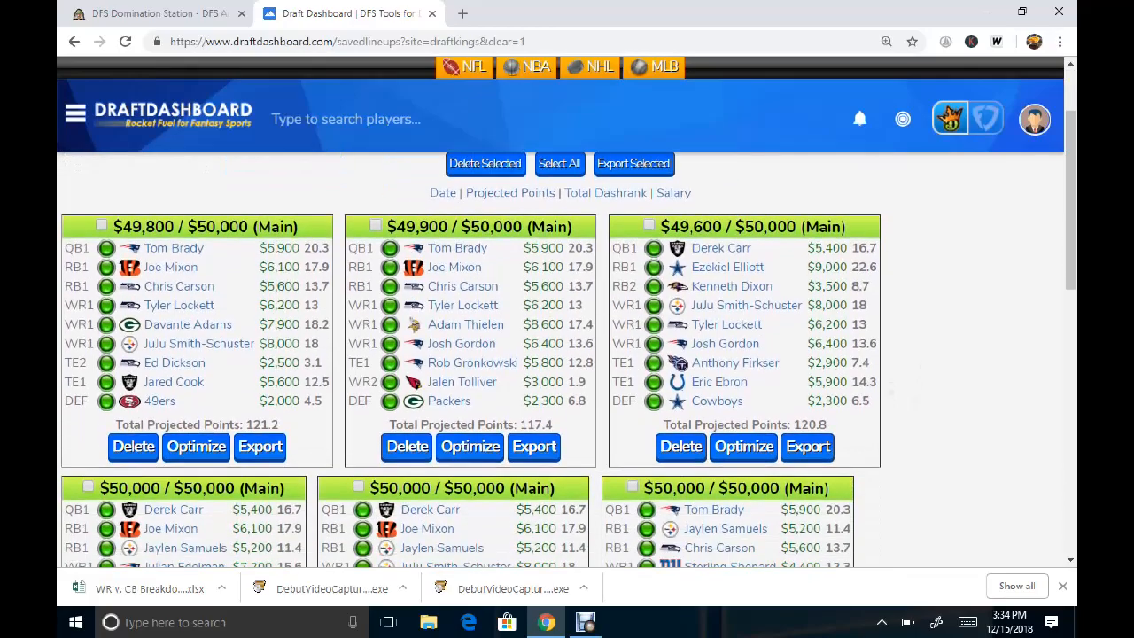
scroll(567, 354, "down", 3)
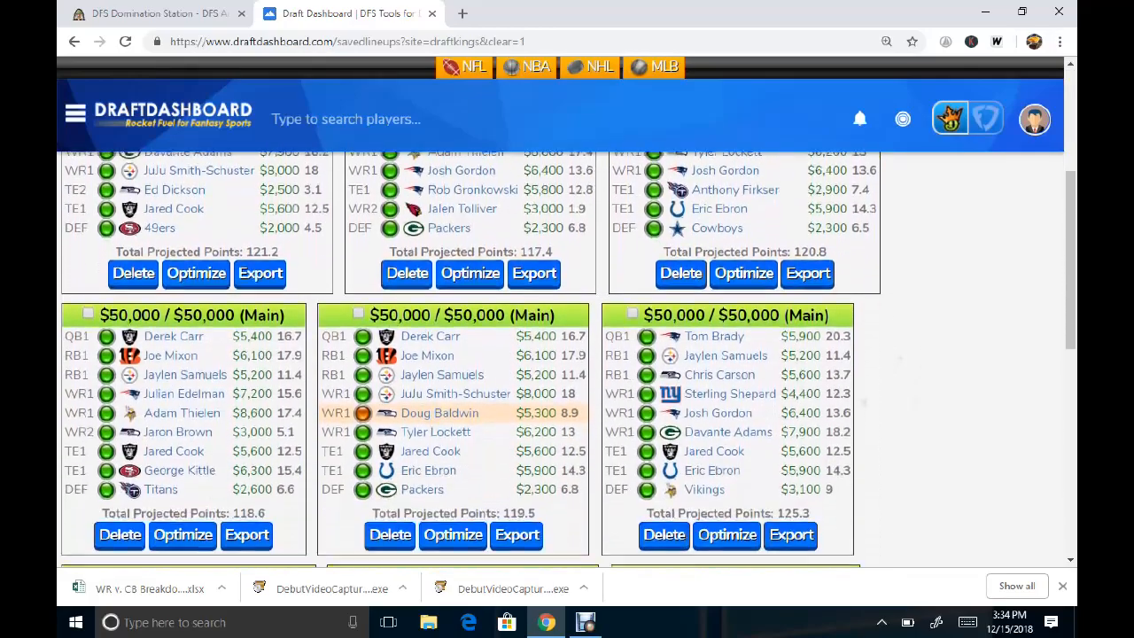
scroll(567, 354, "down", 3)
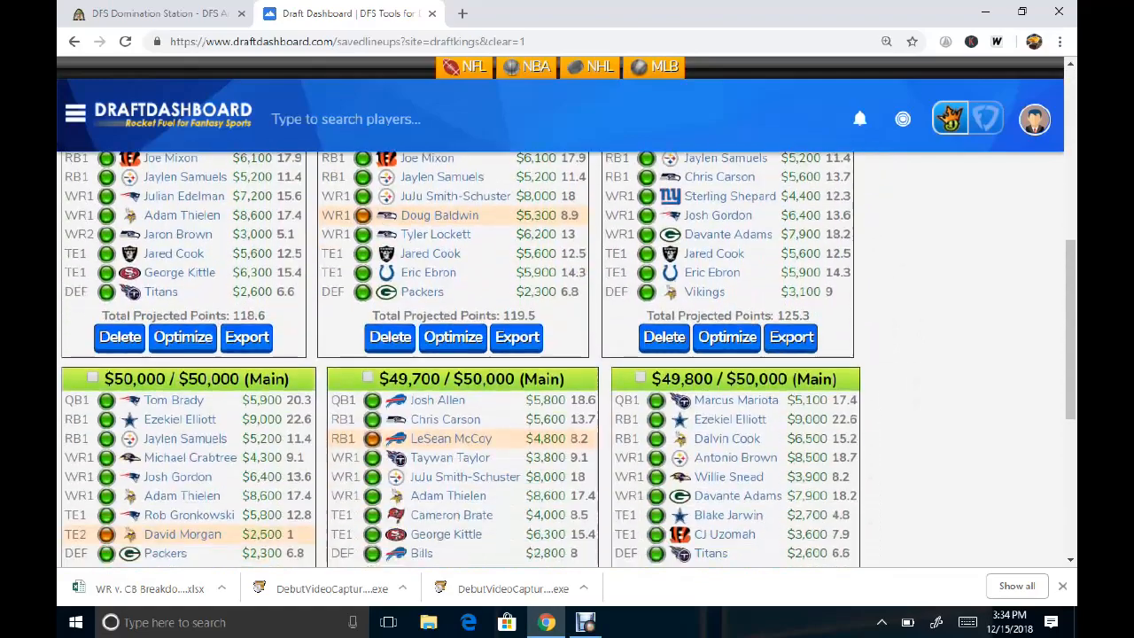
scroll(567, 355, "down", 1)
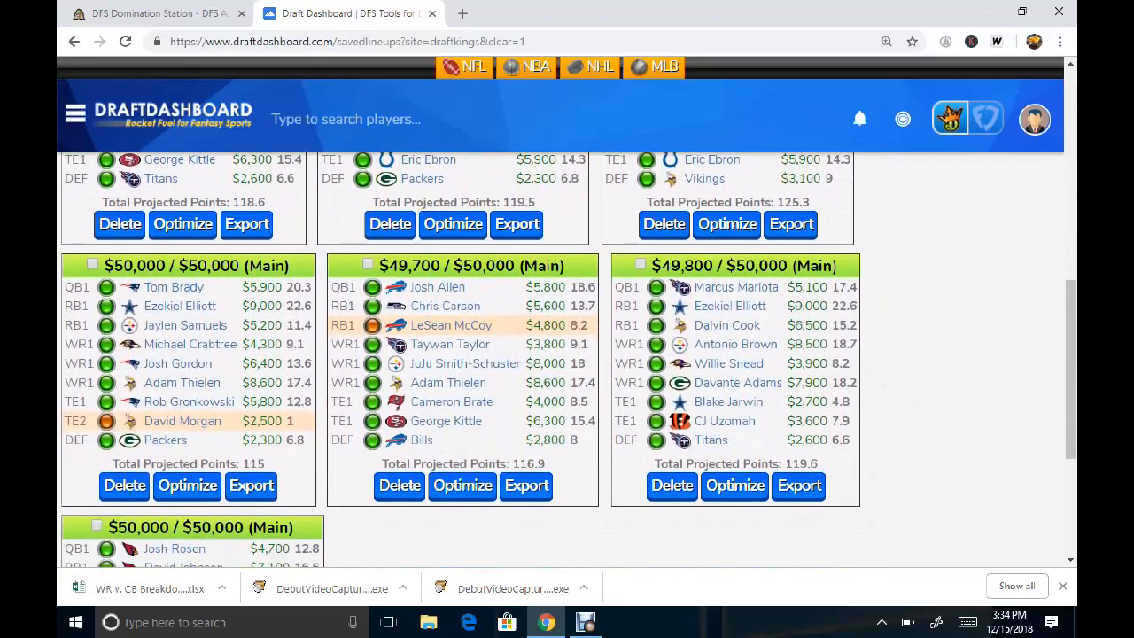
Go back over all the Main-slate DraftKings lineups, comparing their flagged players, salaries and projected points
mouse_move(843, 364)
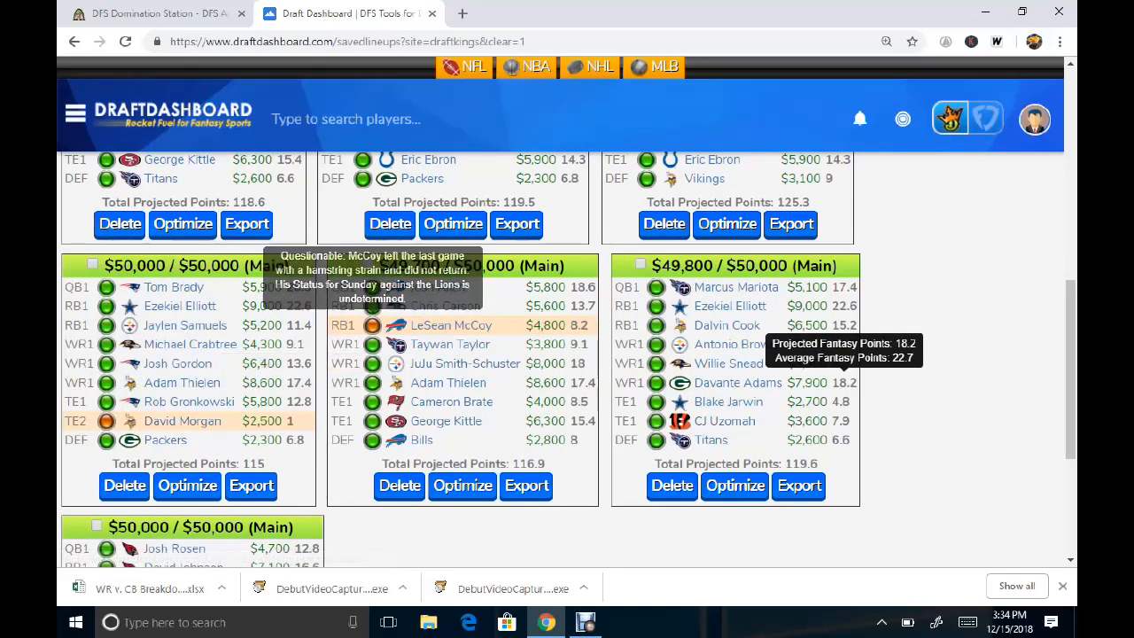
scroll(566, 357, "down", 3)
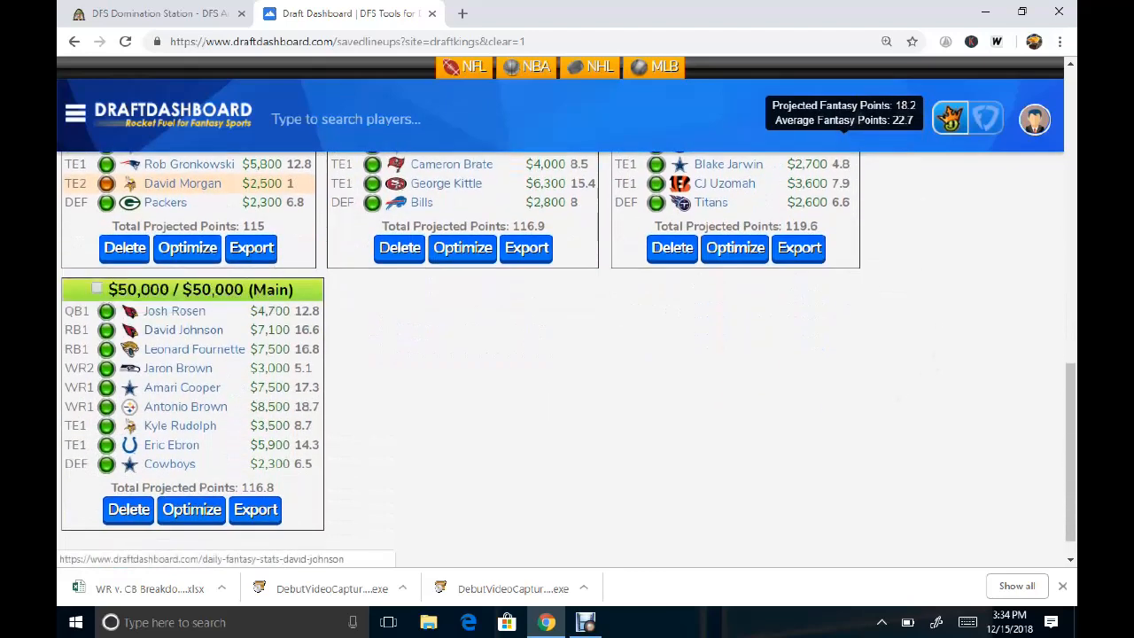
scroll(567, 358, "up", 5)
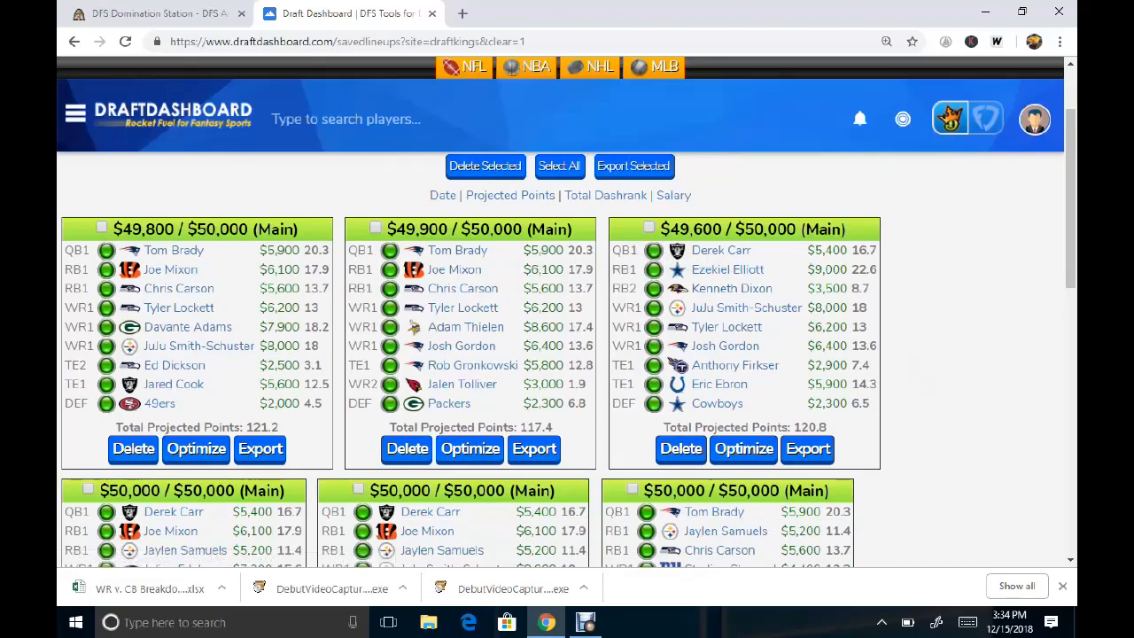
scroll(567, 354, "down", 3)
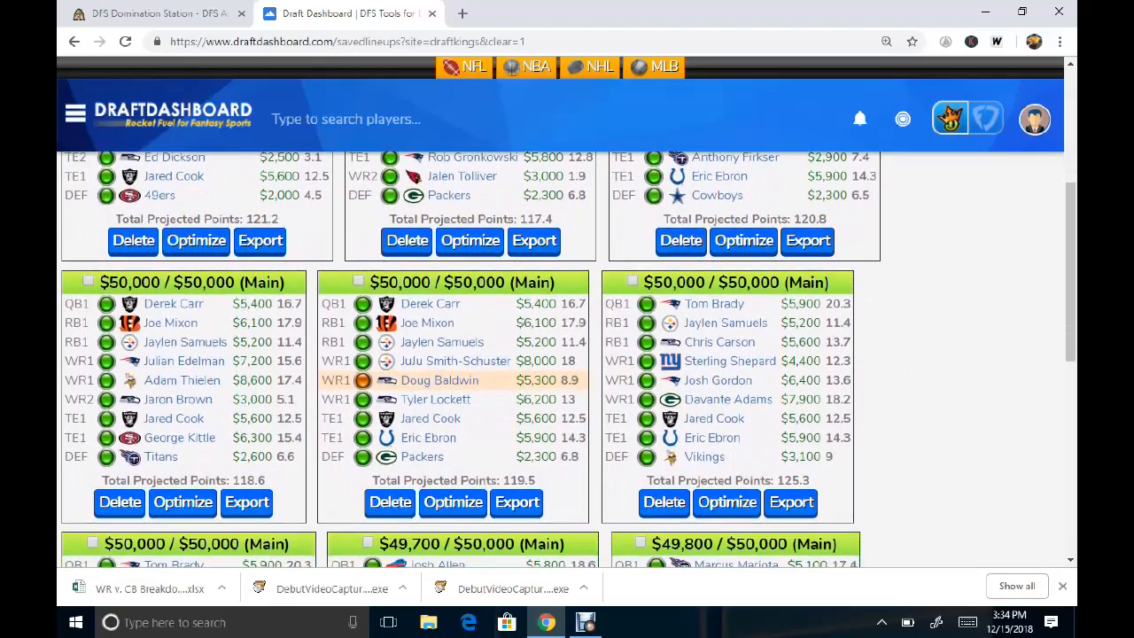
scroll(850, 407, "down", 3)
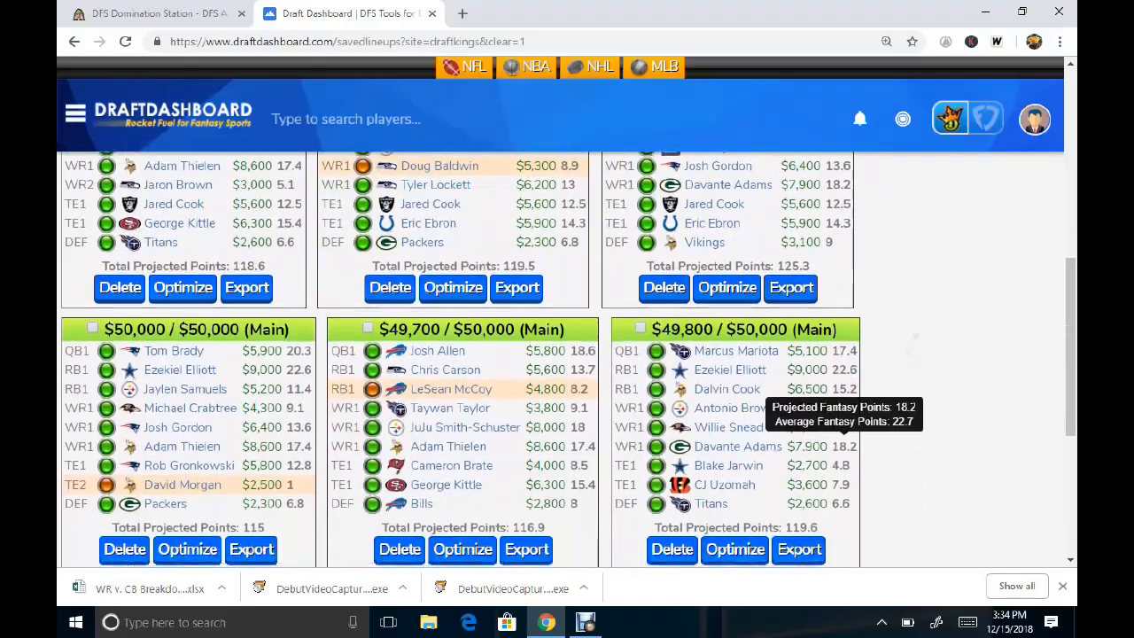
scroll(915, 341, "down", 1)
scroll(923, 319, "up", 1)
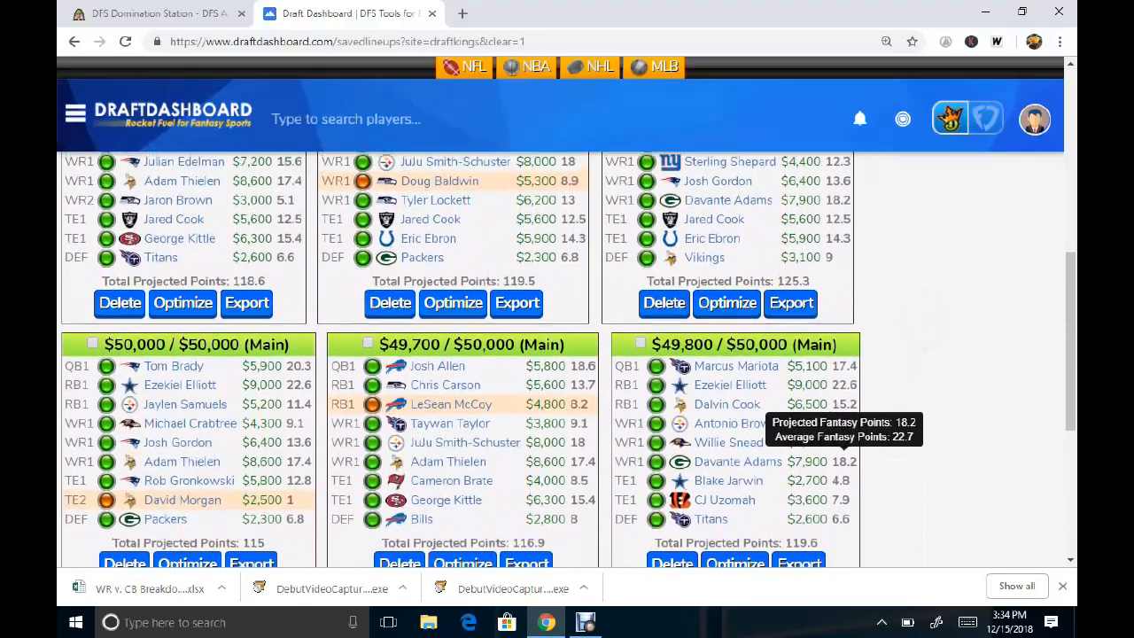
scroll(922, 332, "up", 1)
scroll(923, 341, "down", 1)
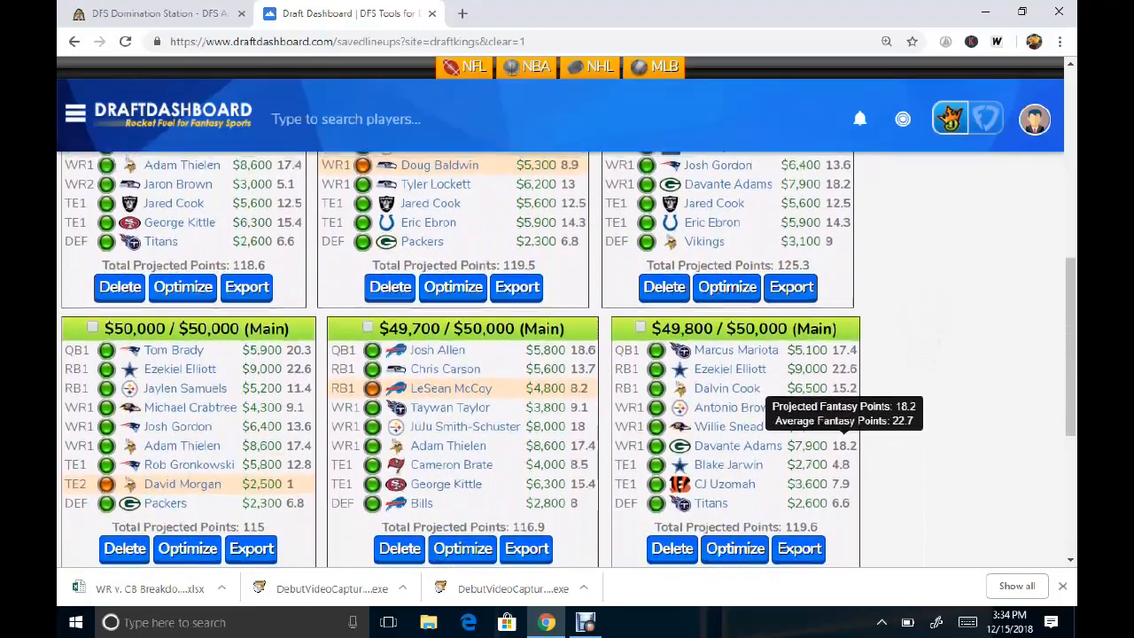
scroll(923, 341, "up", 1)
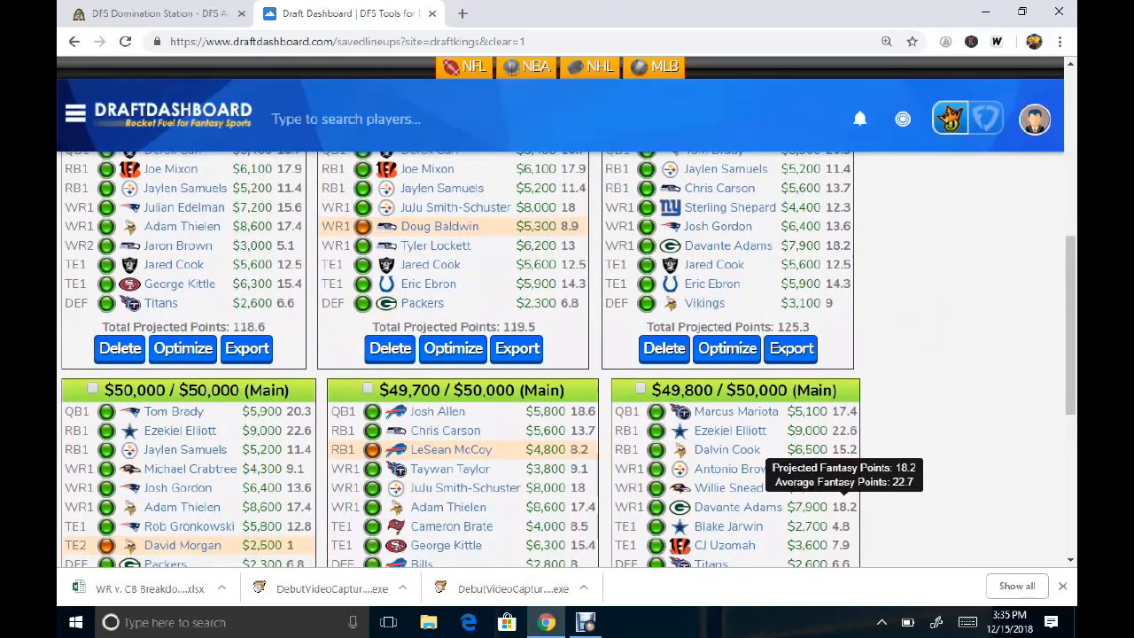
scroll(842, 461, "up", 2)
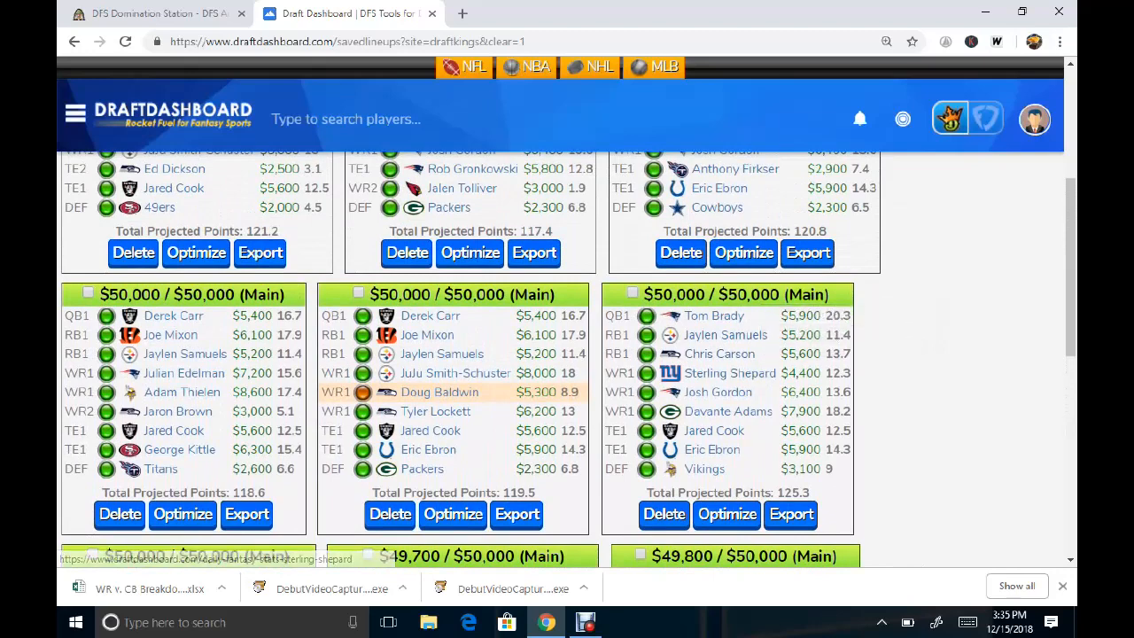
mouse_move(836, 373)
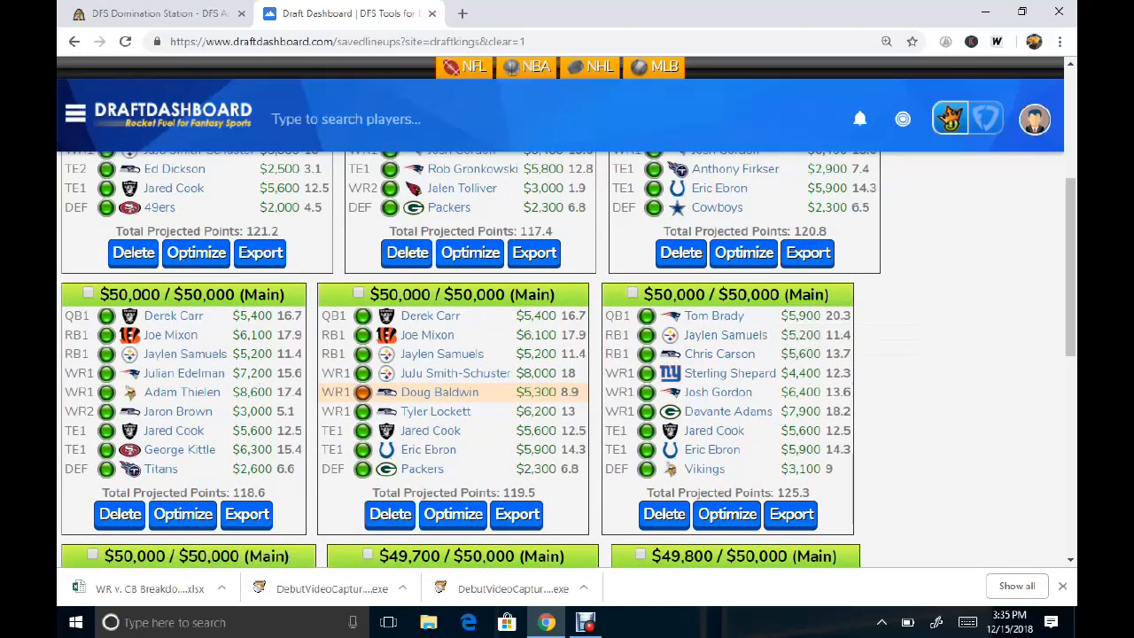
Switch to DFS Domination Station and load the DraftKings NFL Main slate for 2018-12-16
left_click(150, 13)
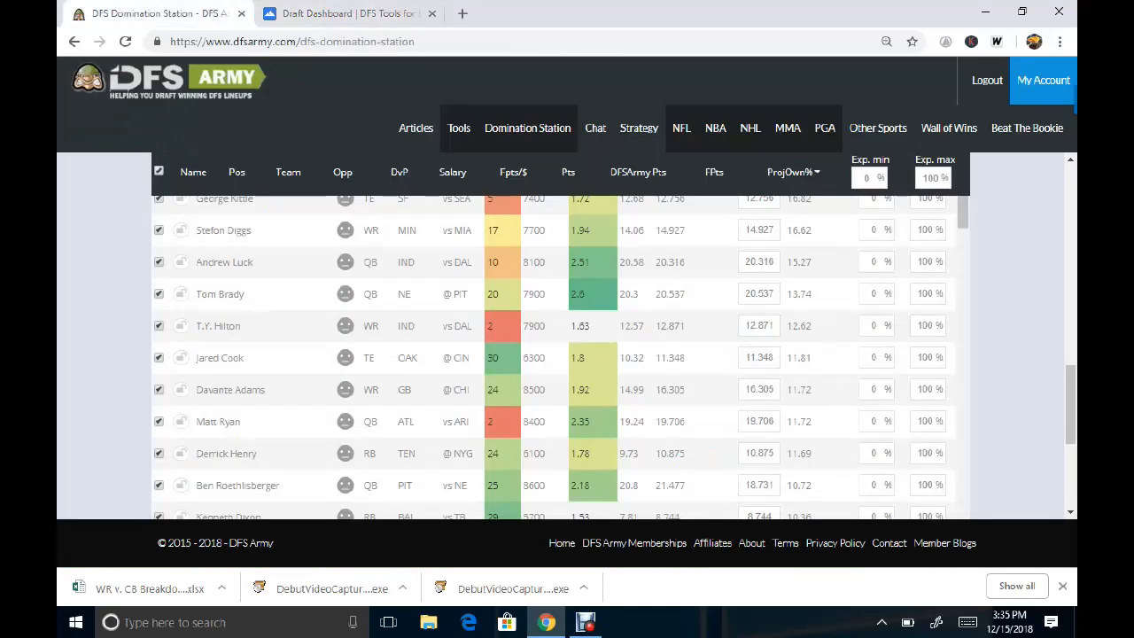
scroll(345, 257, "up", 4)
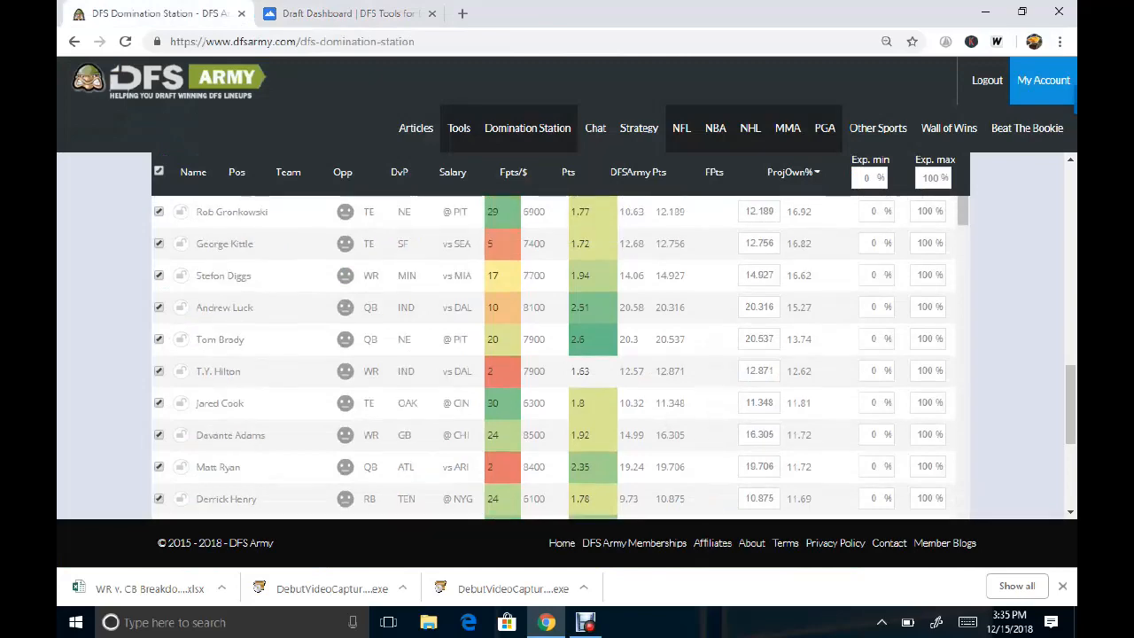
scroll(345, 257, "up", 1)
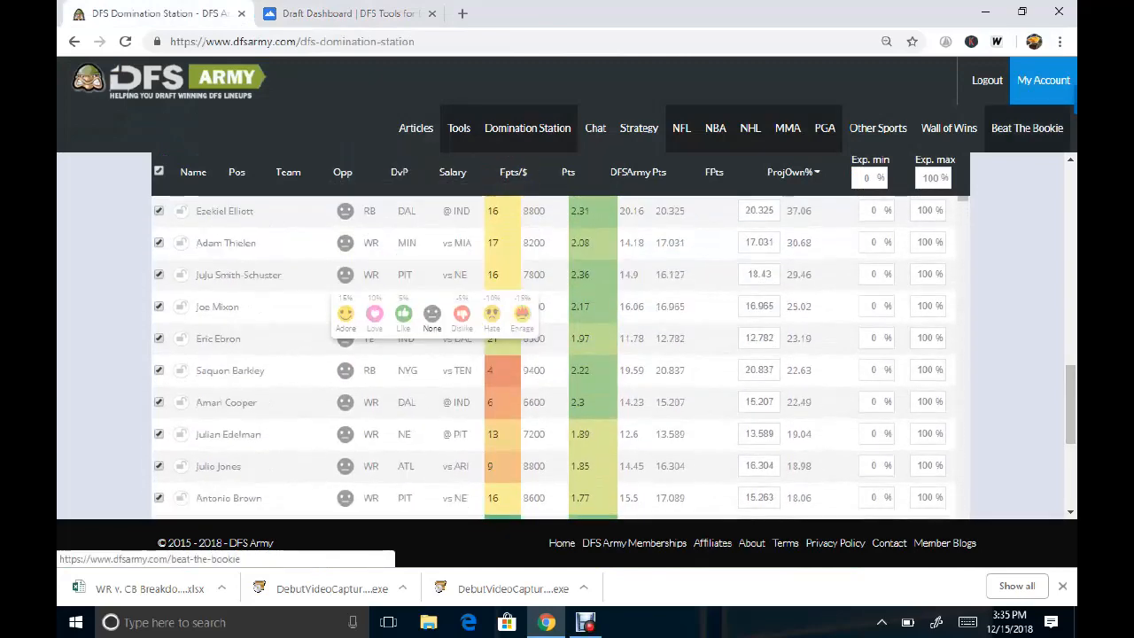
left_click_drag(1070, 404, 1070, 181)
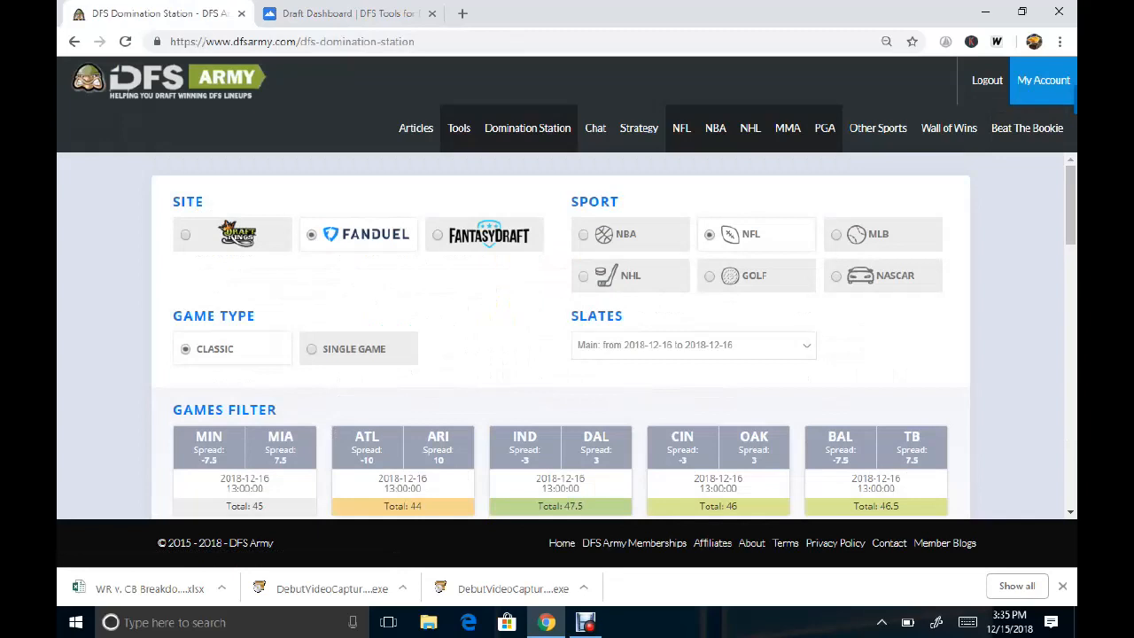
left_click(232, 234)
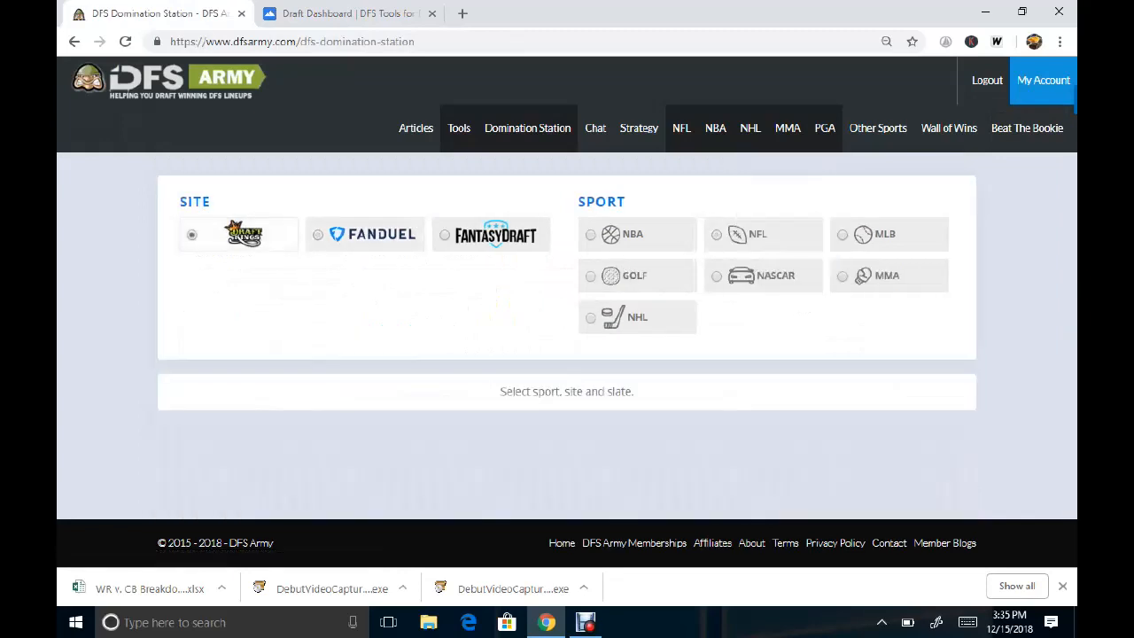
left_click(758, 235)
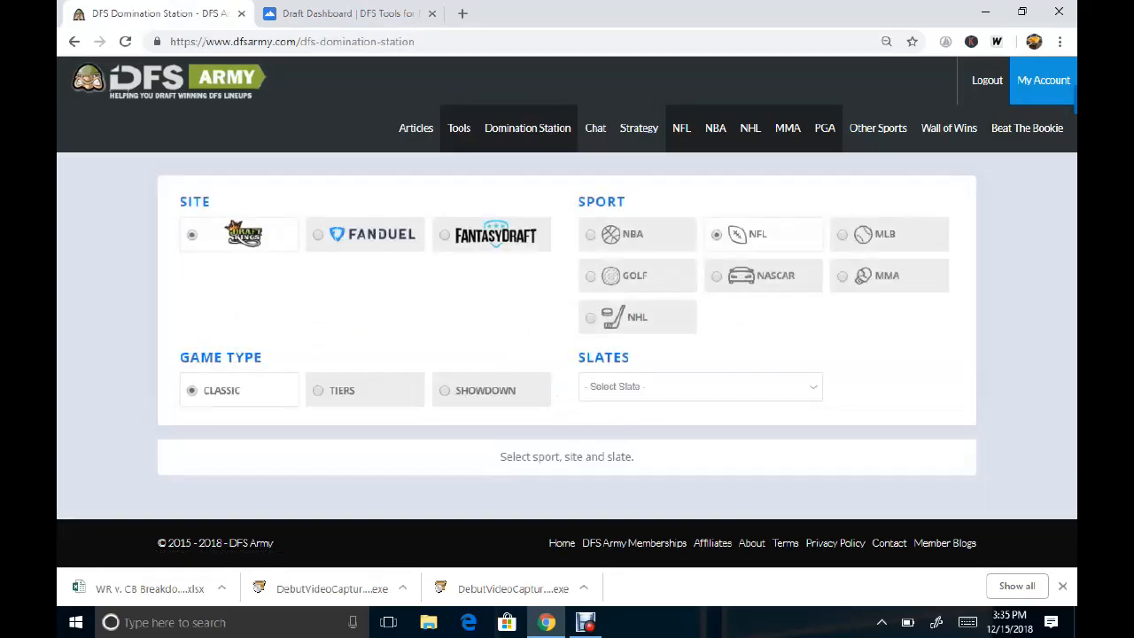
left_click(700, 387)
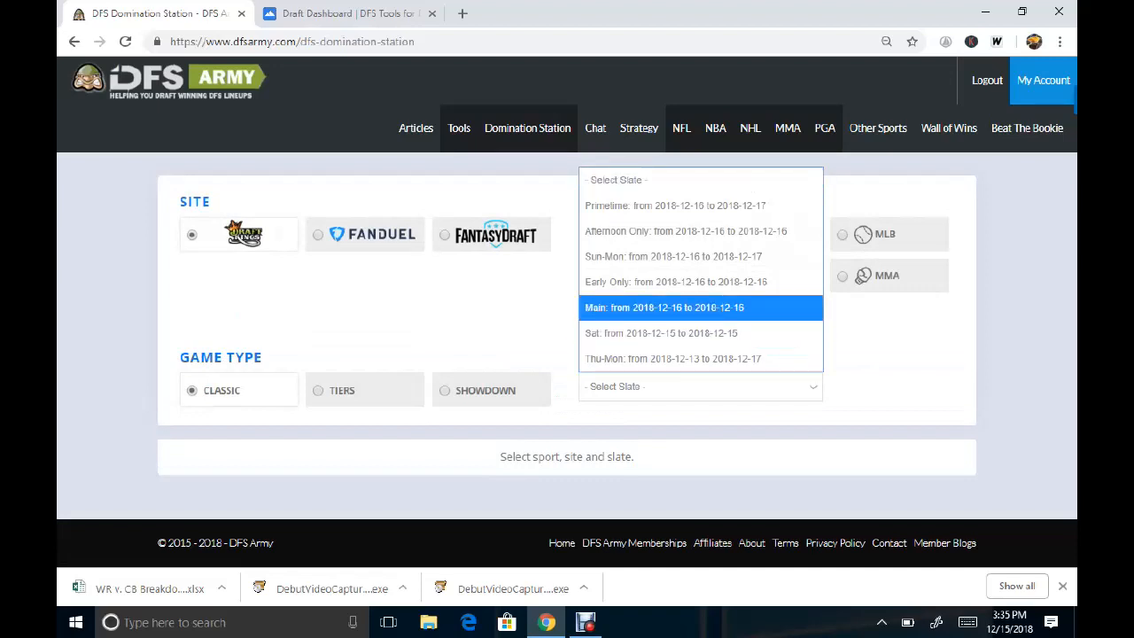
left_click(664, 308)
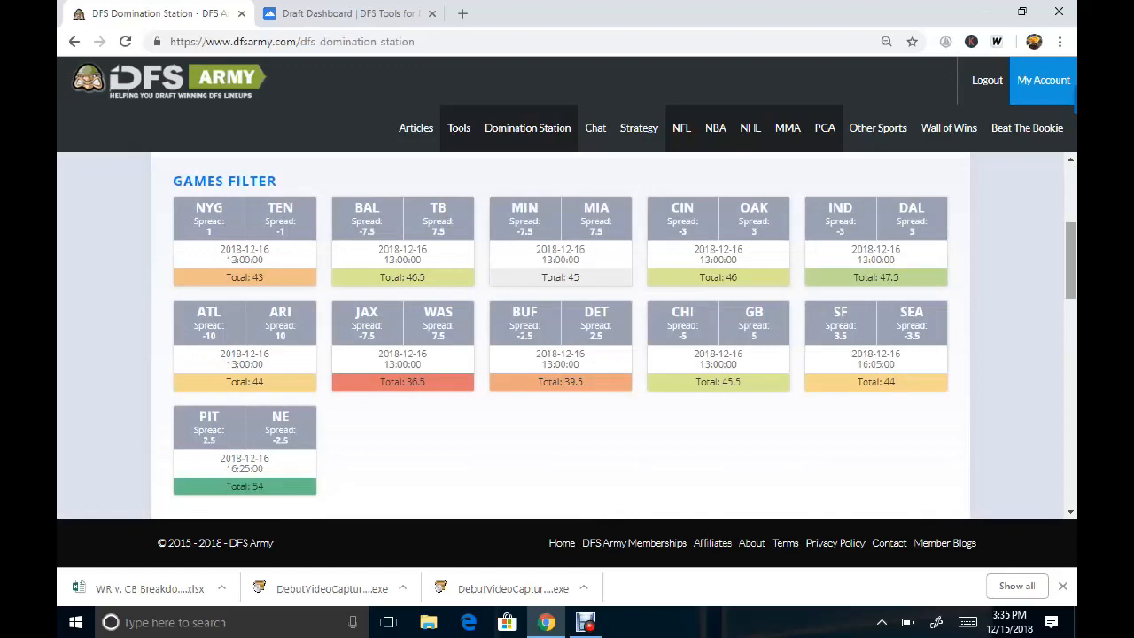
Sort the full DraftKings player list by projected ownership, highest first
scroll(560, 336, "down", 7)
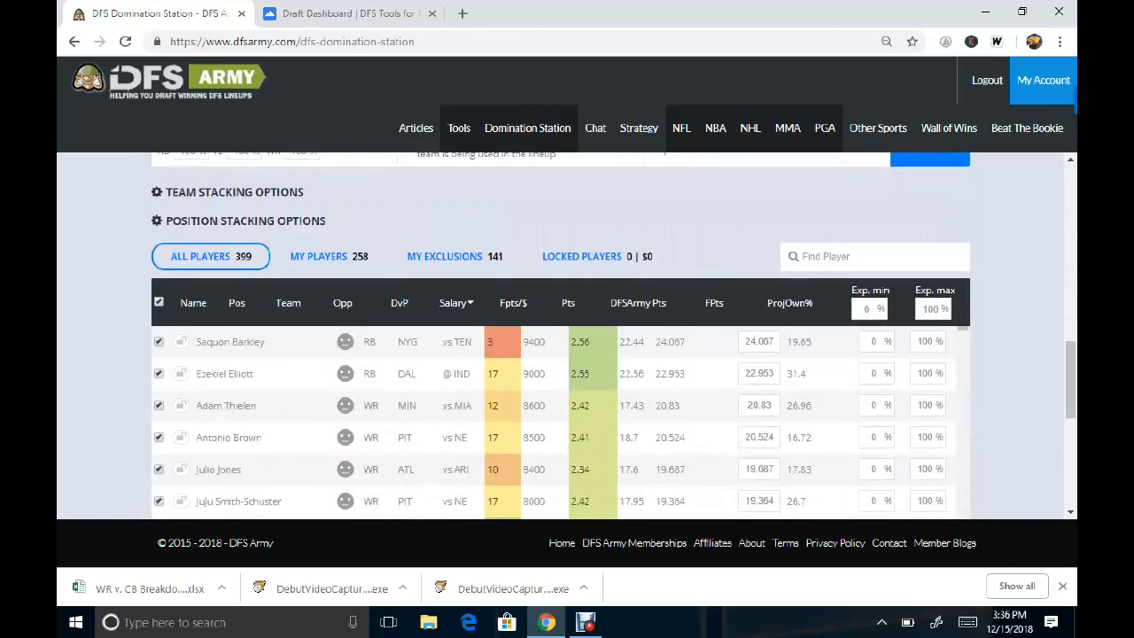
scroll(560, 423, "down", 1)
scroll(560, 422, "up", 1)
scroll(559, 337, "up", 2)
scroll(560, 337, "down", 1)
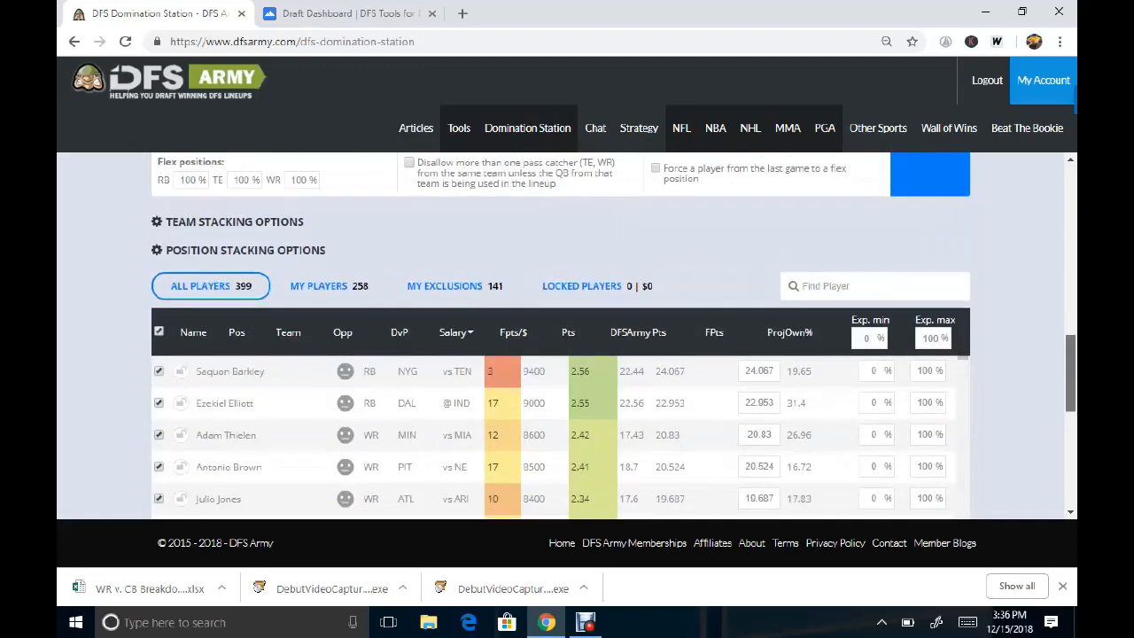
scroll(560, 337, "down", 2)
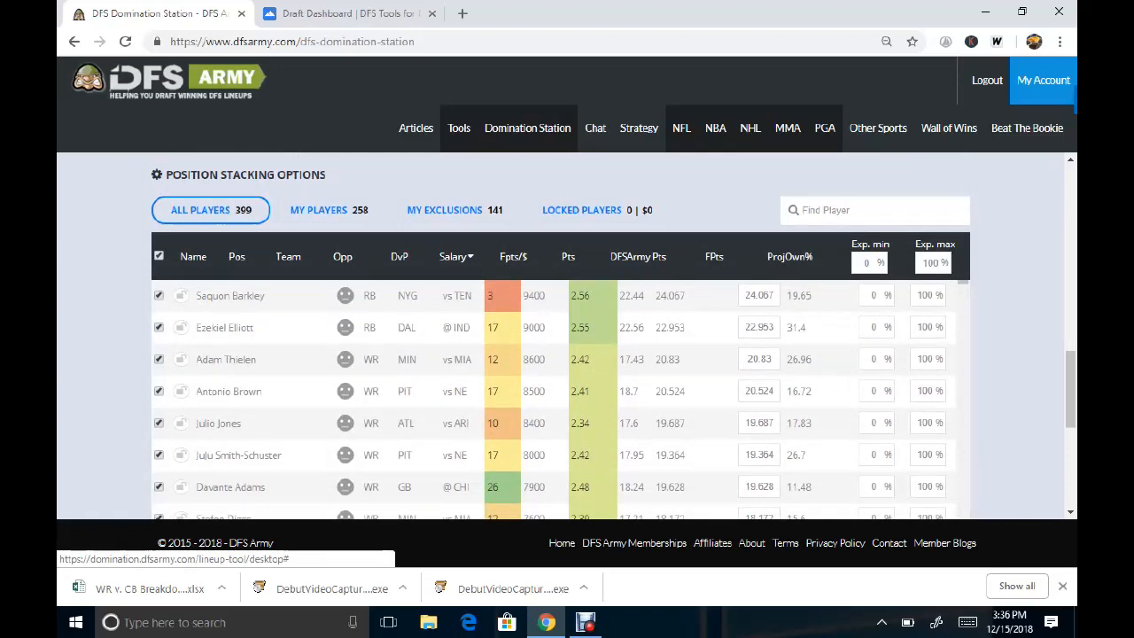
left_click(789, 256)
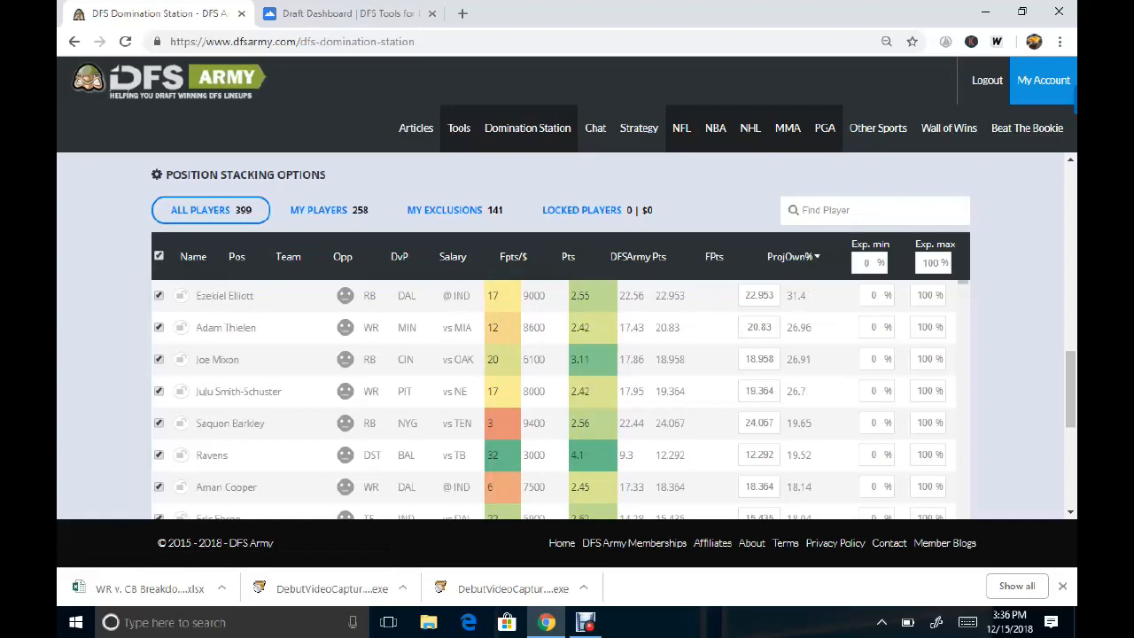
Examine the projected ownership, salary and projected points of the most heavily owned DraftKings players down the list
scroll(561, 398, "down", 1)
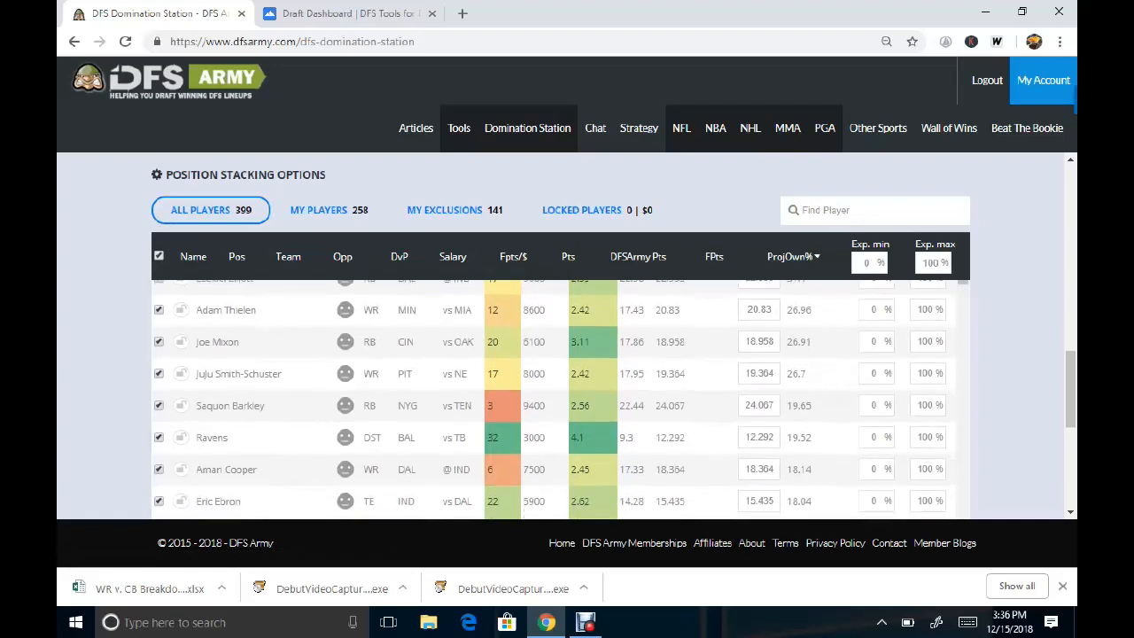
scroll(558, 398, "down", 2)
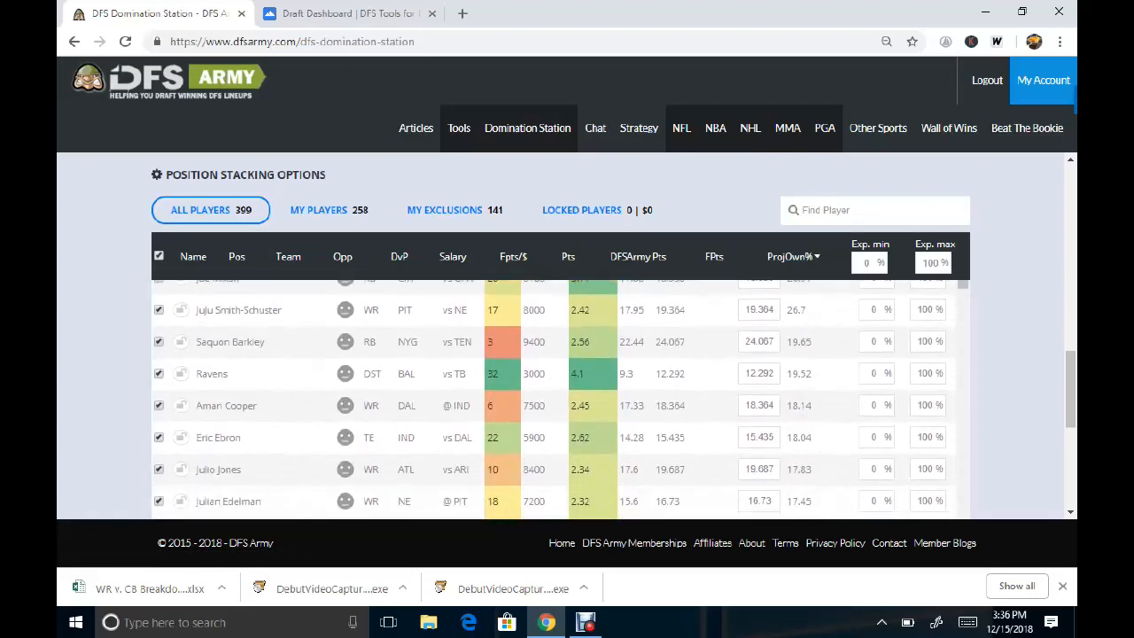
scroll(560, 399, "down", 2)
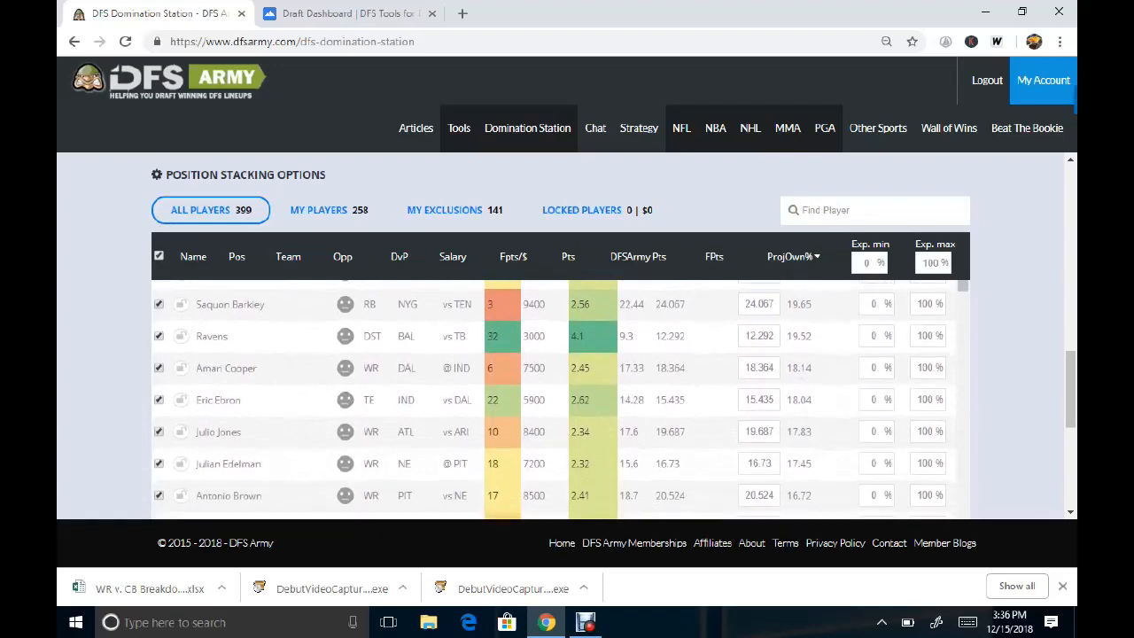
scroll(554, 398, "down", 1)
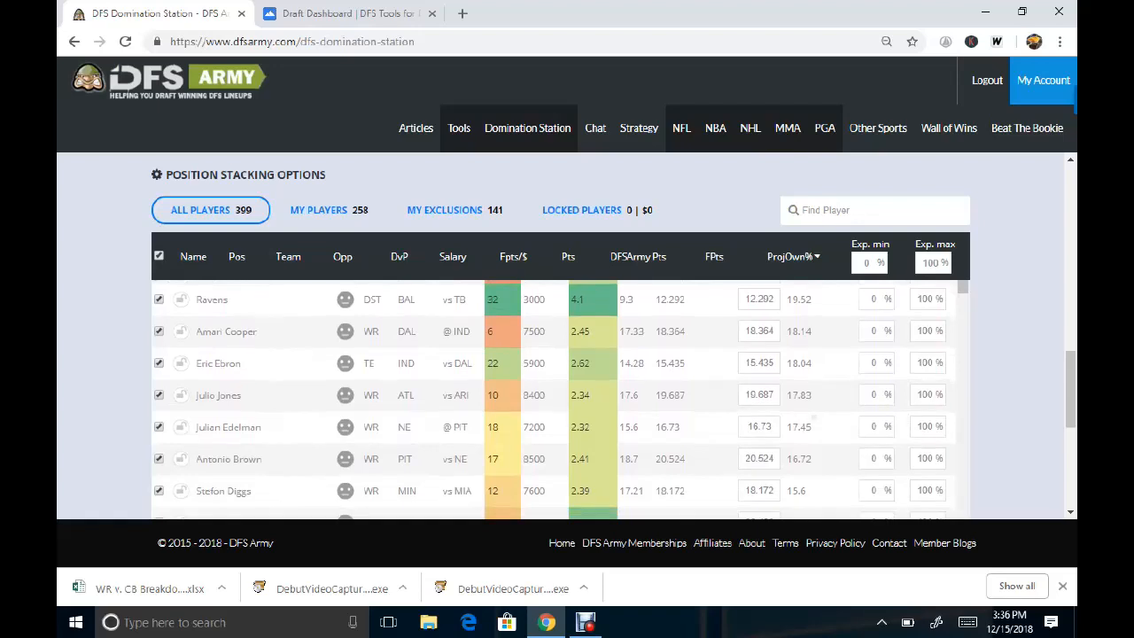
scroll(554, 399, "down", 1)
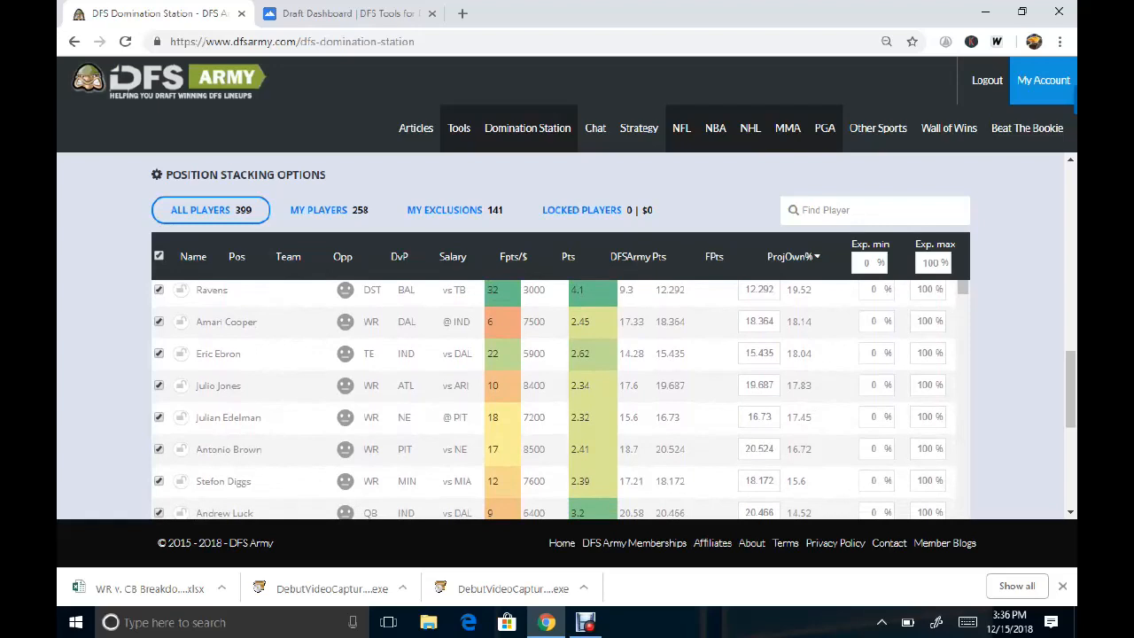
scroll(558, 398, "down", 3)
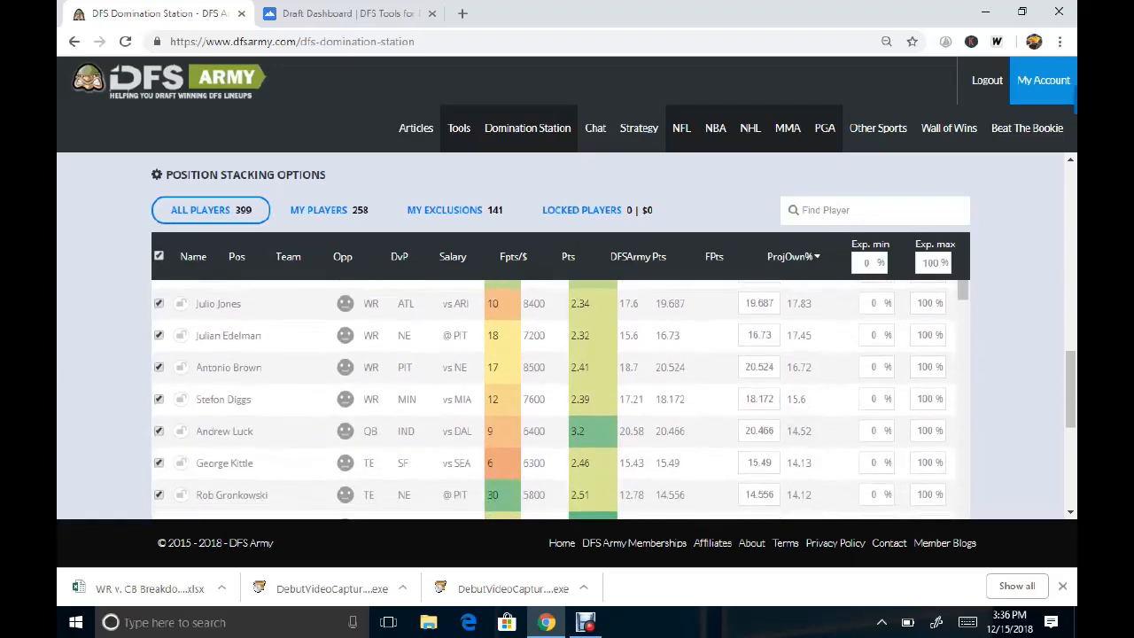
scroll(558, 398, "down", 1)
scroll(558, 399, "down", 1)
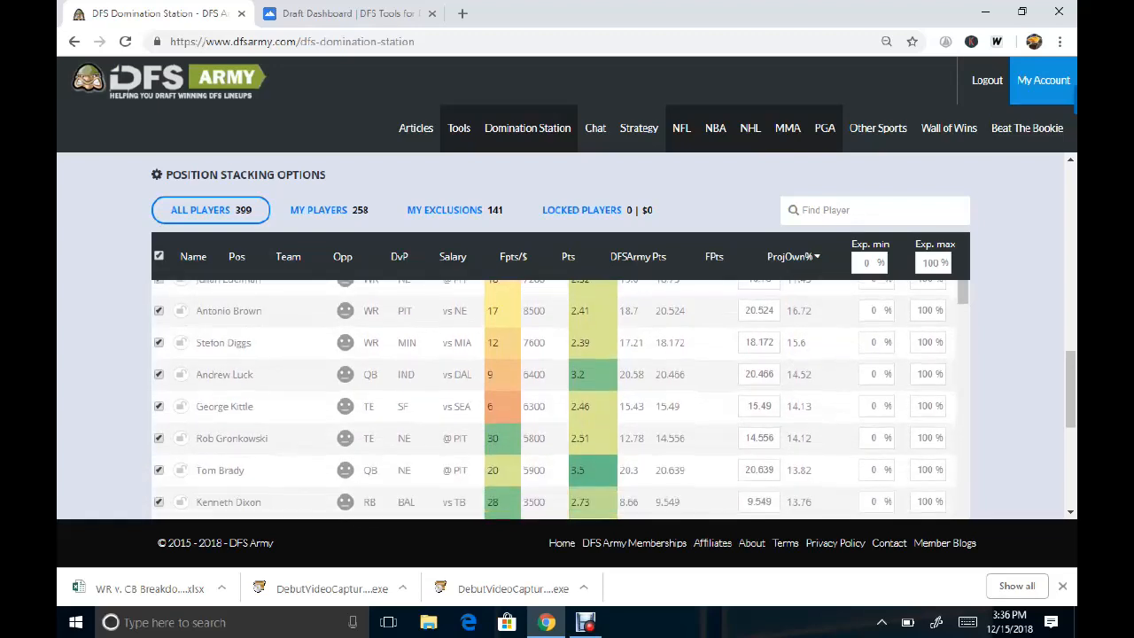
scroll(558, 399, "down", 2)
scroll(558, 398, "down", 1)
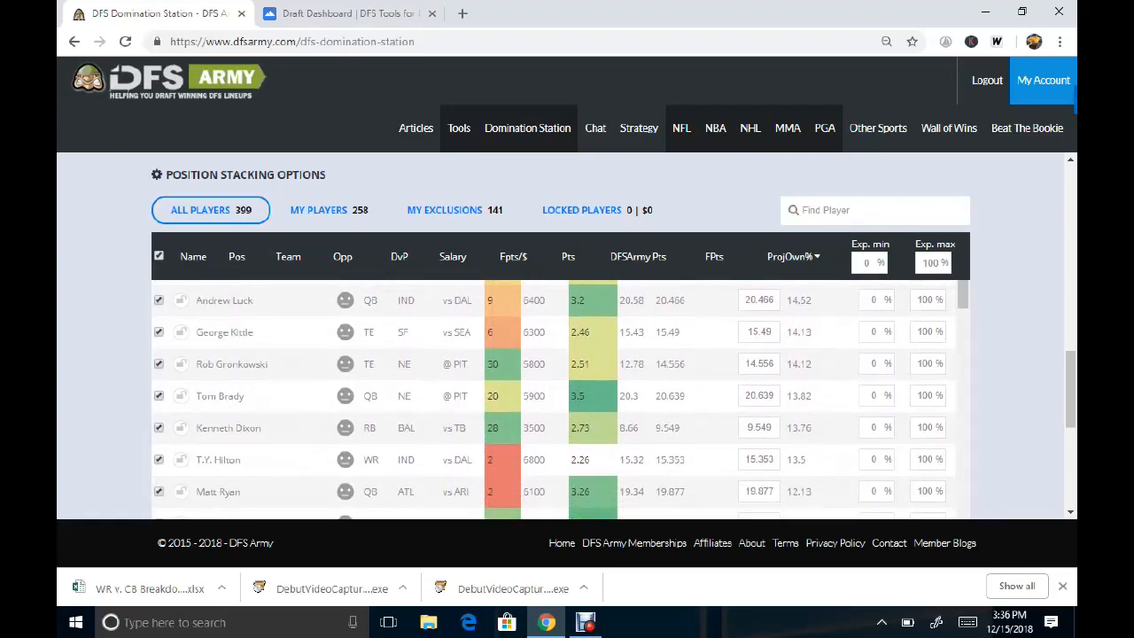
scroll(558, 398, "down", 2)
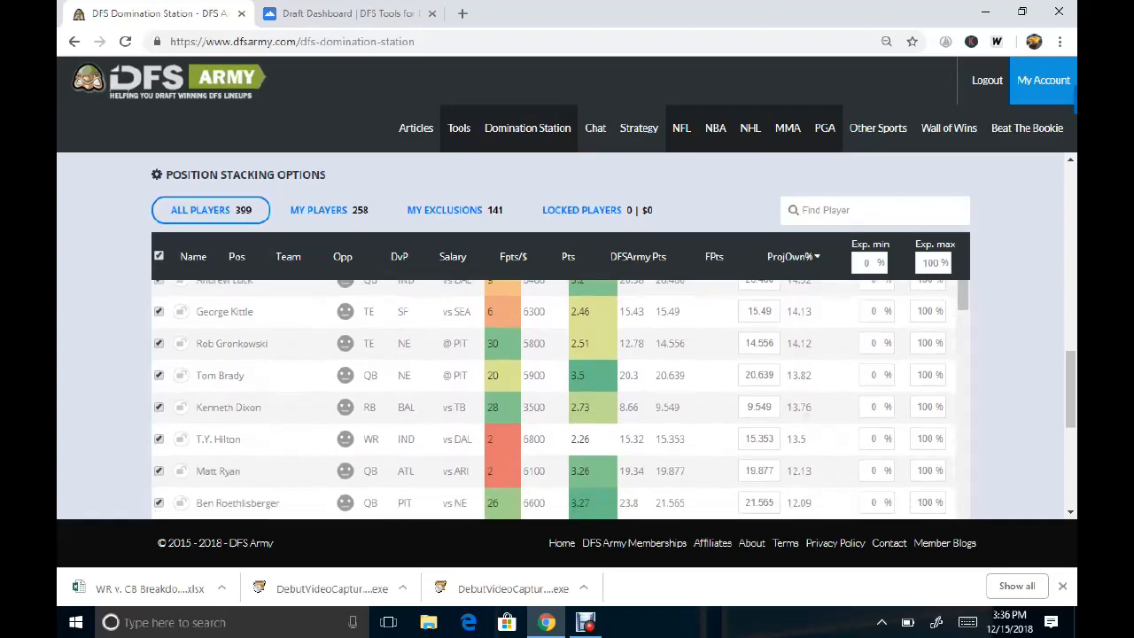
scroll(558, 399, "down", 1)
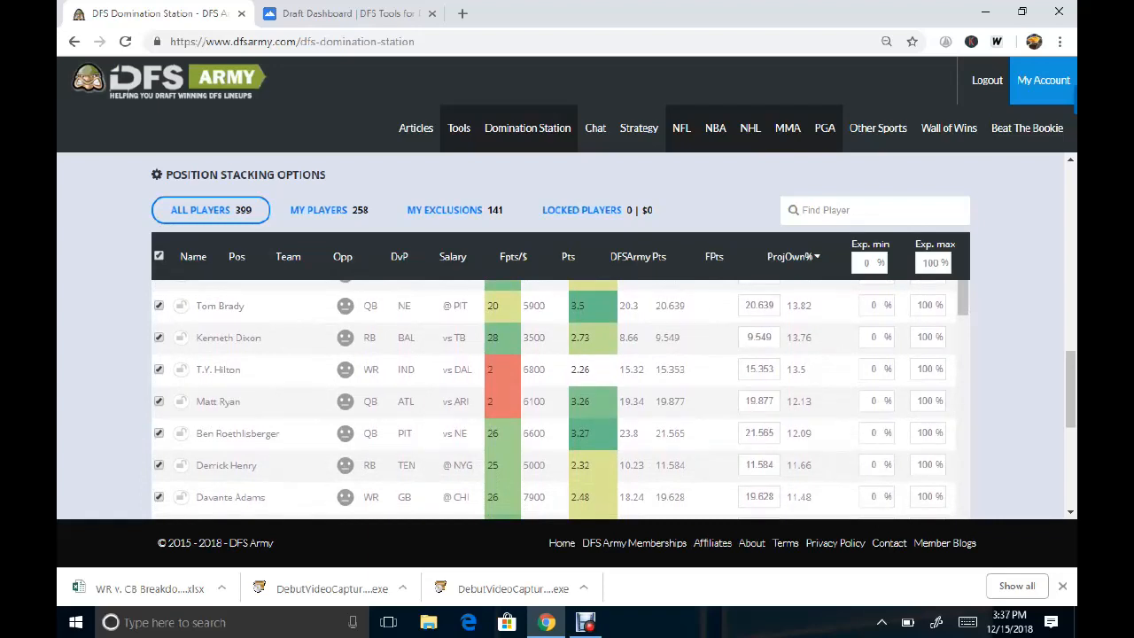
scroll(558, 399, "down", 1)
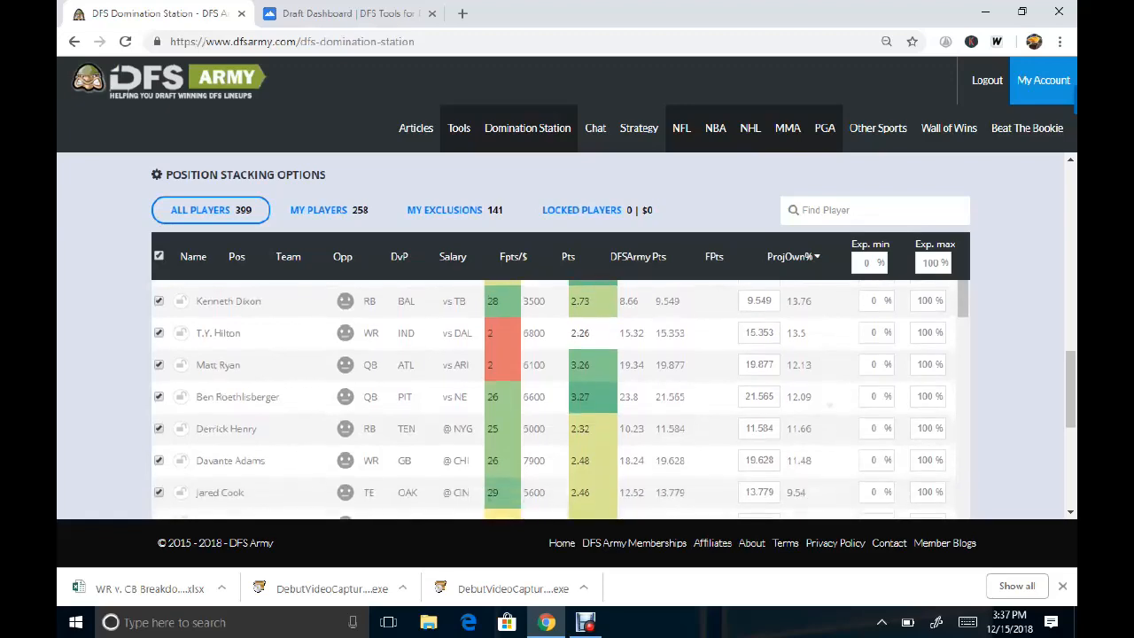
scroll(558, 399, "down", 1)
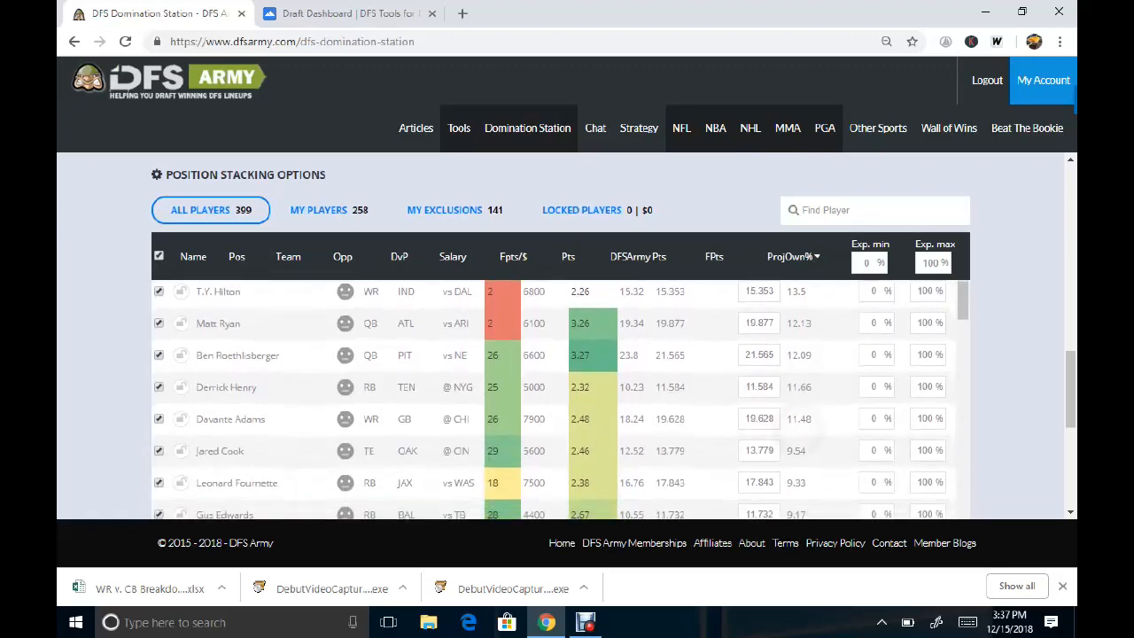
scroll(558, 399, "down", 1)
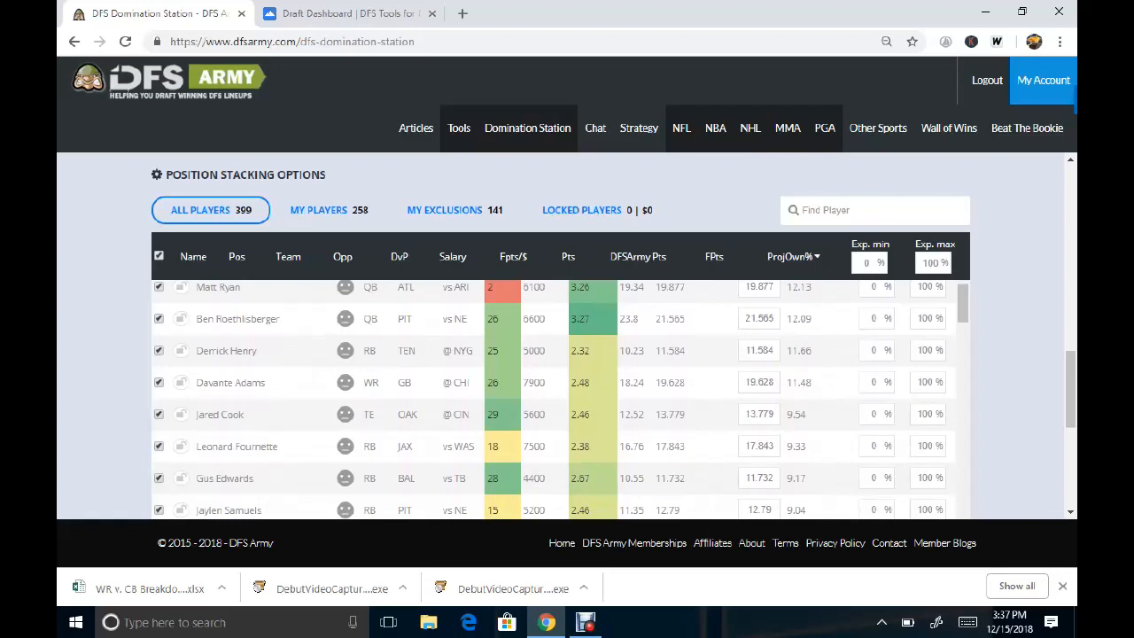
Examine the projected ownership of the moderately owned DraftKings players, from about 12% down to about 5%, and return to the list's start
scroll(558, 398, "down", 1)
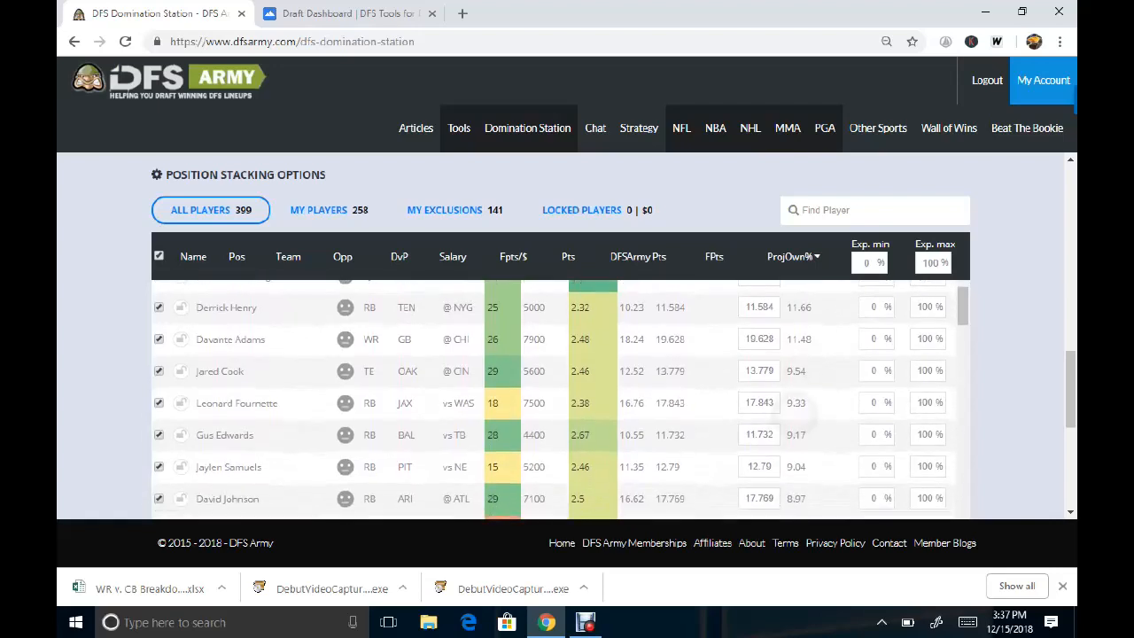
scroll(558, 399, "down", 1)
scroll(558, 399, "down", 1)
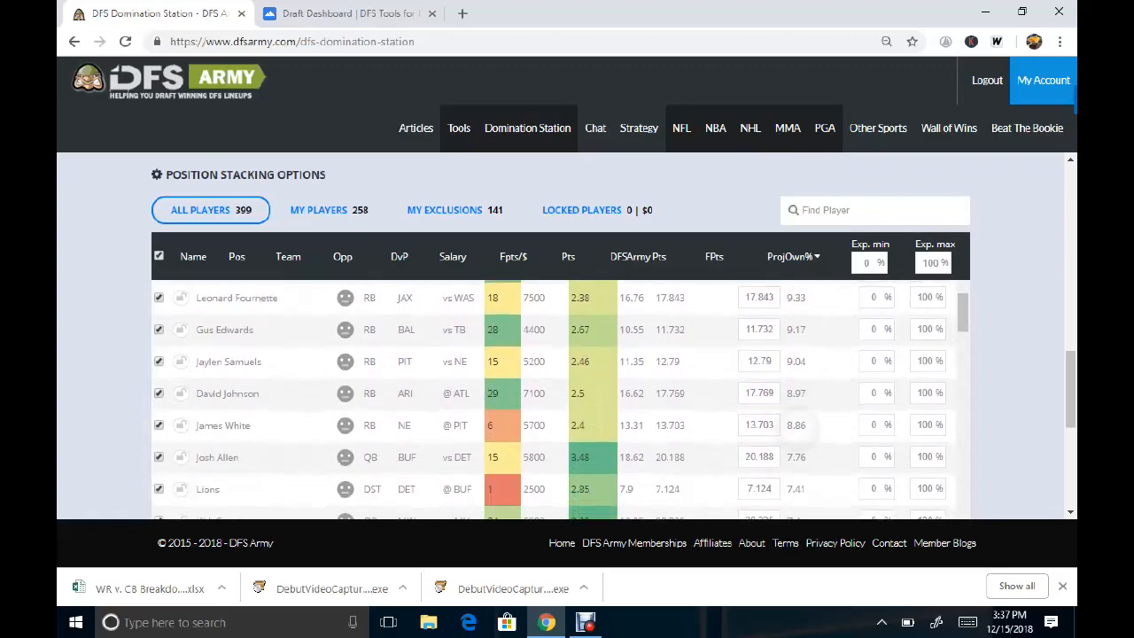
scroll(558, 398, "down", 1)
scroll(558, 398, "down", 1)
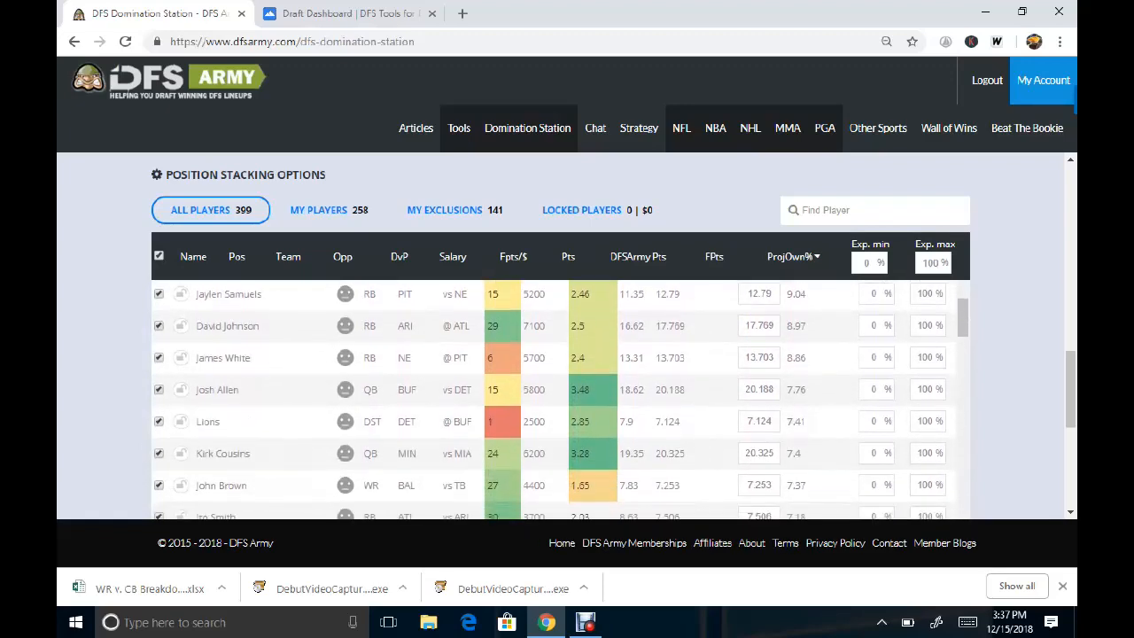
scroll(558, 399, "down", 1)
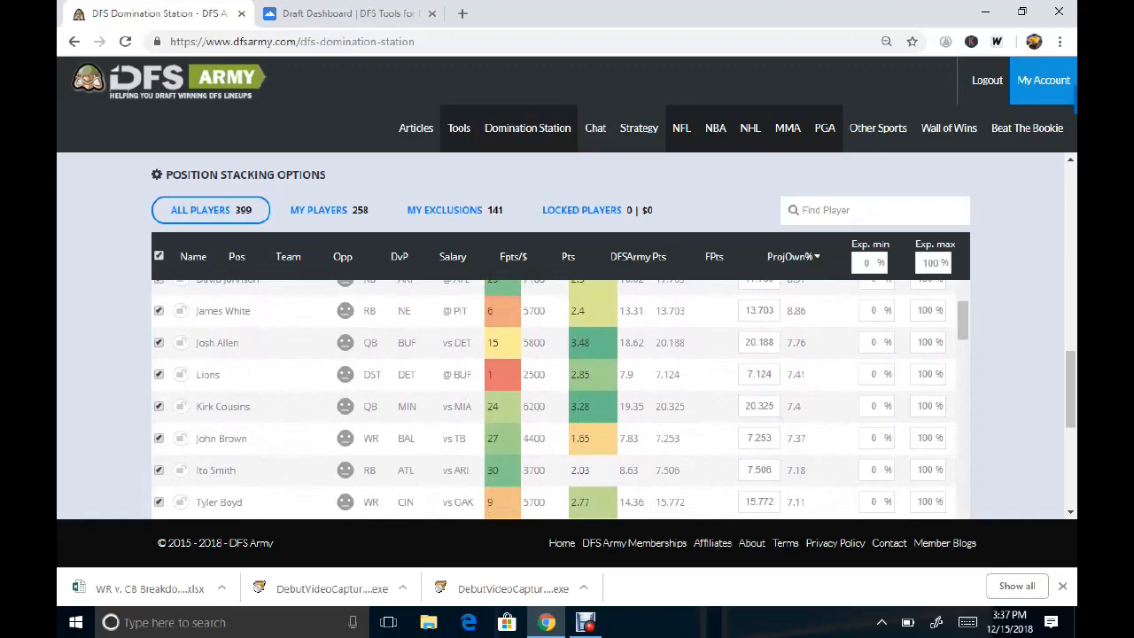
scroll(759, 393, "down", 2)
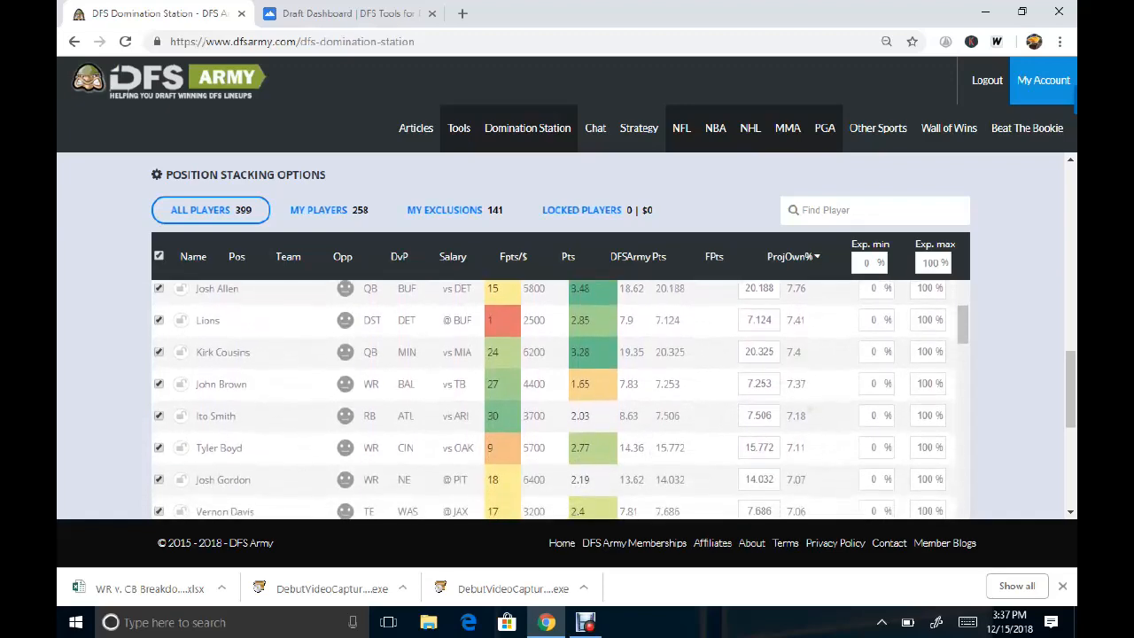
scroll(759, 393, "down", 2)
scroll(759, 392, "down", 2)
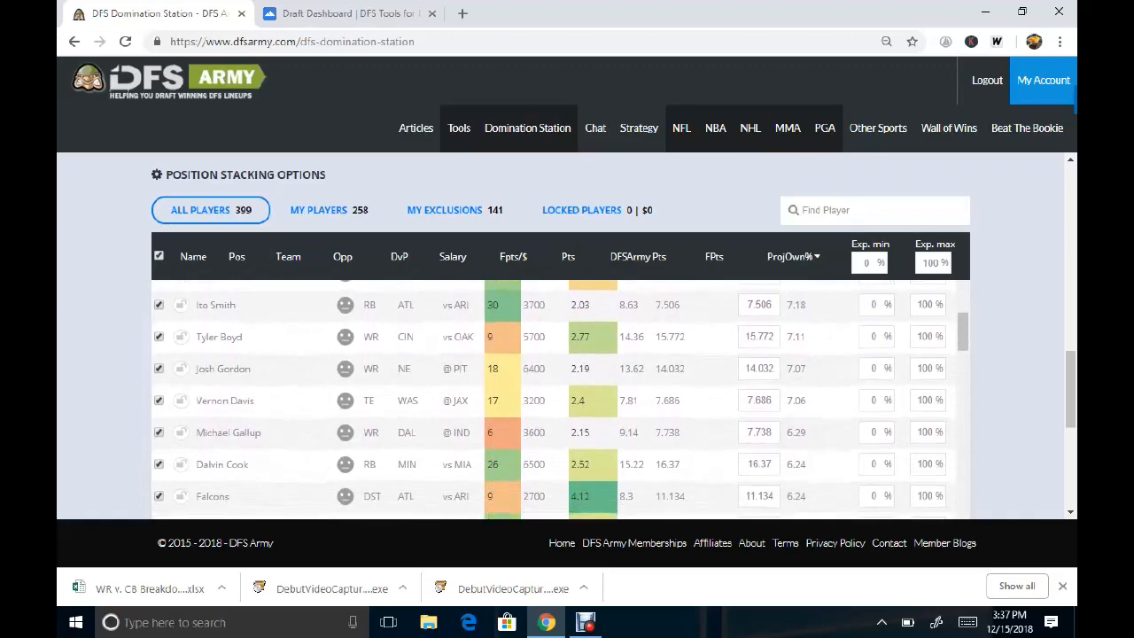
scroll(759, 393, "down", 1)
scroll(759, 393, "down", 1)
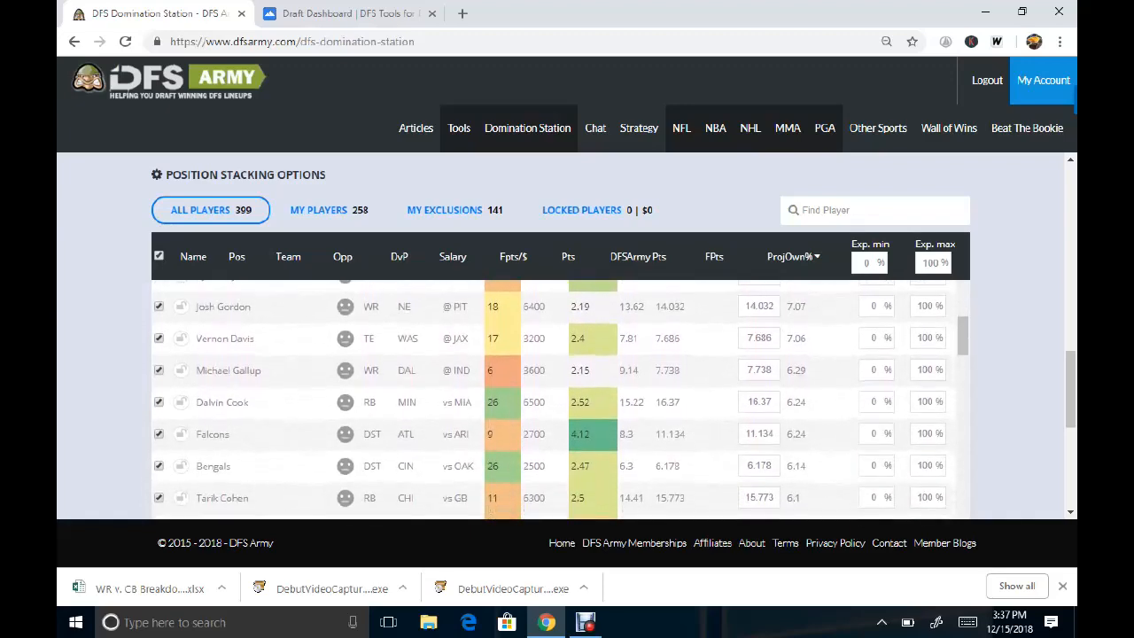
scroll(759, 393, "down", 1)
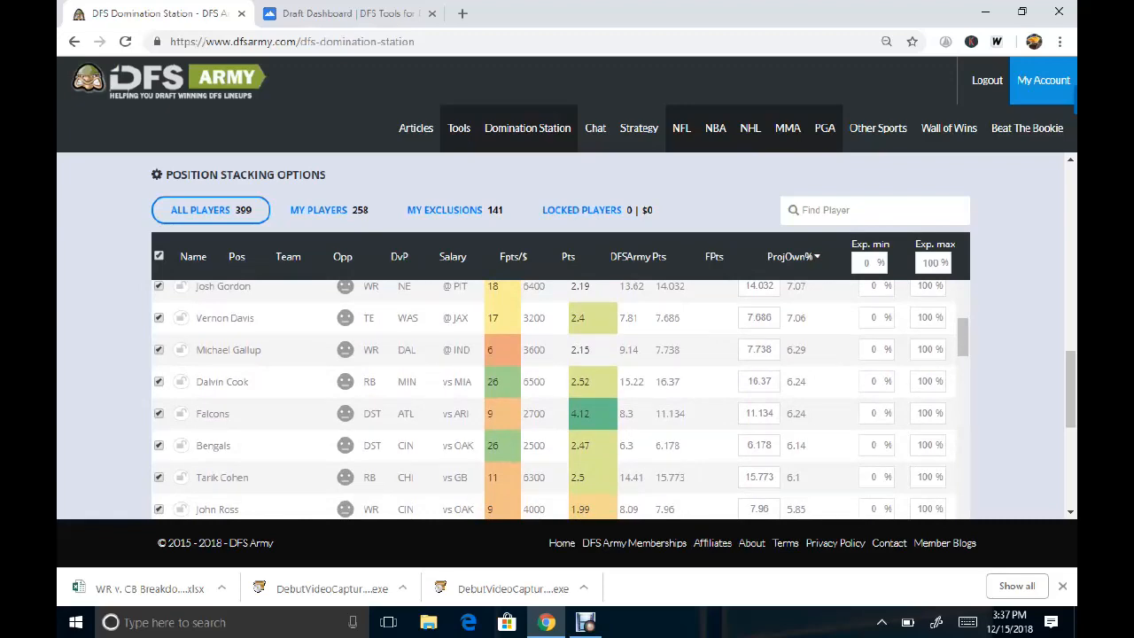
scroll(561, 399, "down", 3)
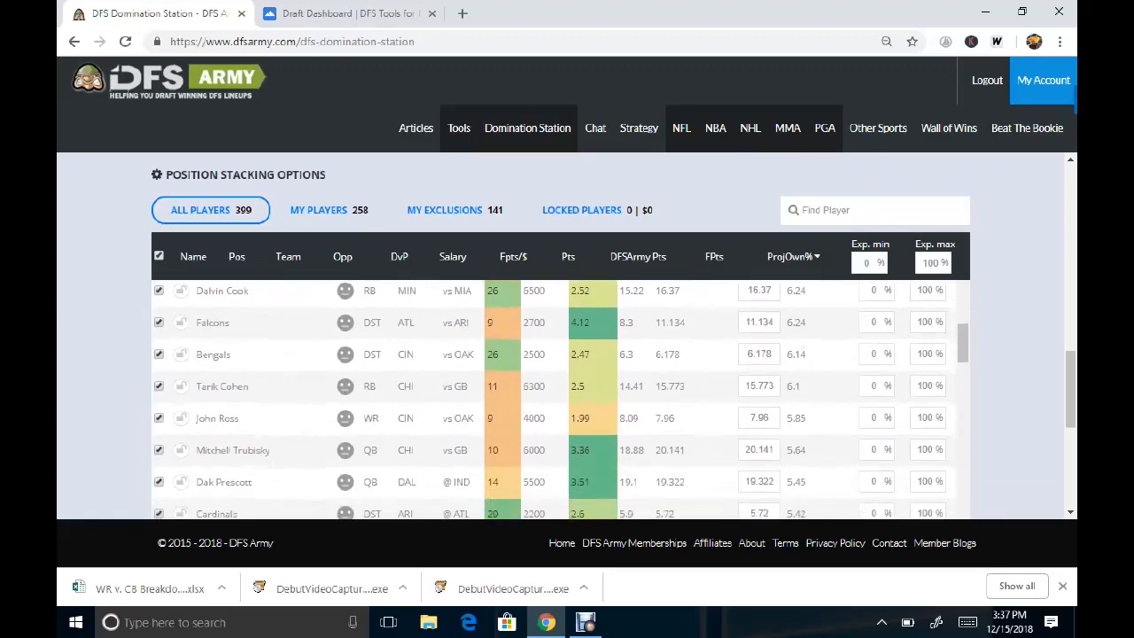
scroll(561, 399, "down", 1)
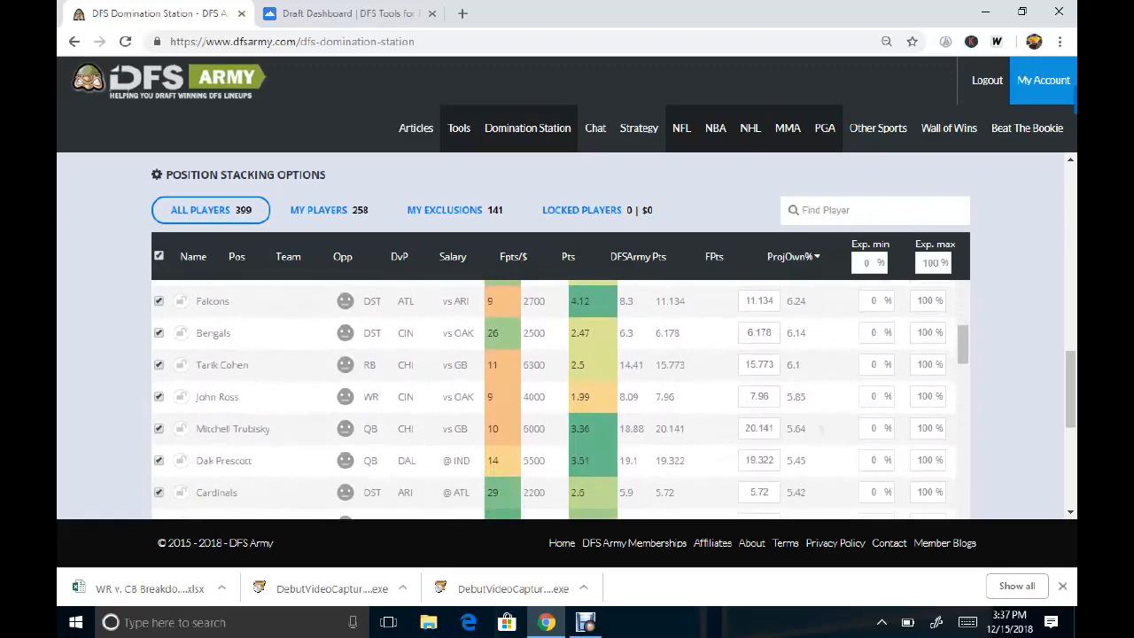
scroll(561, 399, "down", 1)
scroll(561, 399, "up", 4)
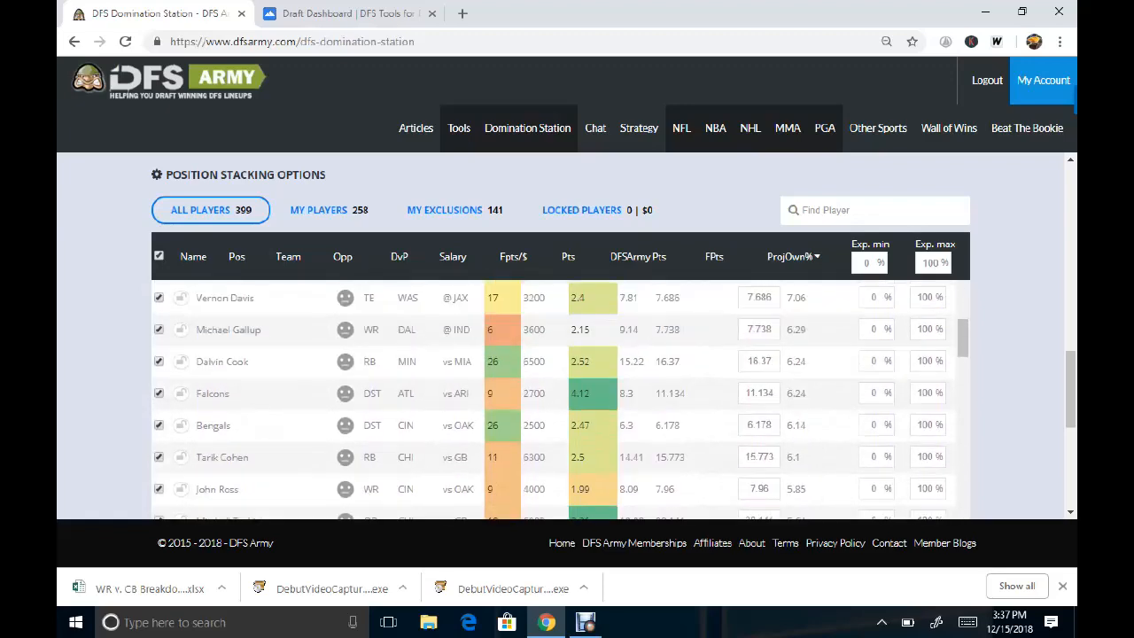
scroll(561, 399, "up", 10)
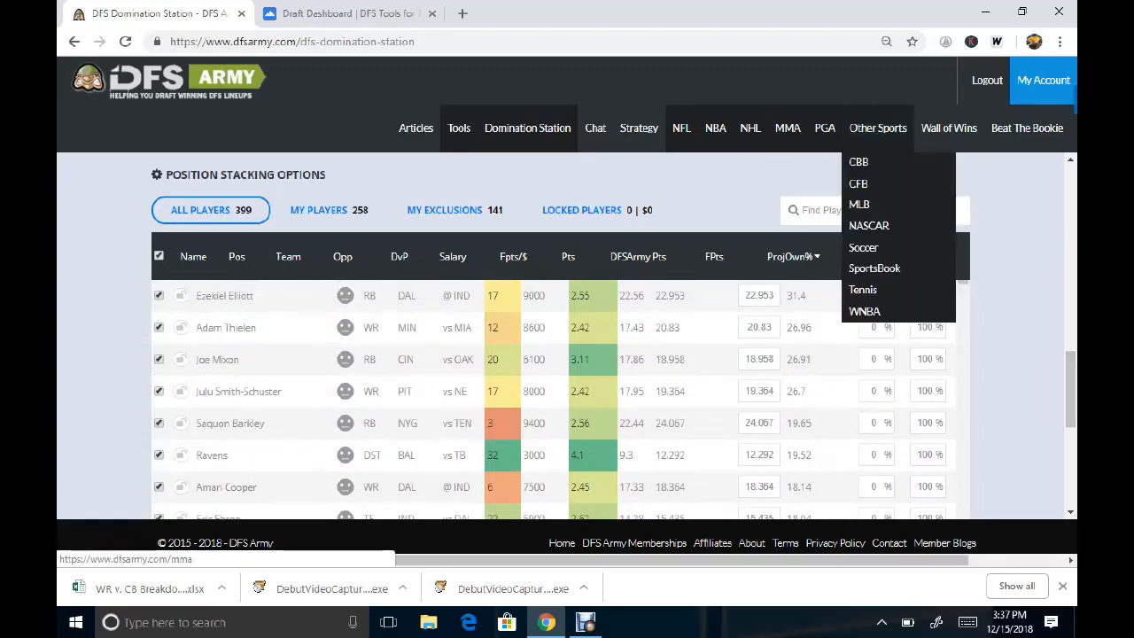
Switch to Draft Dashboard and review the saved Main-slate DraftKings lineups once more, from the first to the last
left_click(319, 14)
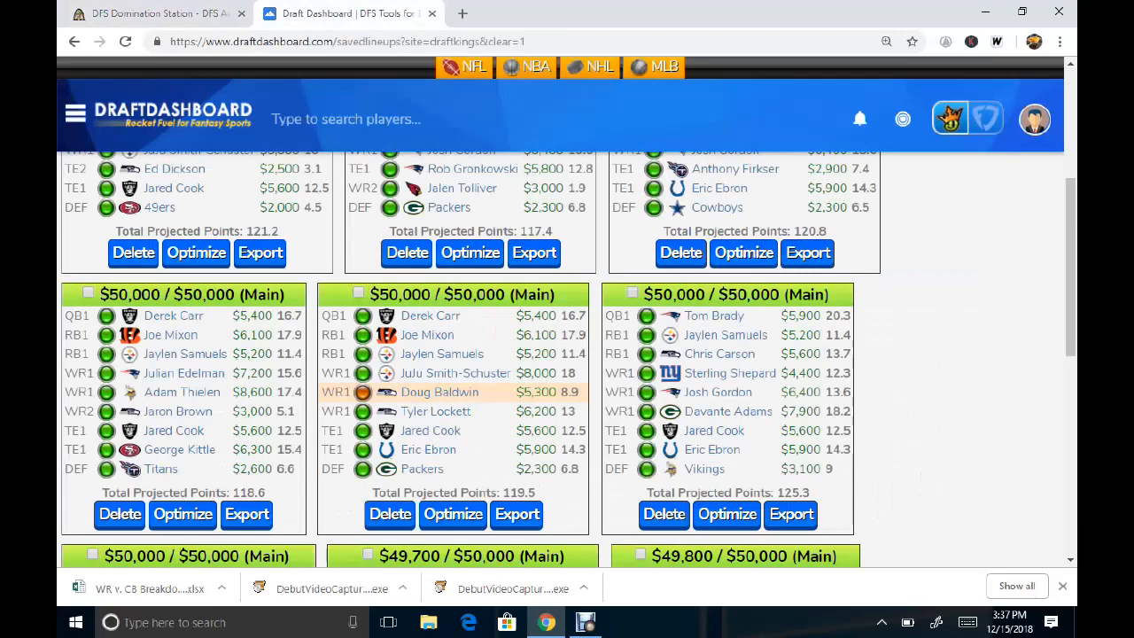
scroll(470, 359, "up", 4)
scroll(567, 354, "down", 3)
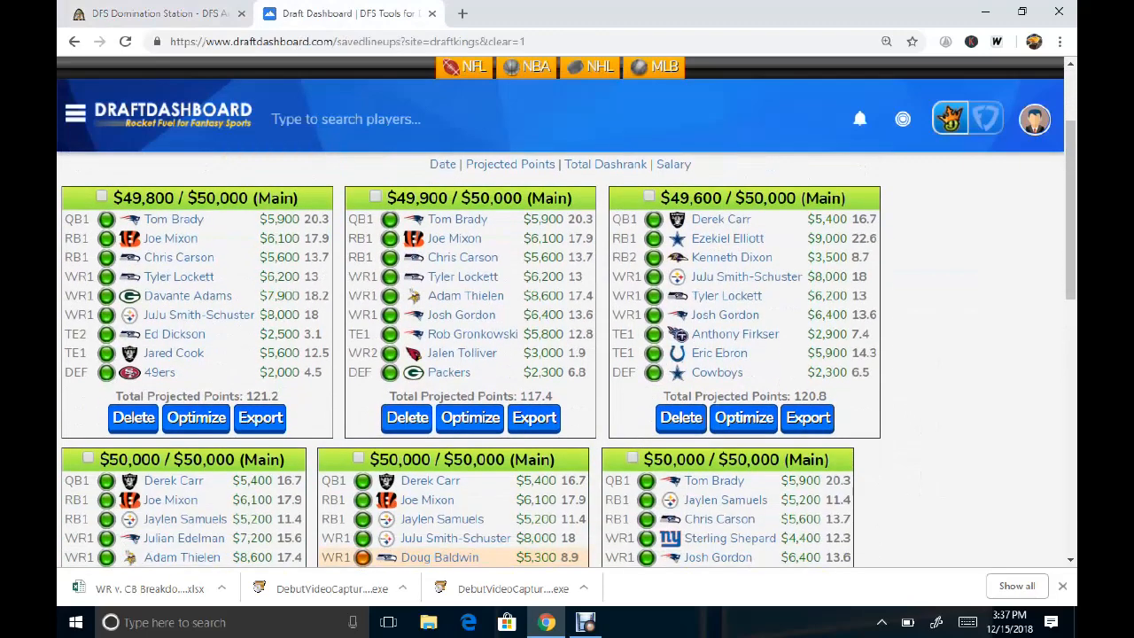
scroll(833, 434, "down", 5)
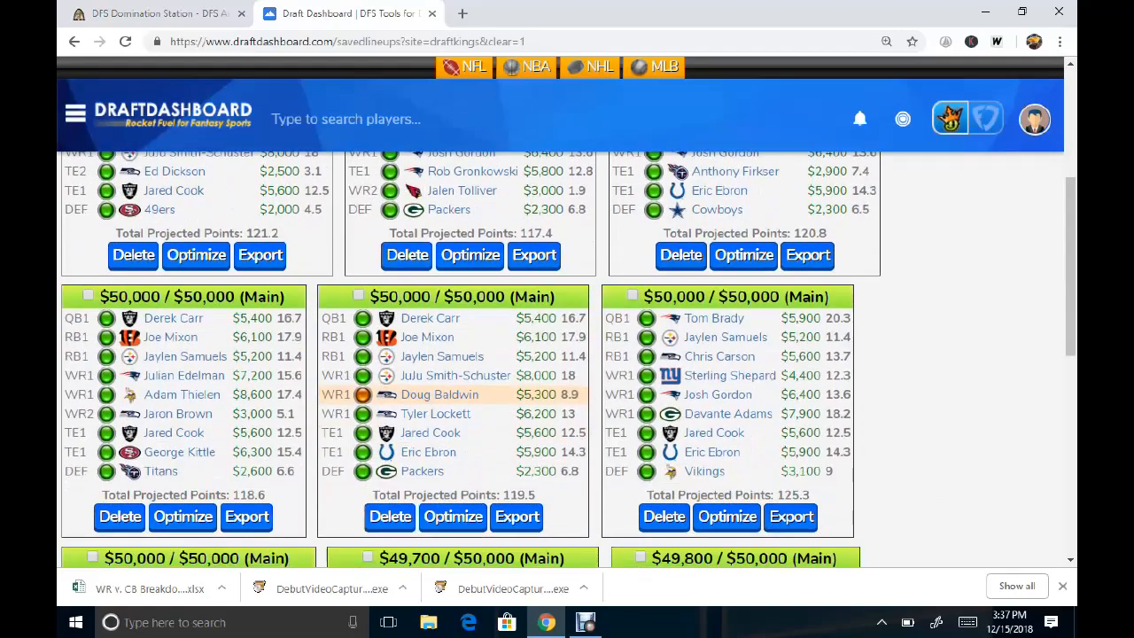
scroll(841, 434, "down", 1)
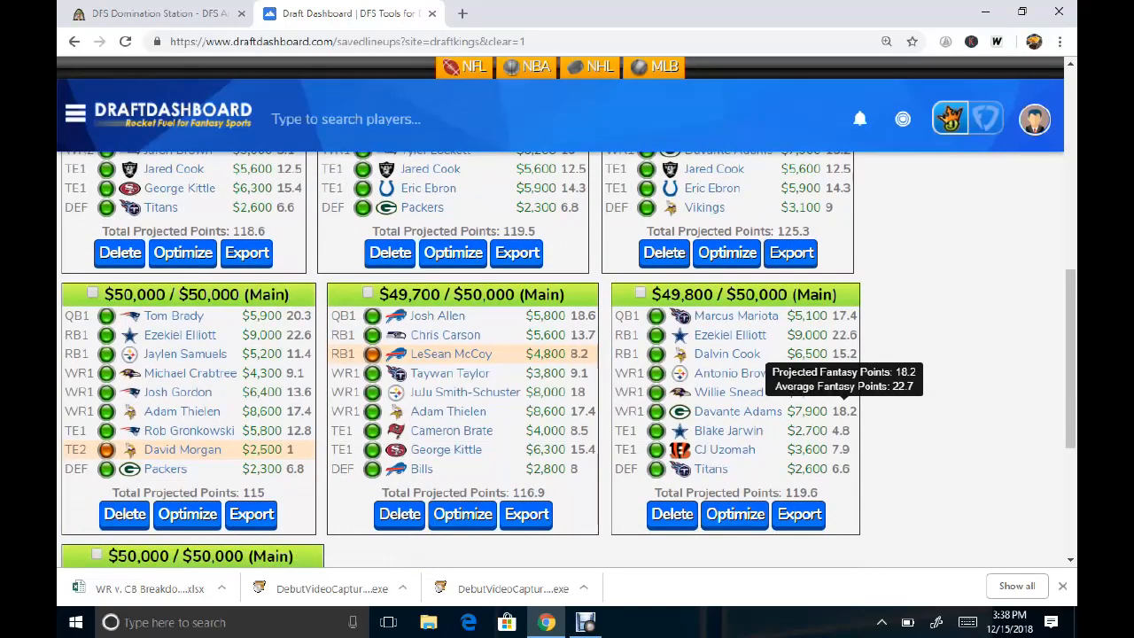
scroll(567, 354, "down", 3)
scroll(567, 354, "up", 10)
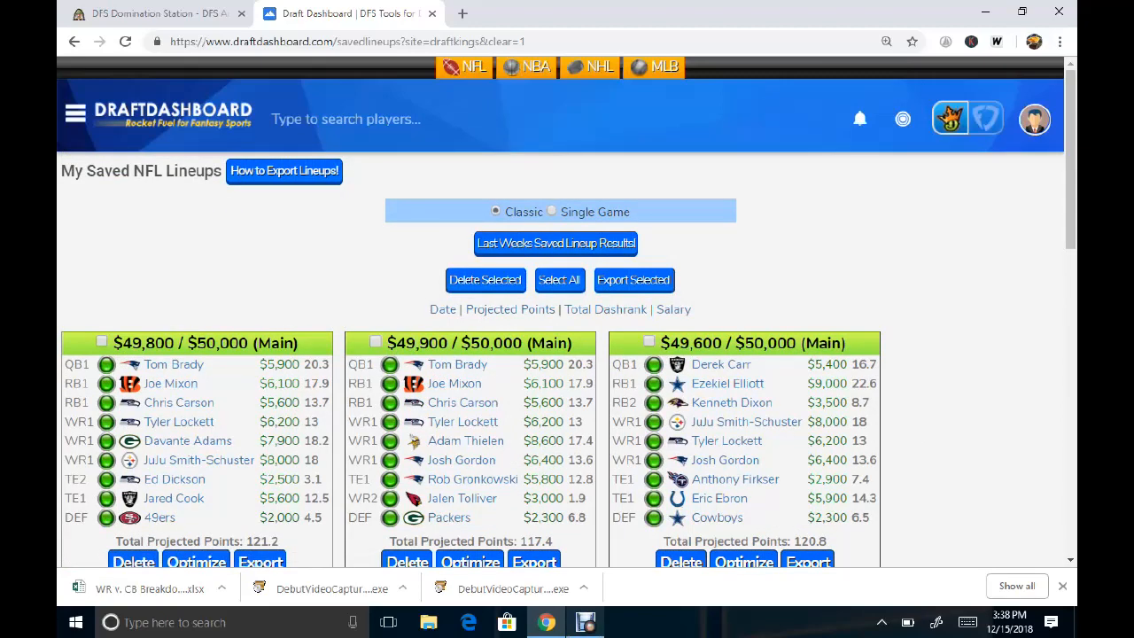
left_click(585, 622)
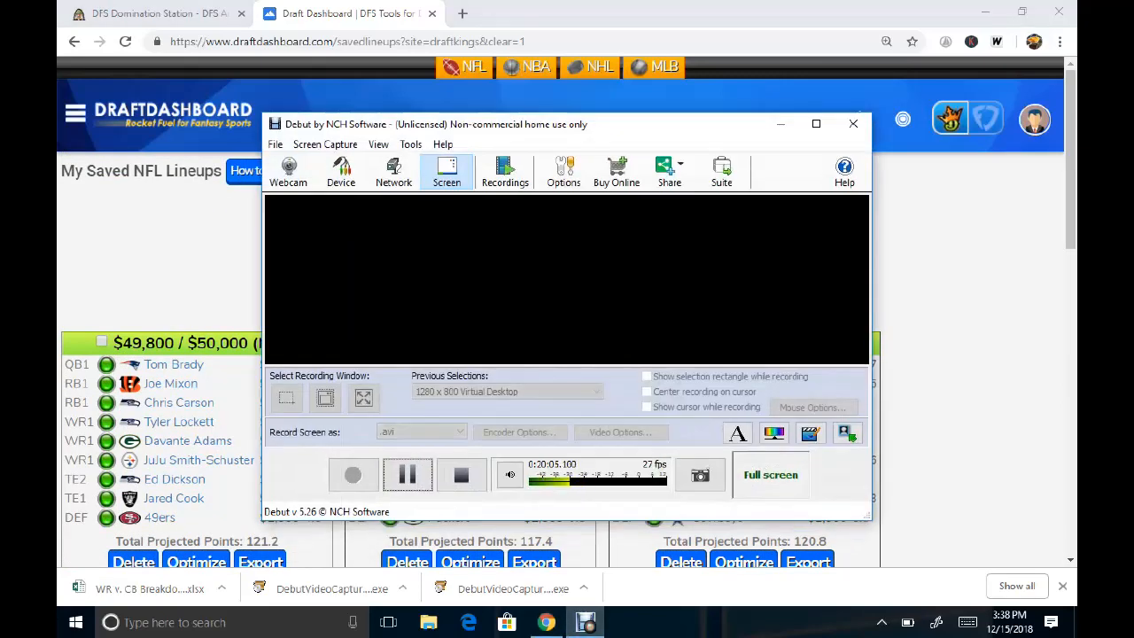